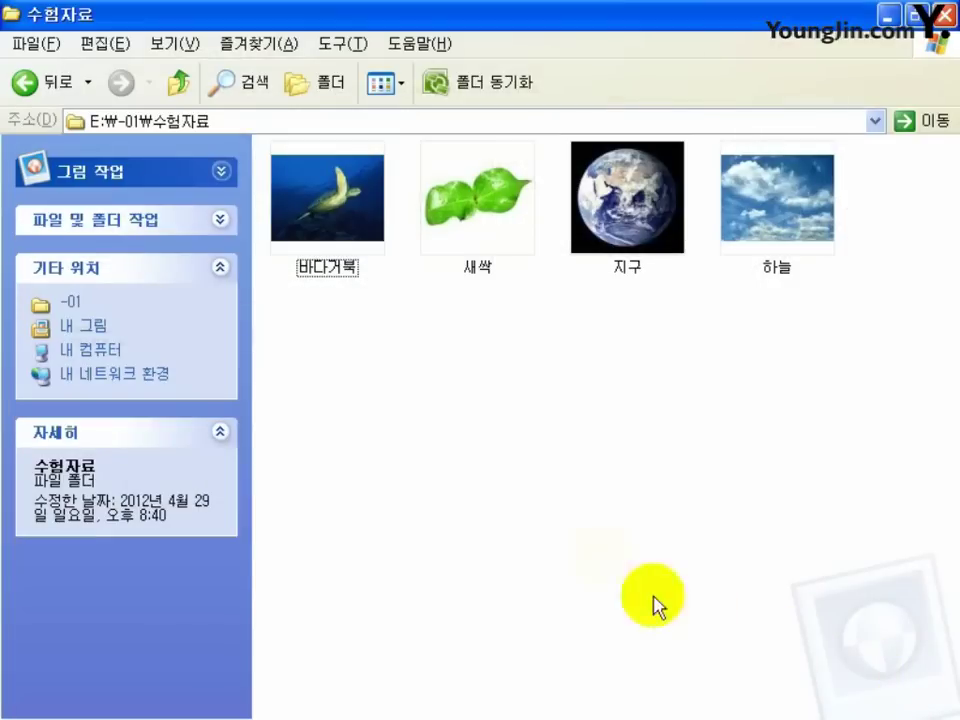
left_click(350, 262)
left_click(461, 240)
left_click(627, 215)
left_click(746, 250)
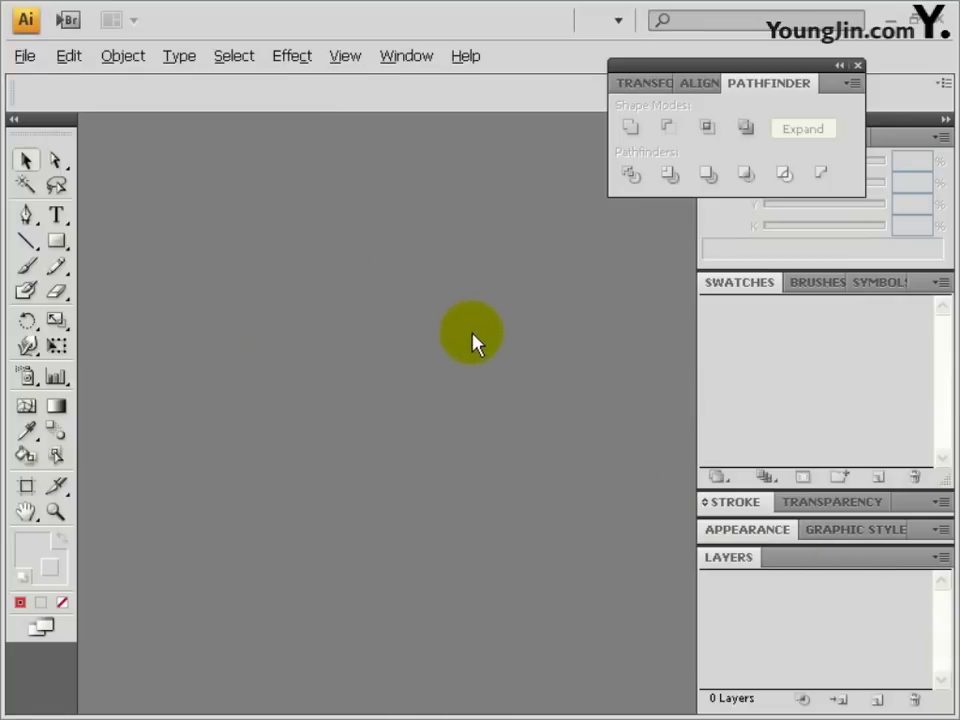
Create a new CMYK document, 166 mm wide and 246 mm high, with 72 ppi raster effects
key("ctrl+n")
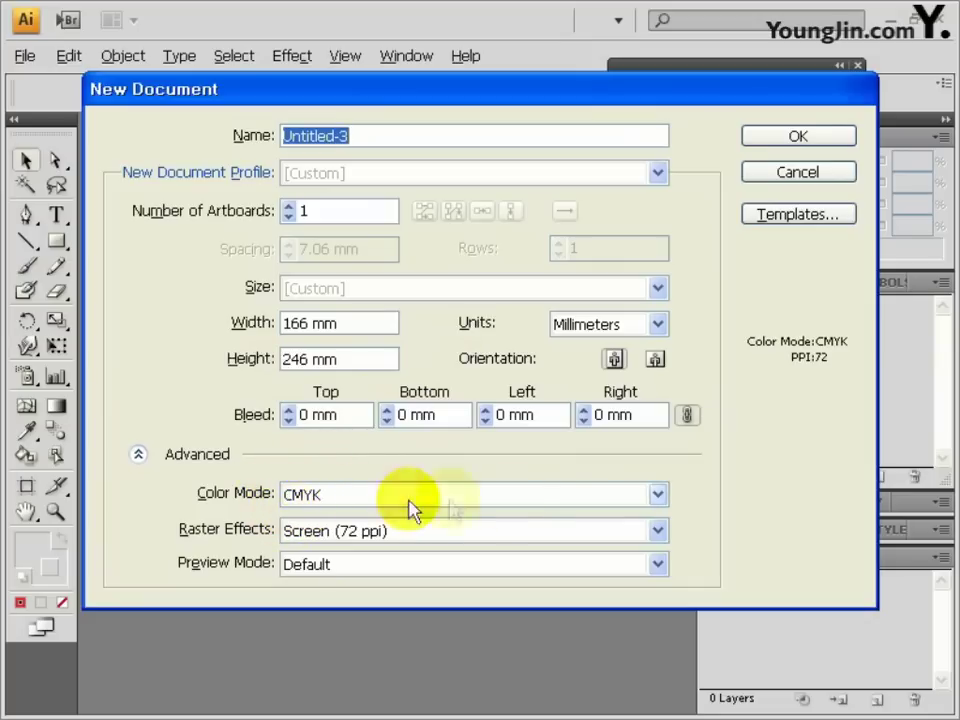
left_click(777, 141)
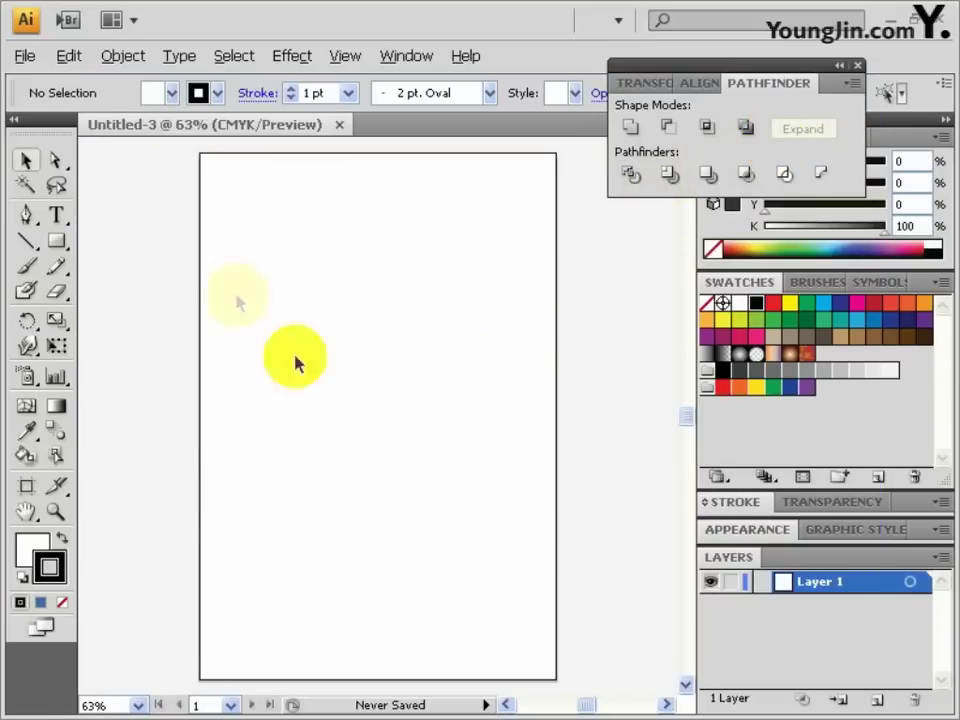
Create a rectangular grid of four columns and four rows nearly filling the artboard
left_click(28, 240)
left_click_drag(28, 240, 141, 317)
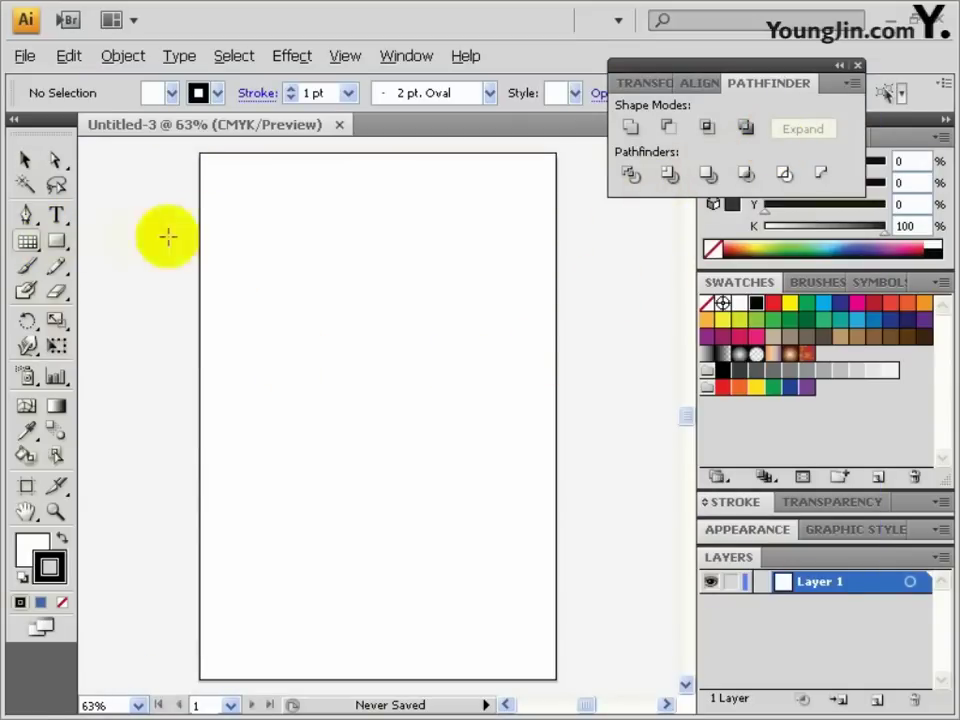
left_click(295, 238)
left_click(615, 191)
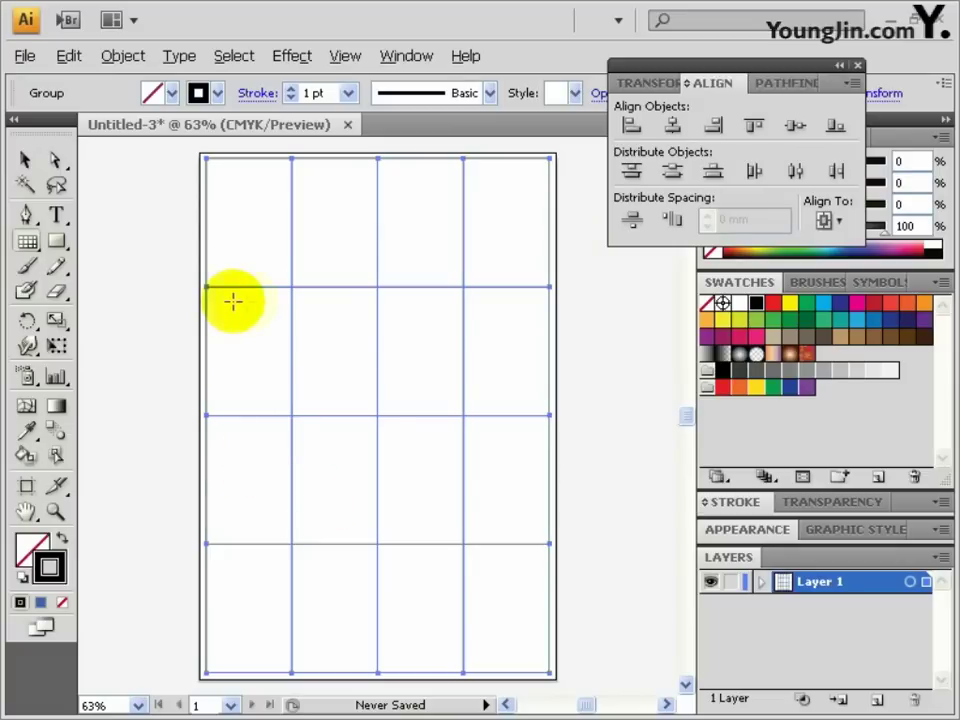
Draw crossing diagonal lines in both directions through all the grid cells with the Line Segment tool
left_click_drag(26, 240, 75, 248)
left_click_drag(206, 158, 546, 671)
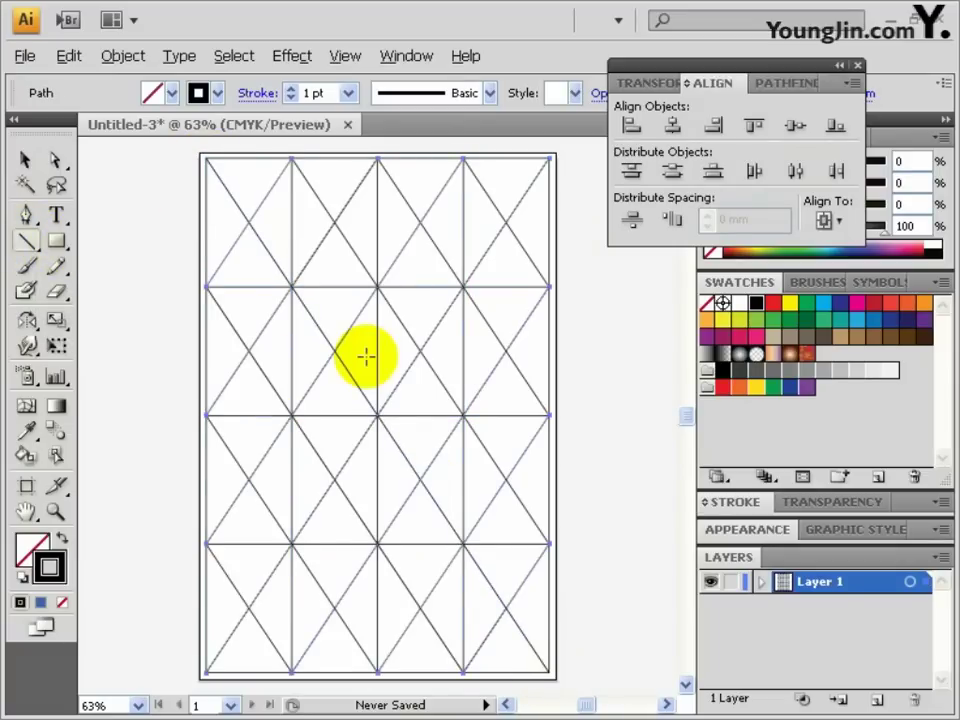
key("ctrl+g")
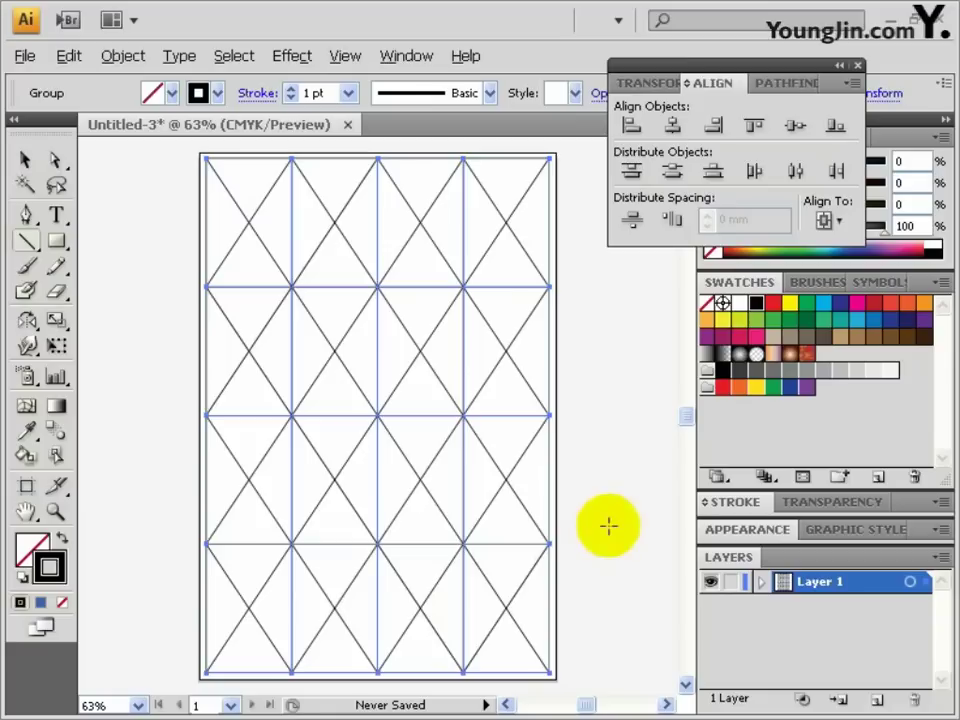
Give the grid and all its diagonals a red stroke (M 99.4, Y 100) and group them
key("ctrl+a")
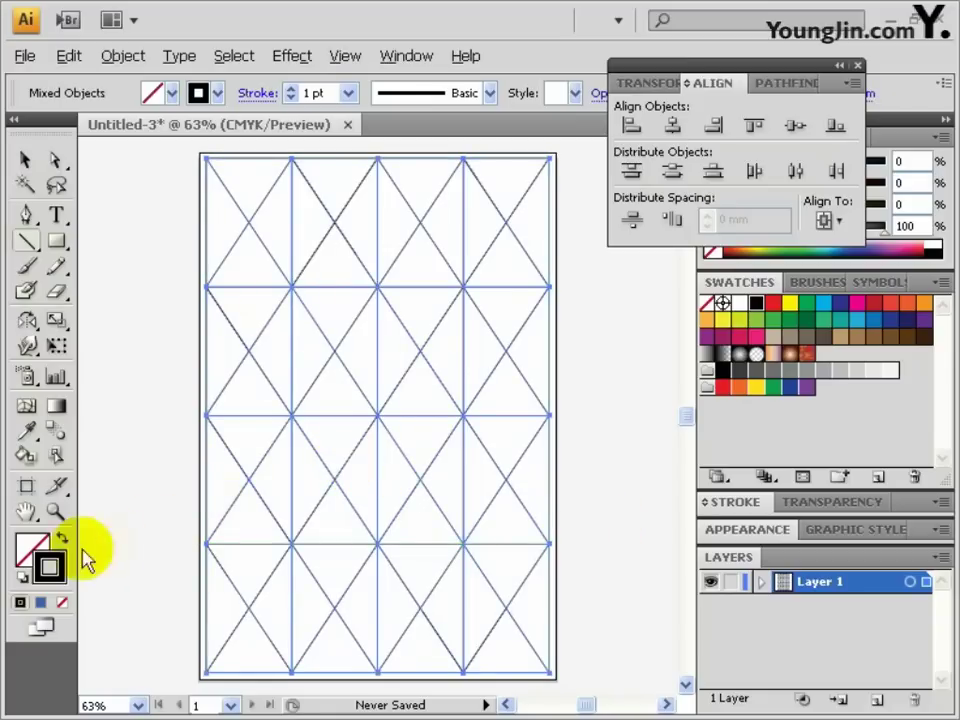
double_click(52, 567)
left_click(429, 255)
left_click_drag(429, 255, 484, 228)
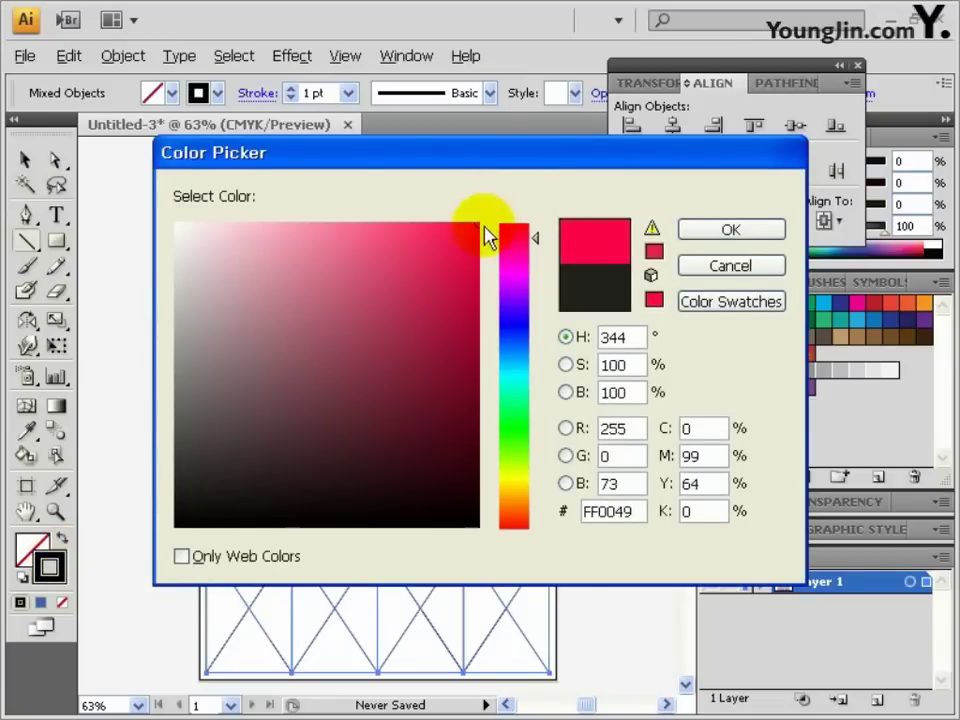
left_click(490, 228)
left_click(728, 229)
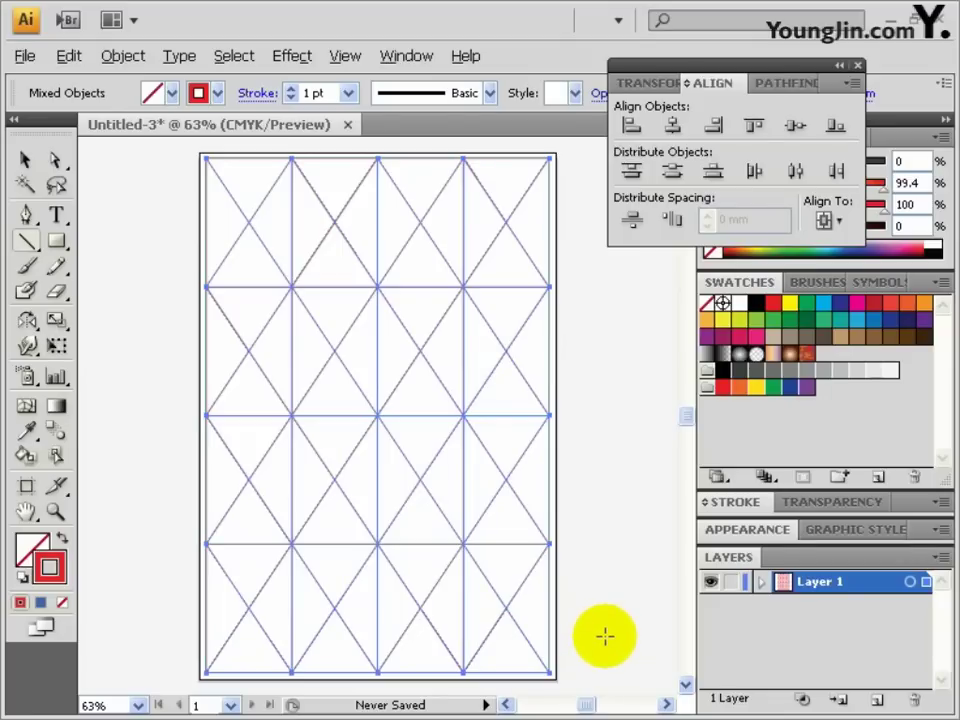
key("ctrl+g")
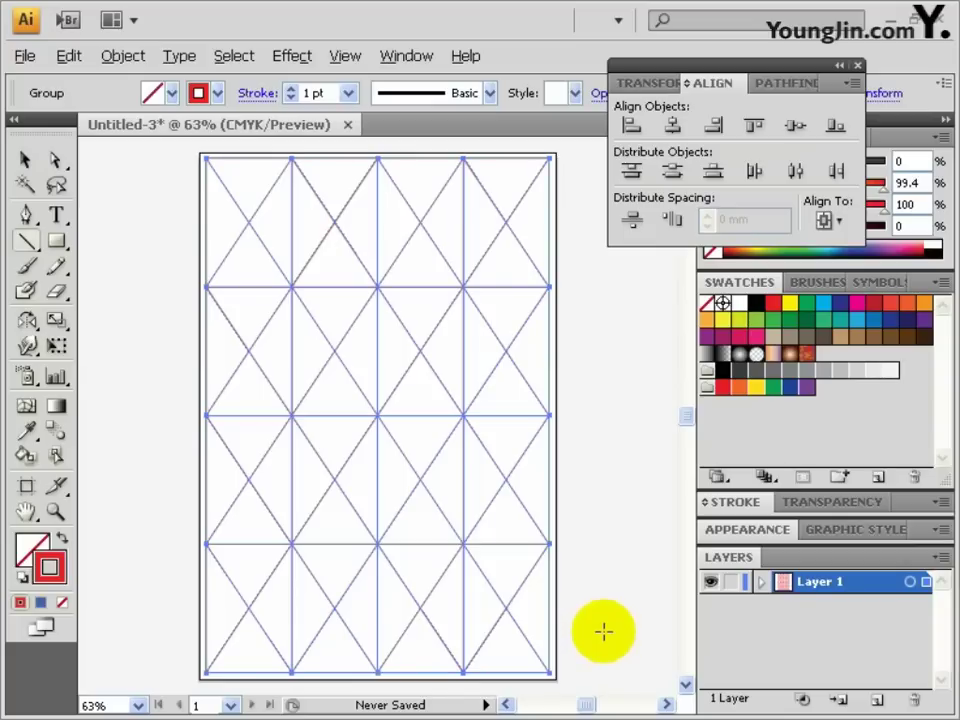
Save the document as the Illustrator file 일러스트작업.ai in the 작업 folder
key("ctrl+s")
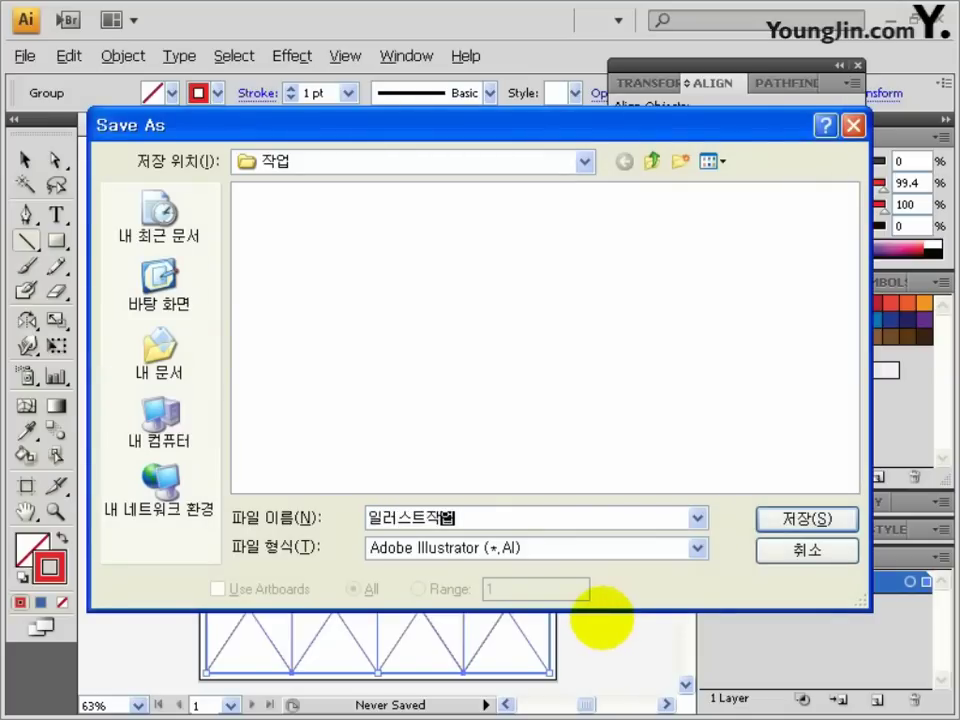
left_click(787, 522)
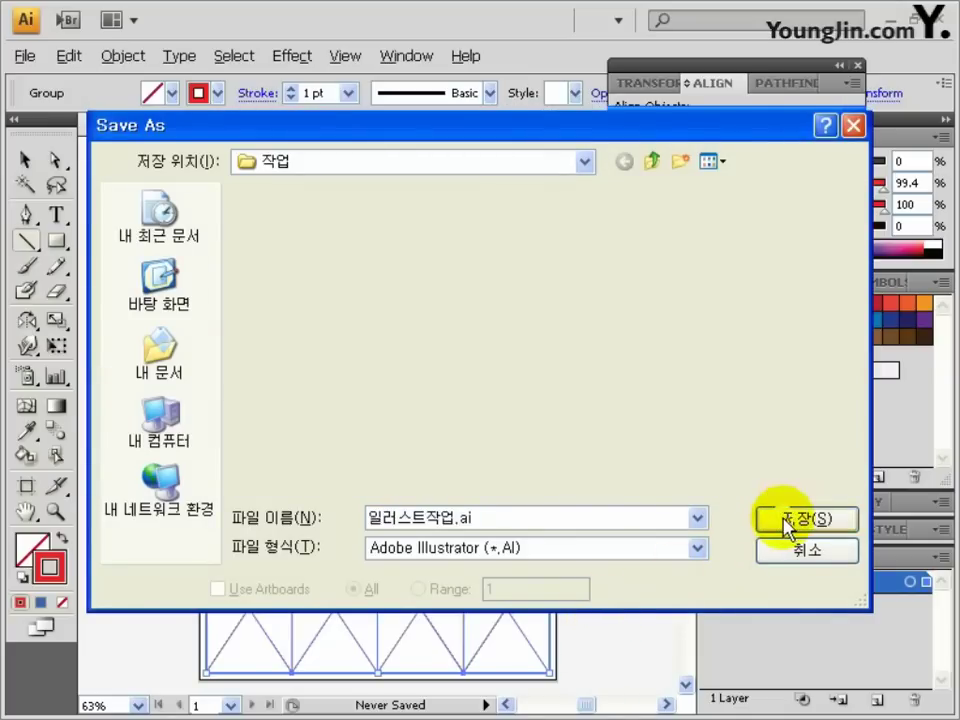
left_click(715, 82)
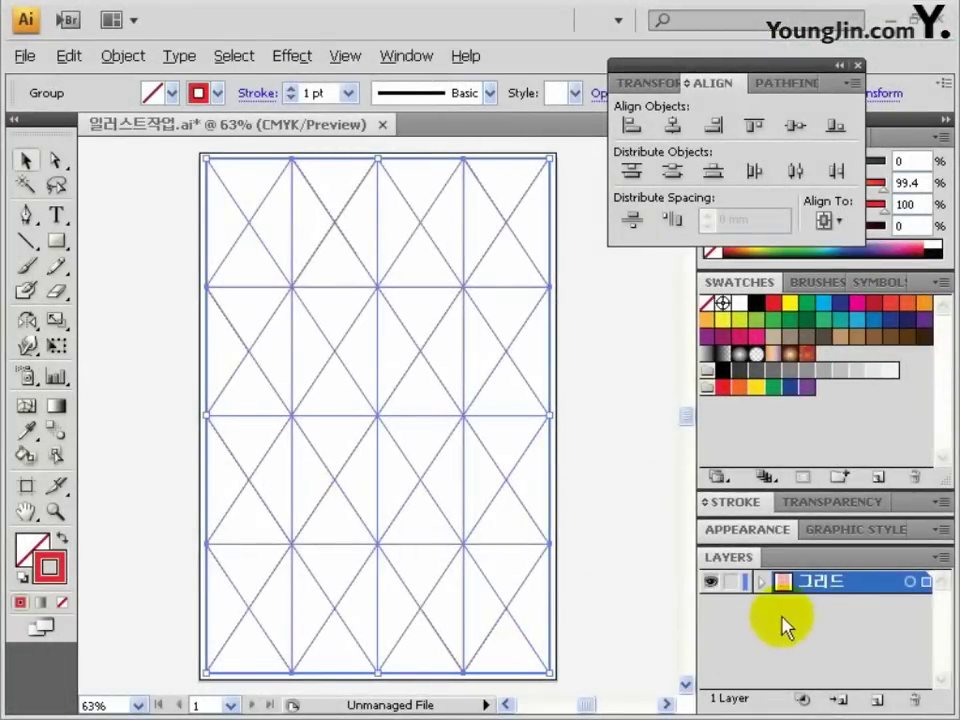
Lock the 그리드 layer and add a new layer named 도형 beneath it
left_click(728, 592)
left_click(876, 700)
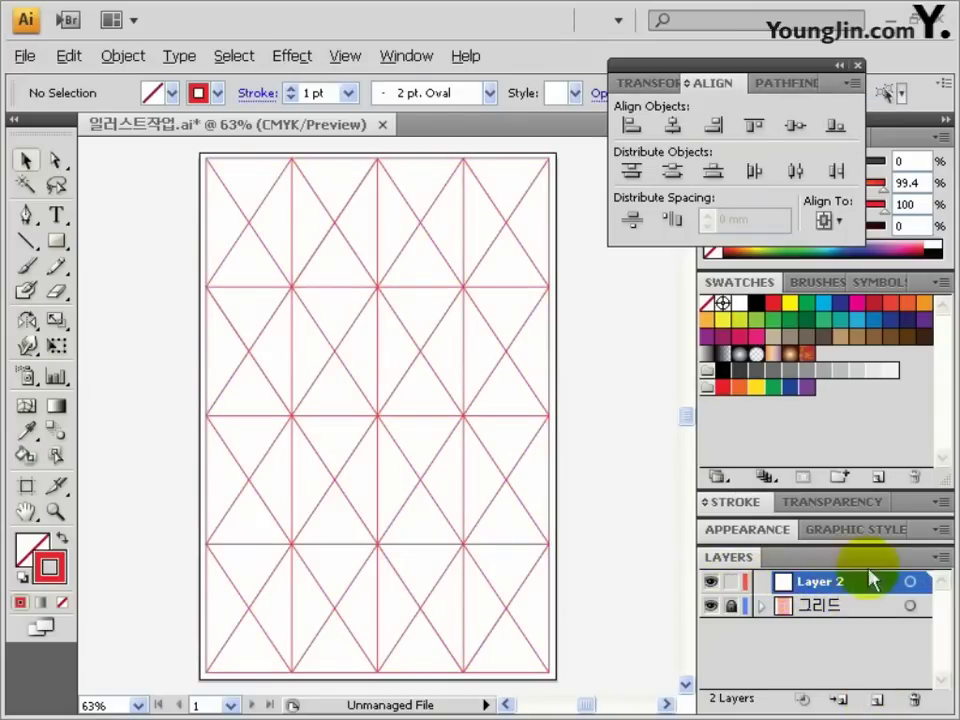
left_click_drag(849, 583, 862, 628)
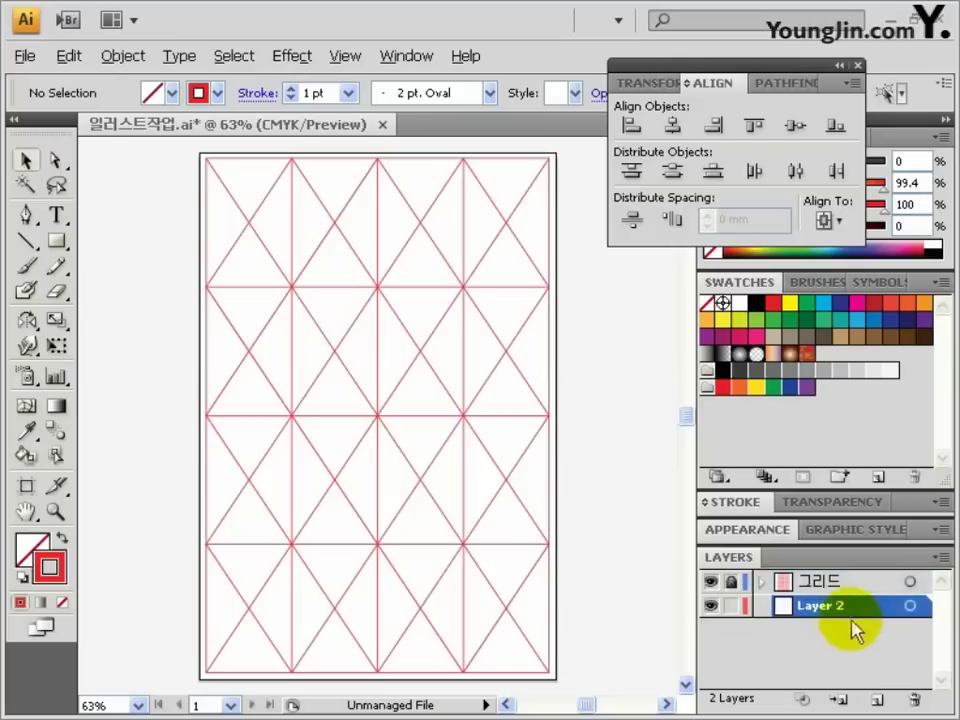
double_click(818, 607)
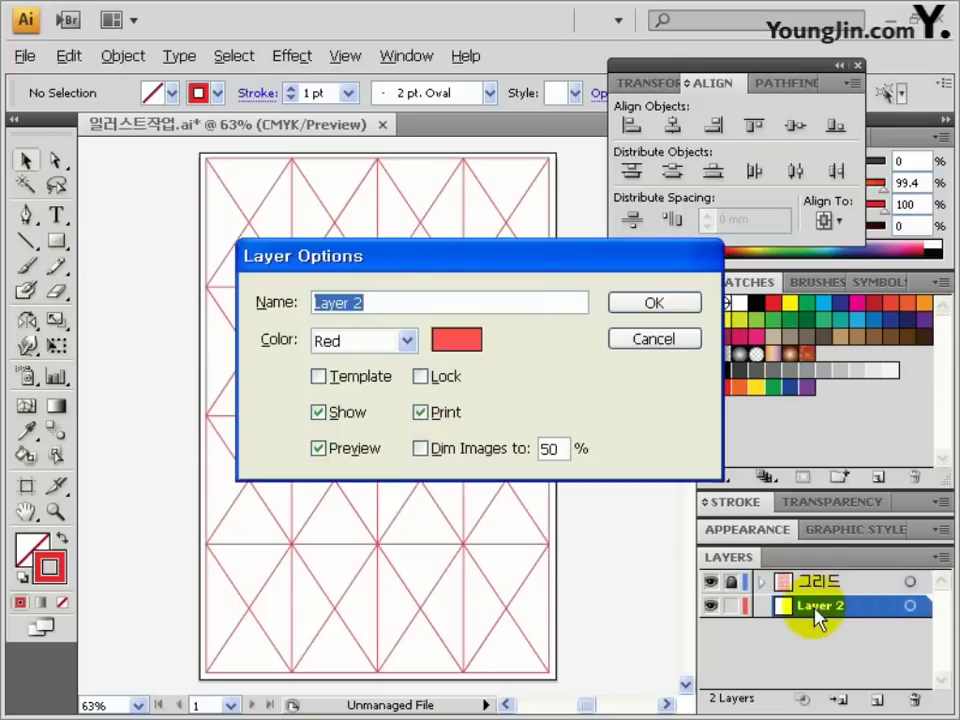
type("도형")
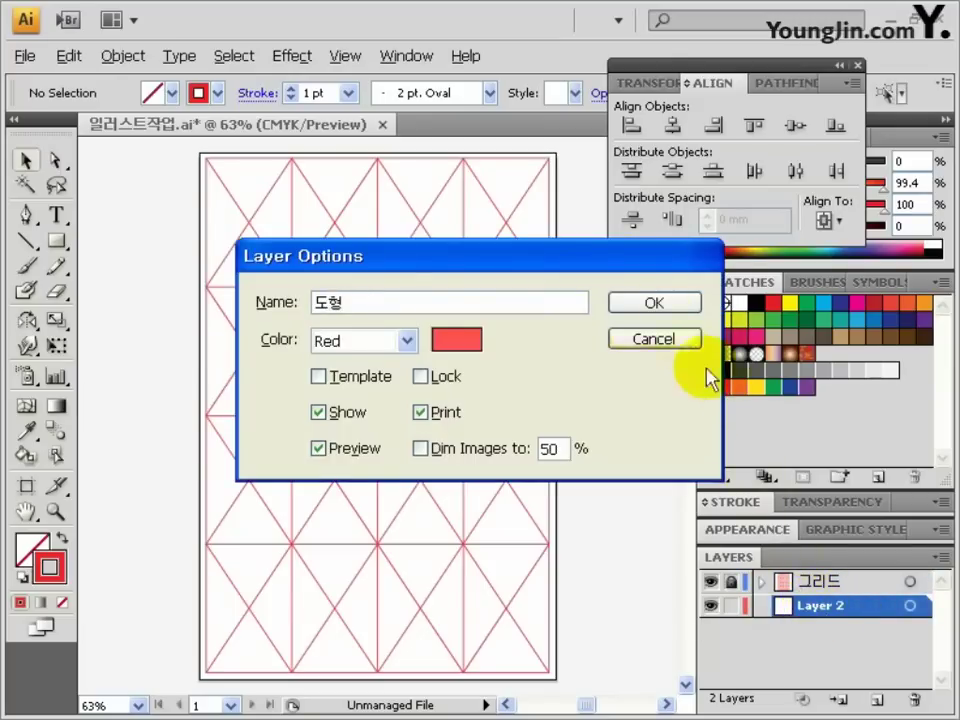
left_click(654, 302)
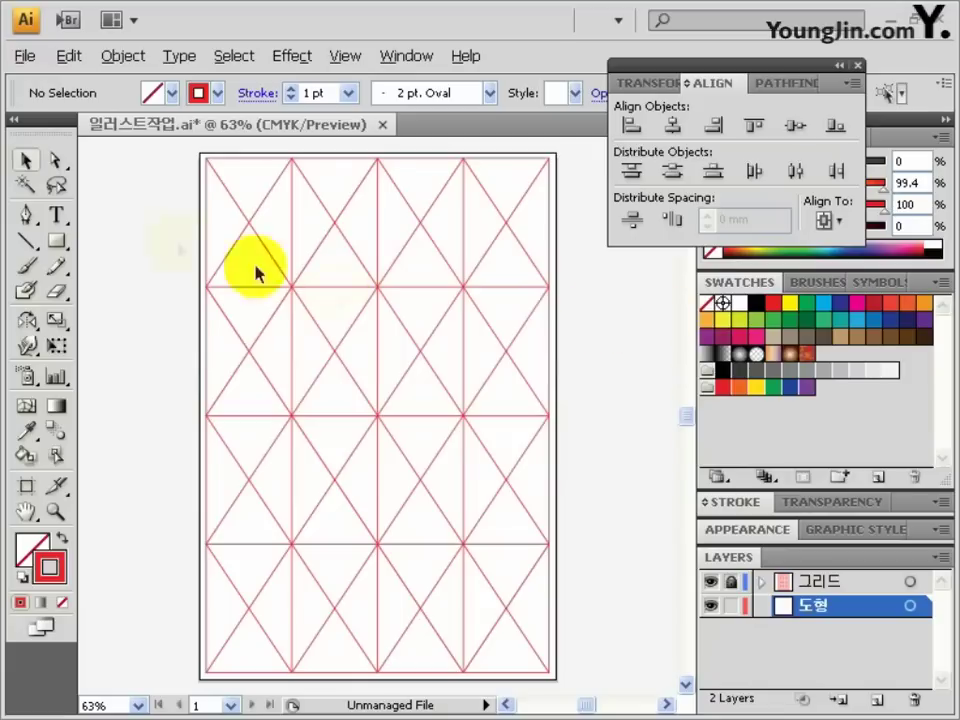
Draw a black pointed leaf shape without a stroke in the empty area beside the artboard with the Pen tool
left_click(26, 214)
left_click_drag(600, 452, 370, 437)
left_click(370, 437)
mouse_move(367, 291)
left_mouse_down()
mouse_move(414, 261)
mouse_move(420, 379)
mouse_move(392, 343)
left_mouse_up()
left_click(370, 440)
left_click(370, 445, "ctrl")
Draw a narrow tapering vein from the leaf's base up to its middle, filled with dark red (C 24.67, M 100, Y 100, K 23.28)
double_click(32, 548)
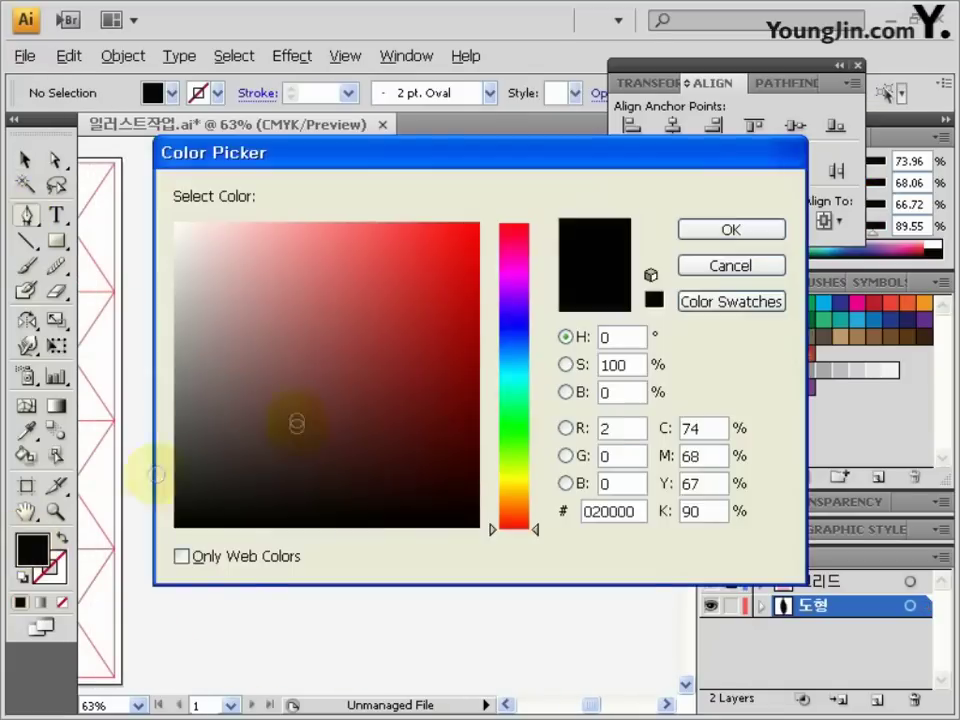
left_click(478, 246)
left_click(744, 227)
left_click(370, 440)
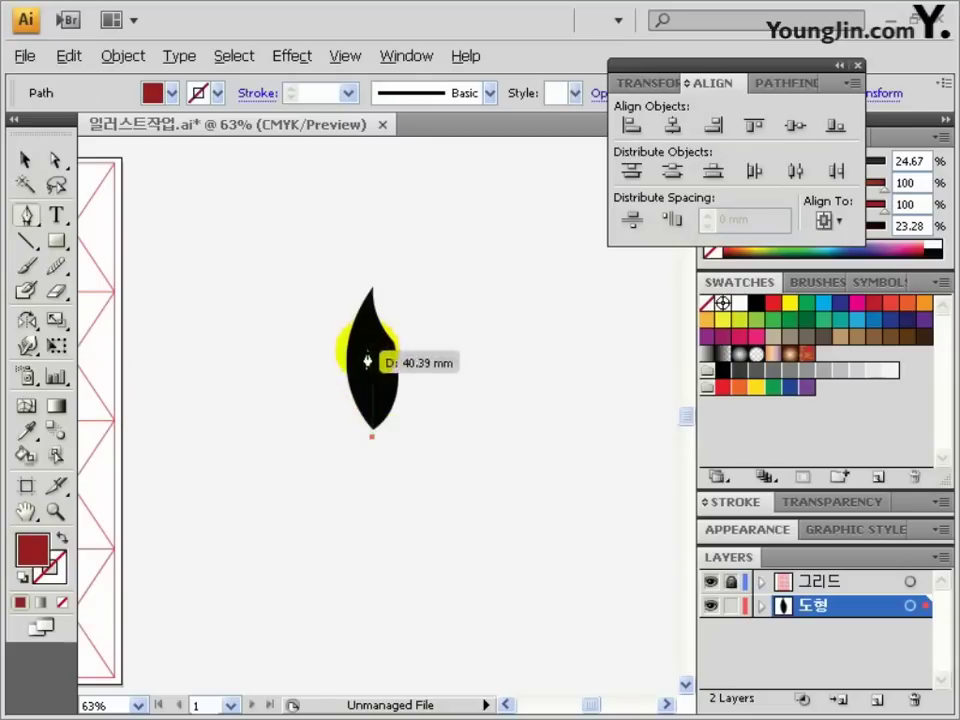
left_click_drag(372, 343, 390, 325)
mouse_move(377, 440)
left_mouse_down()
mouse_move(386, 439)
mouse_move(392, 480)
mouse_move(377, 443)
left_mouse_up()
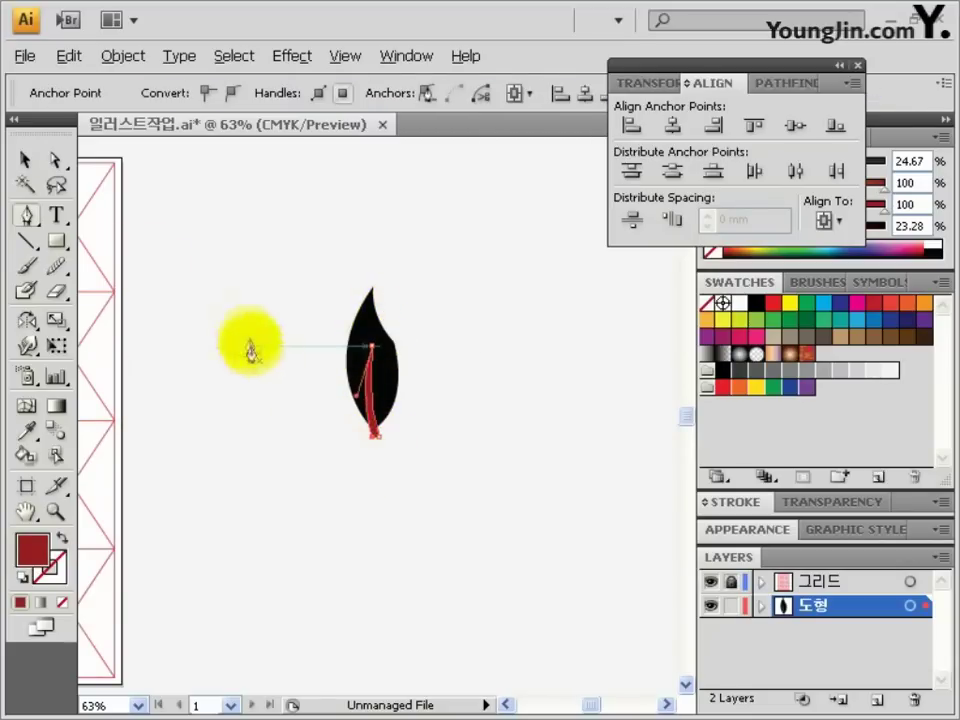
Cut the vein shape out of the leaf with the Pathfinder Minus Front operation
left_click(27, 160)
key("ctrl+a")
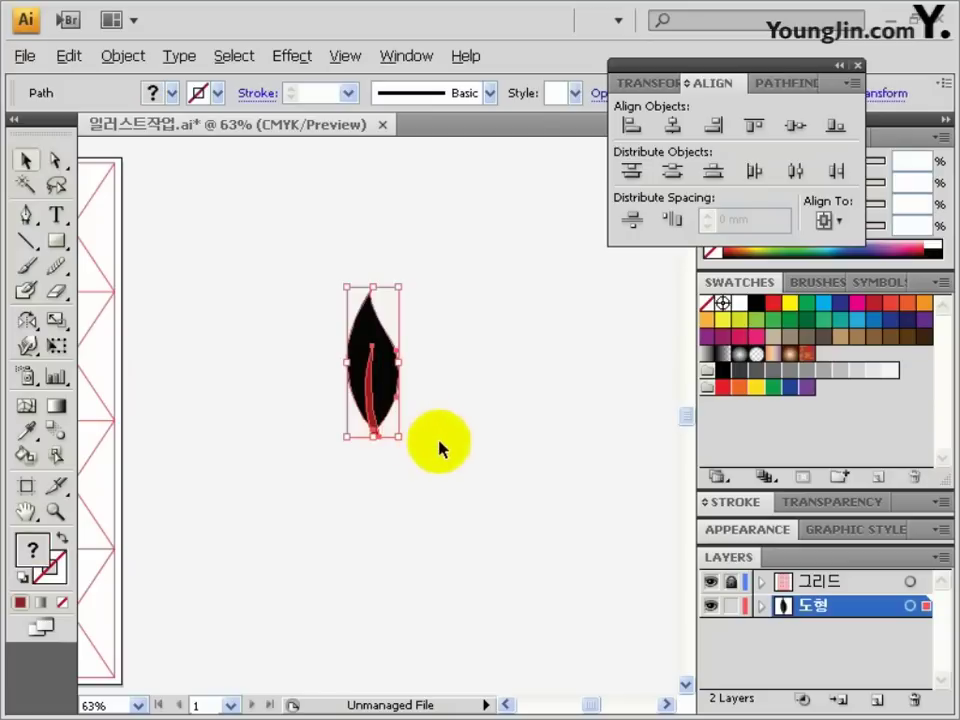
left_click(778, 84)
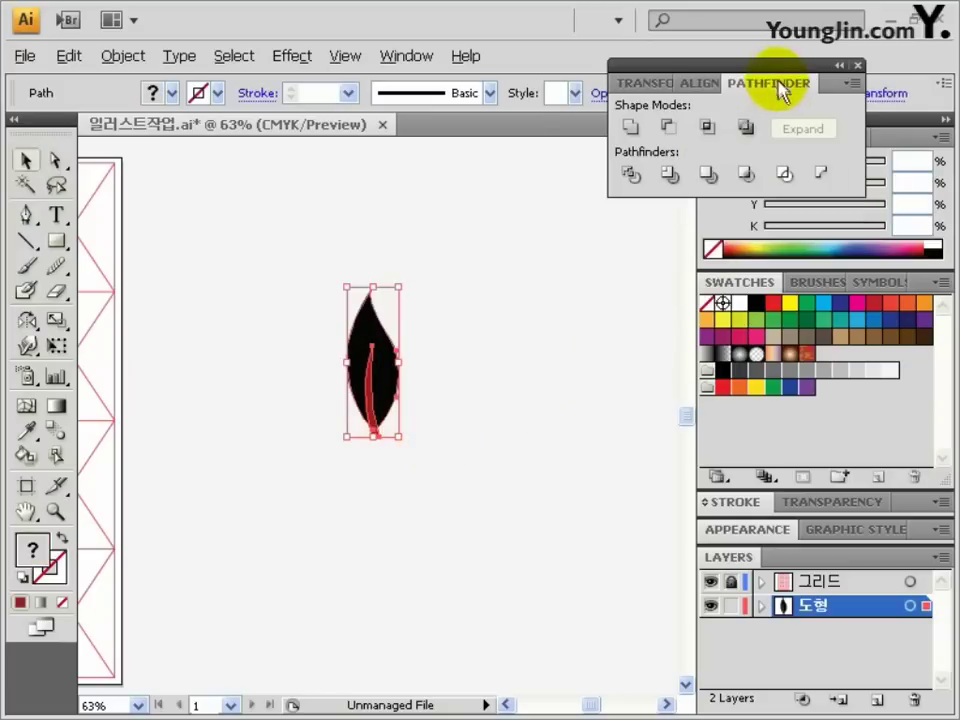
left_click(668, 129)
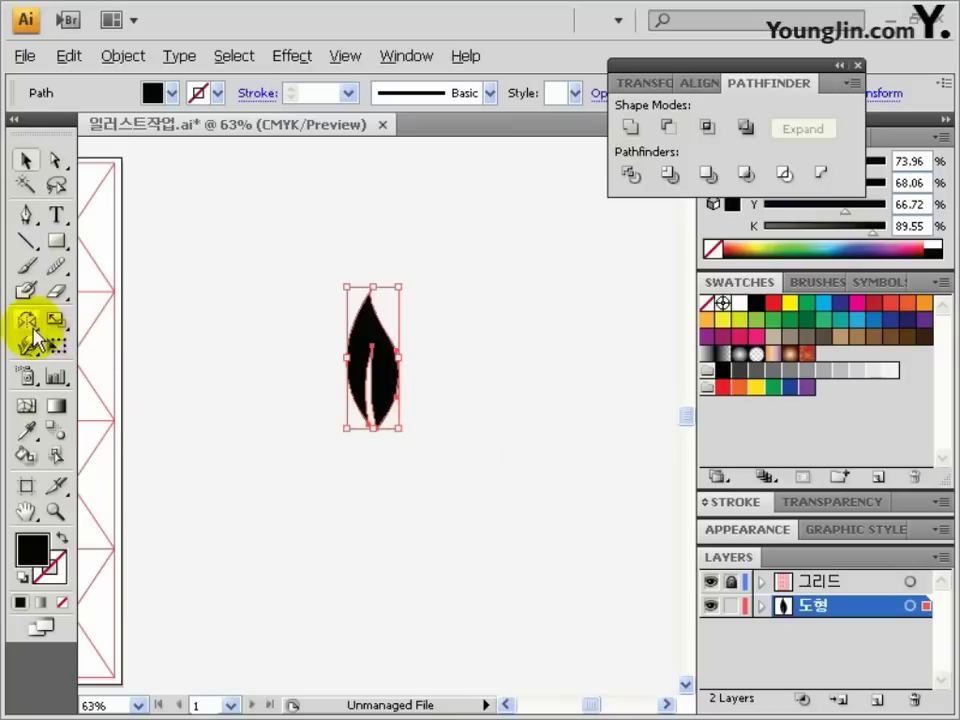
Make a copy of the leaf rotated 45° around a point just below its base
left_click_drag(33, 335, 70, 325)
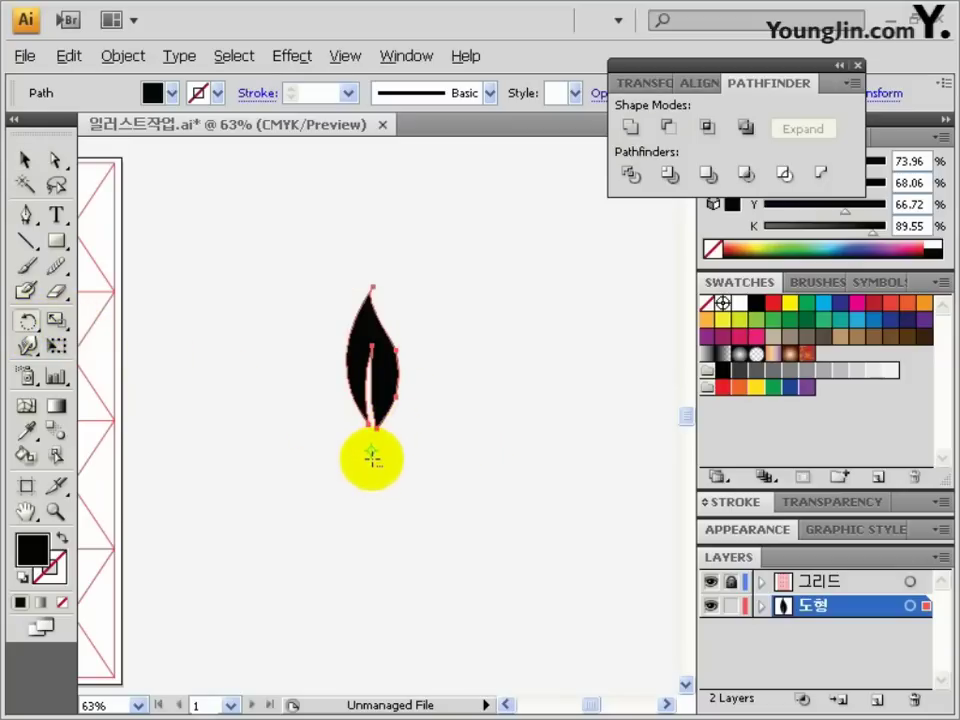
left_click(372, 455, "alt")
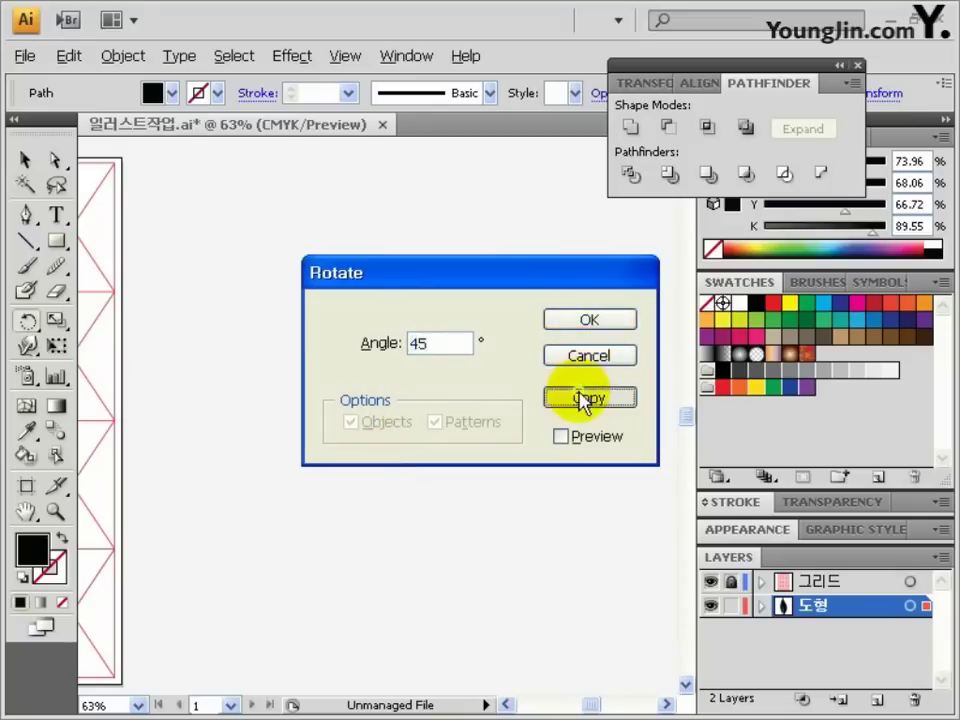
left_click(585, 397)
Select both leaves and rotate them together slightly counter-clockwise
left_click(25, 160)
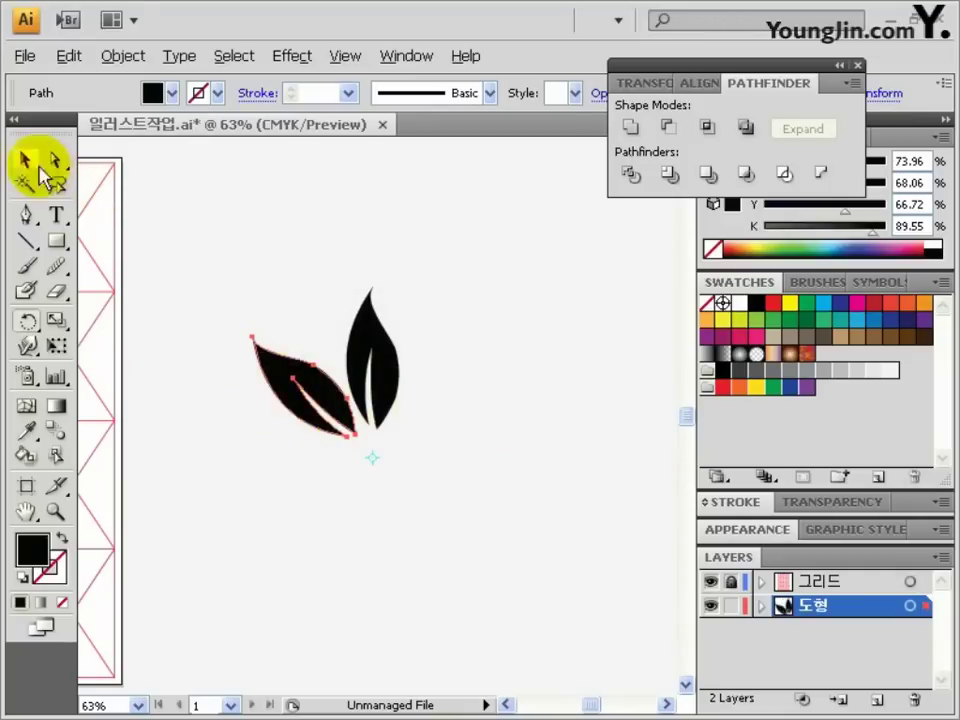
left_click_drag(261, 281, 437, 448)
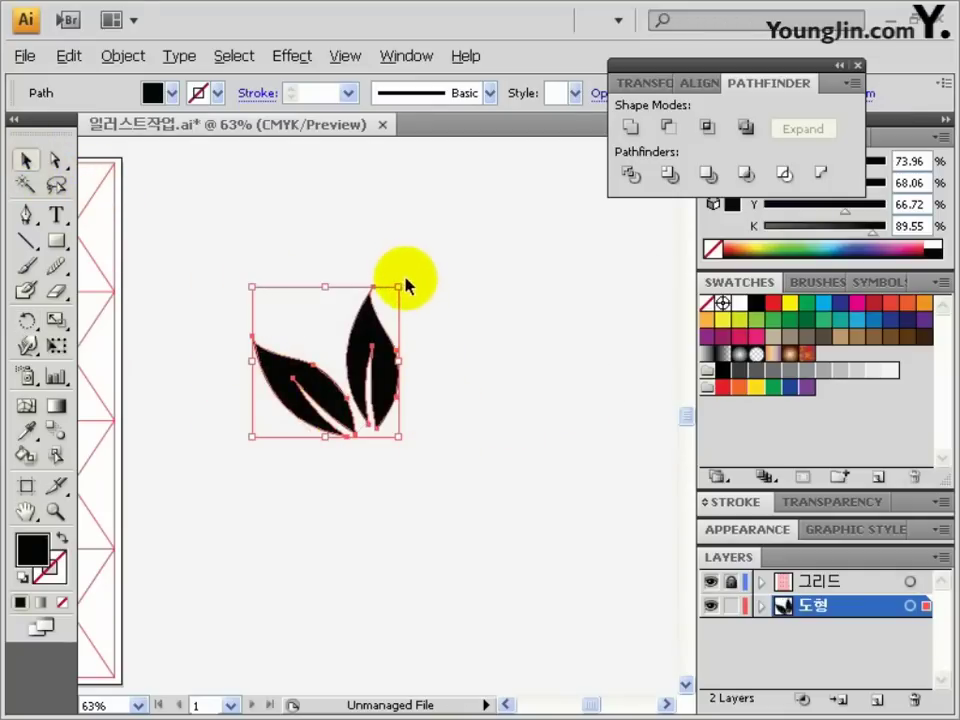
mouse_move(402, 281)
left_mouse_down()
mouse_move(386, 268)
mouse_move(397, 276)
left_mouse_up()
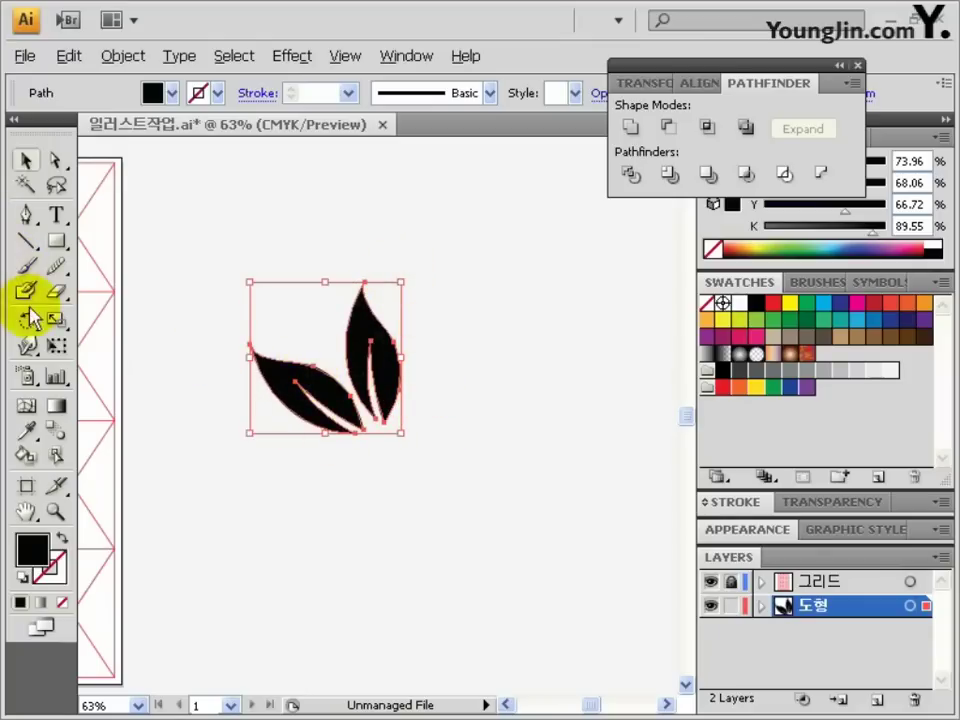
Reflect a copy of the two leaves across a vertical axis at the upright leaf's outer edge
left_click_drag(28, 325, 66, 352)
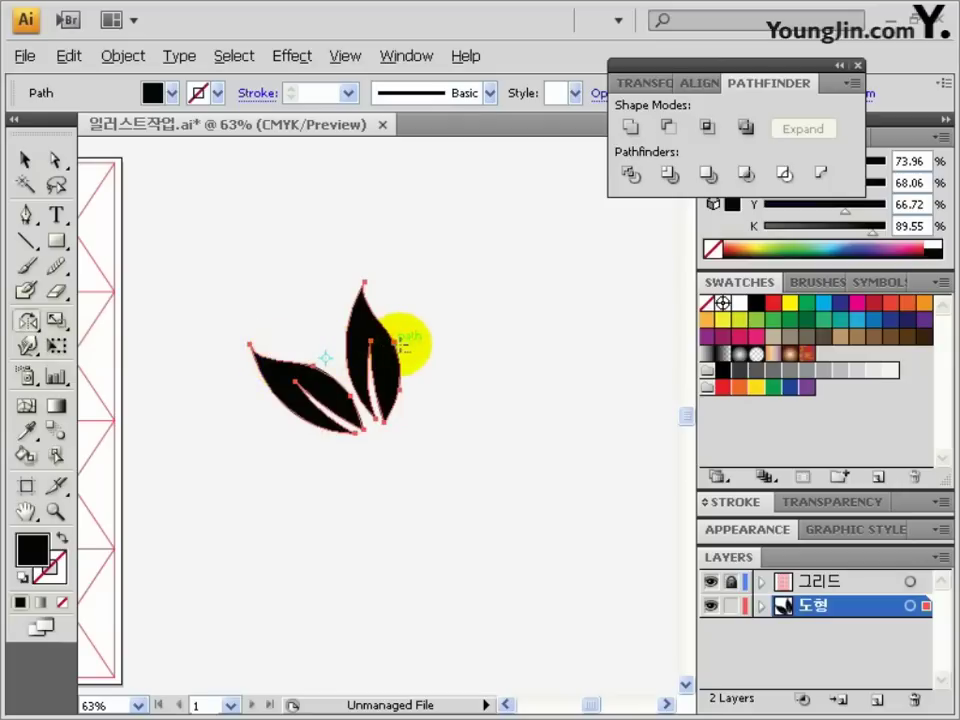
left_click(400, 342, "alt")
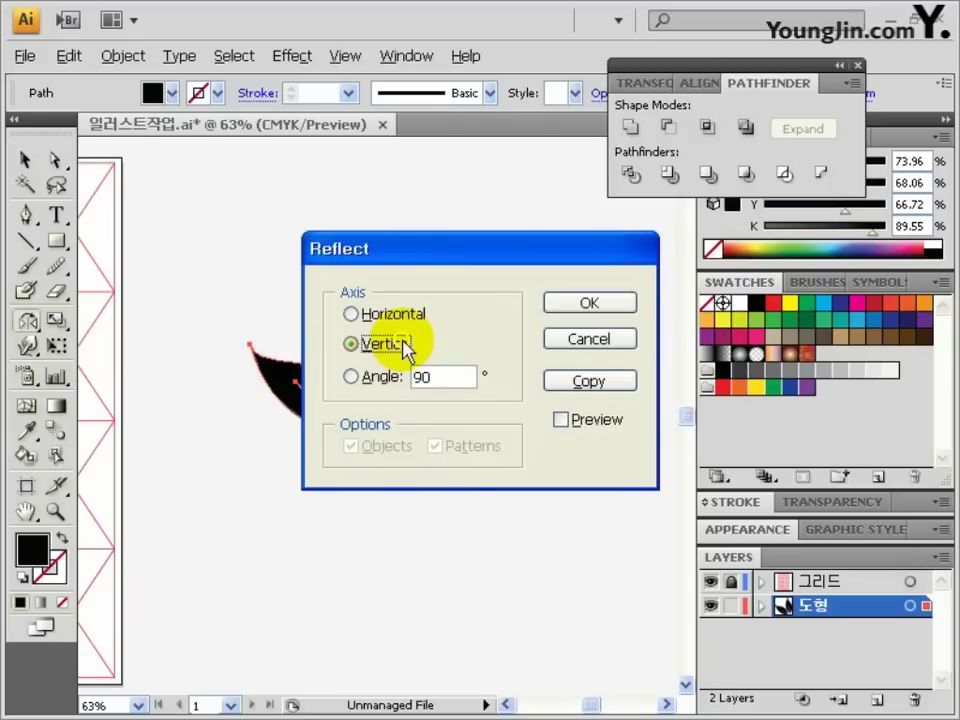
left_click(577, 389)
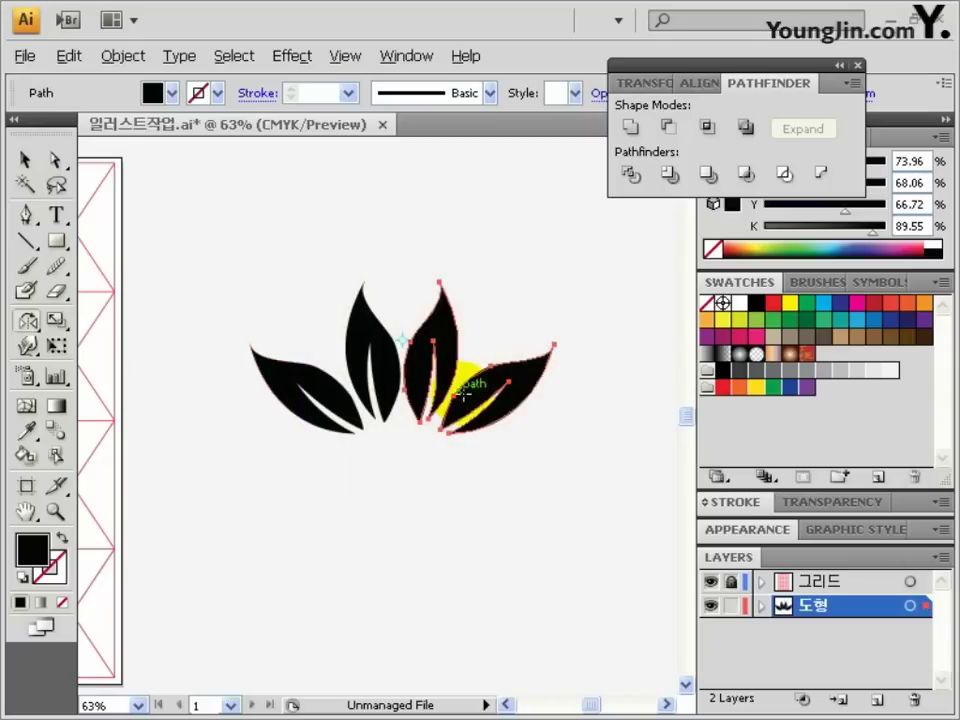
Select all four leaves and set their opacity to 30%
left_click(20, 160)
left_click_drag(171, 240, 579, 454)
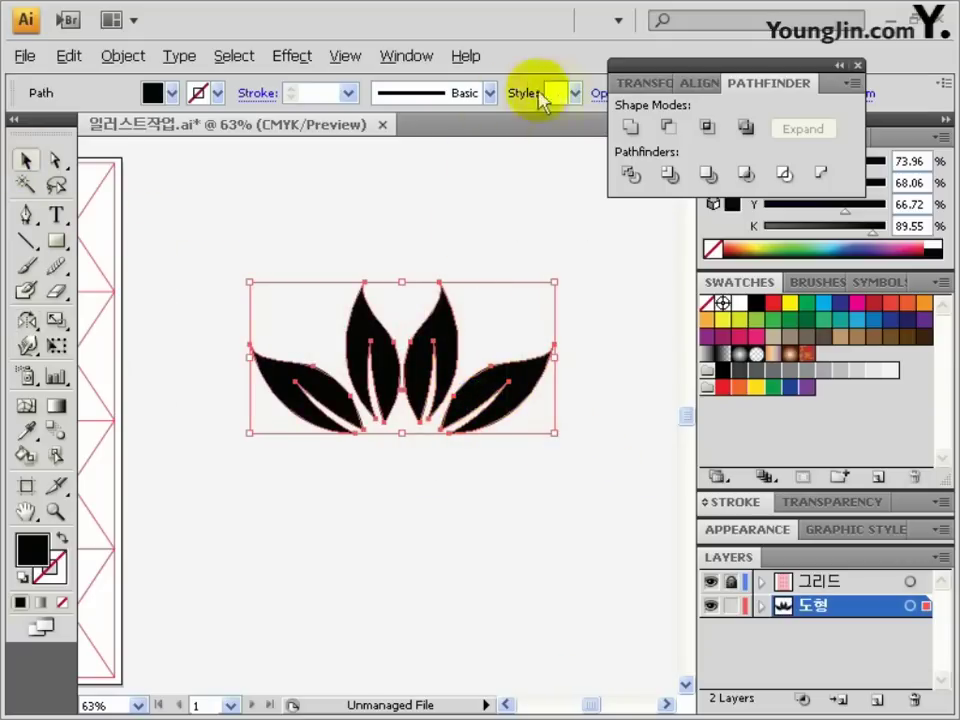
double_click(660, 92)
type("3")
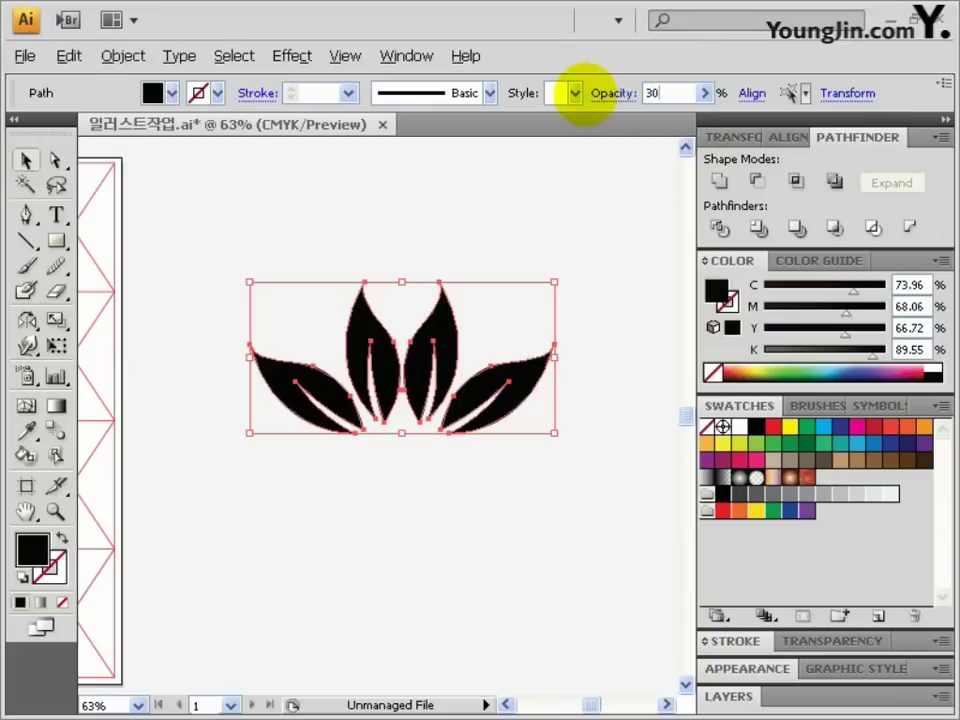
type("0")
key("Return")
Group the four leaves and add the group to the swatches as a pattern
key("ctrl+g")
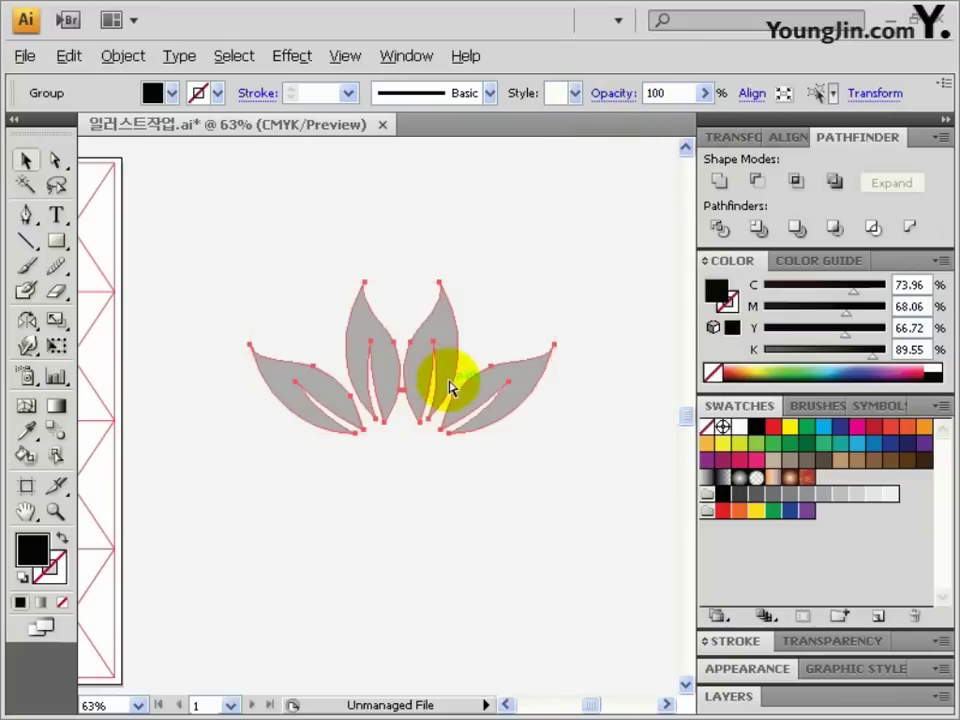
left_click(450, 387)
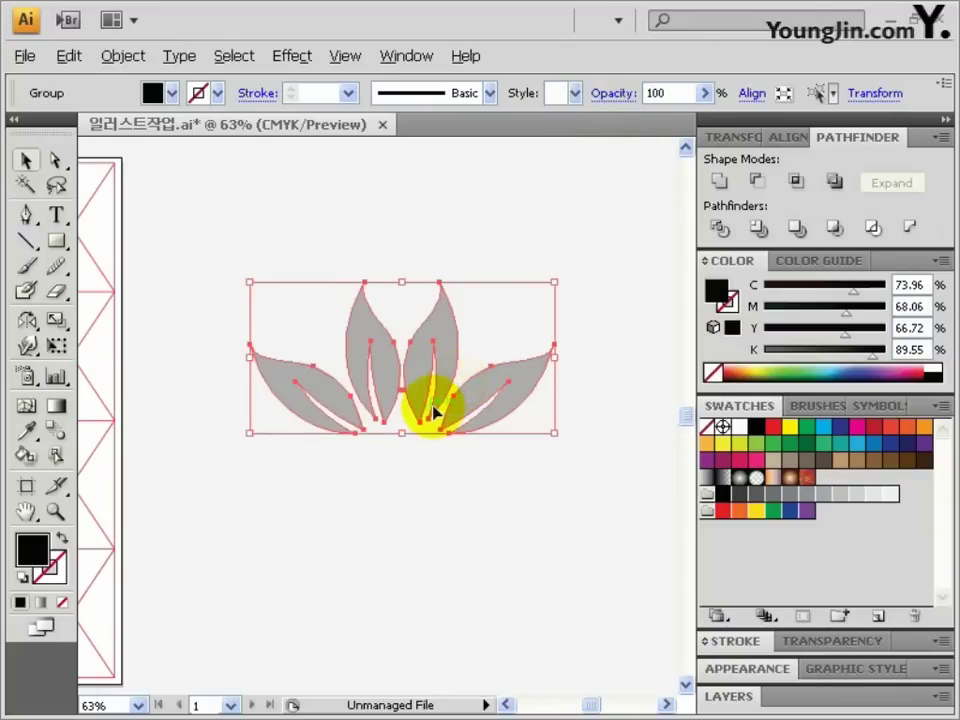
left_click_drag(410, 381, 821, 486)
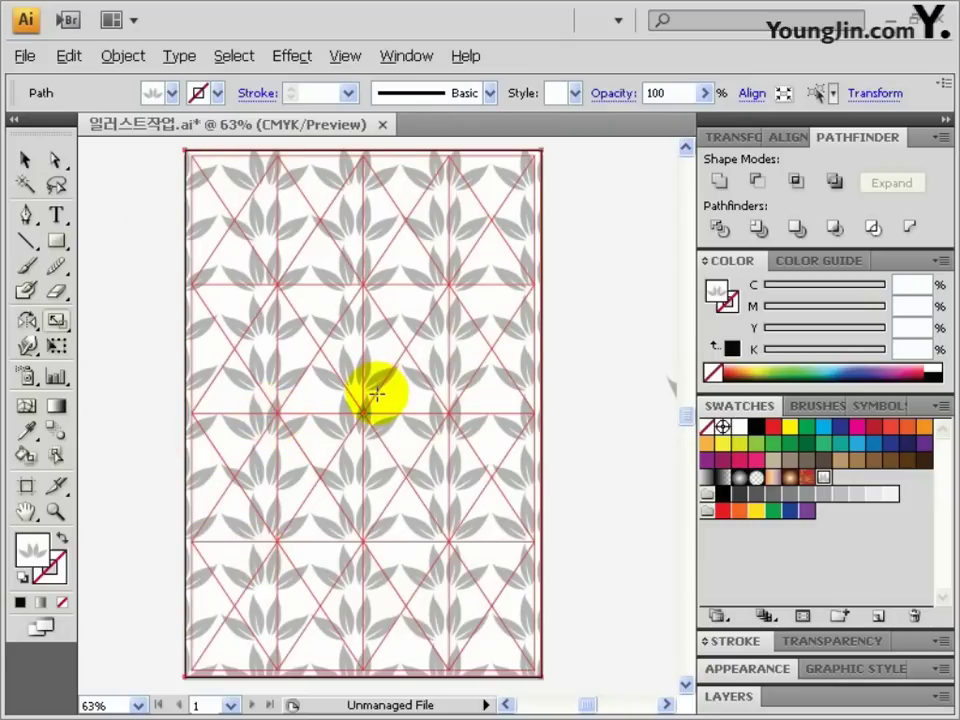
Ungroup the four-leaf ornament beside the artboard and deselect it
left_click_drag(600, 386, 369, 378)
left_click(27, 161)
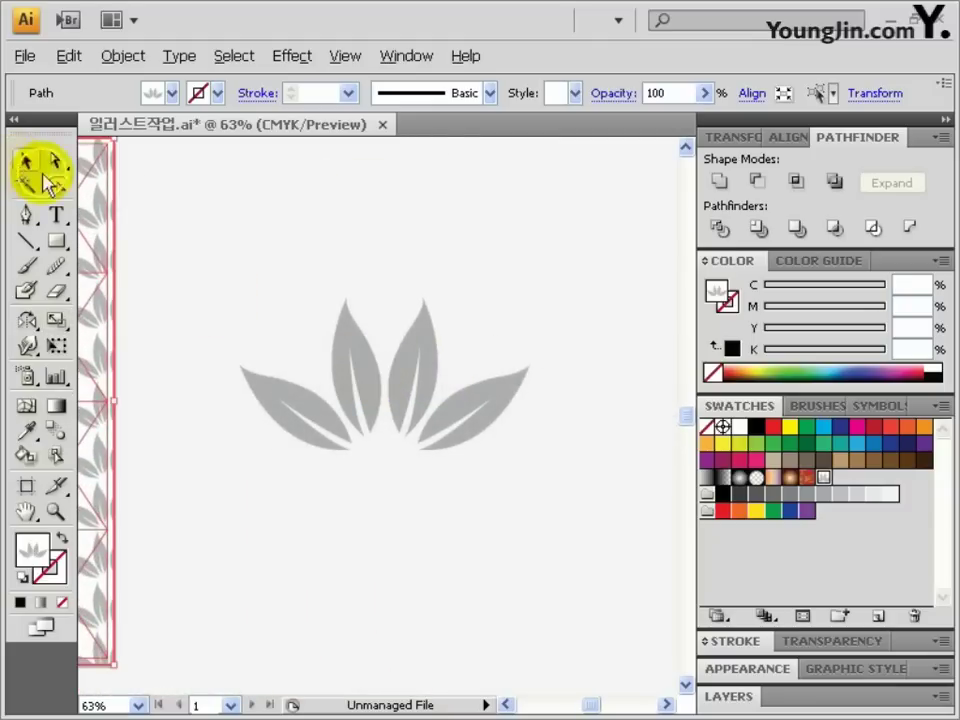
left_click(326, 424)
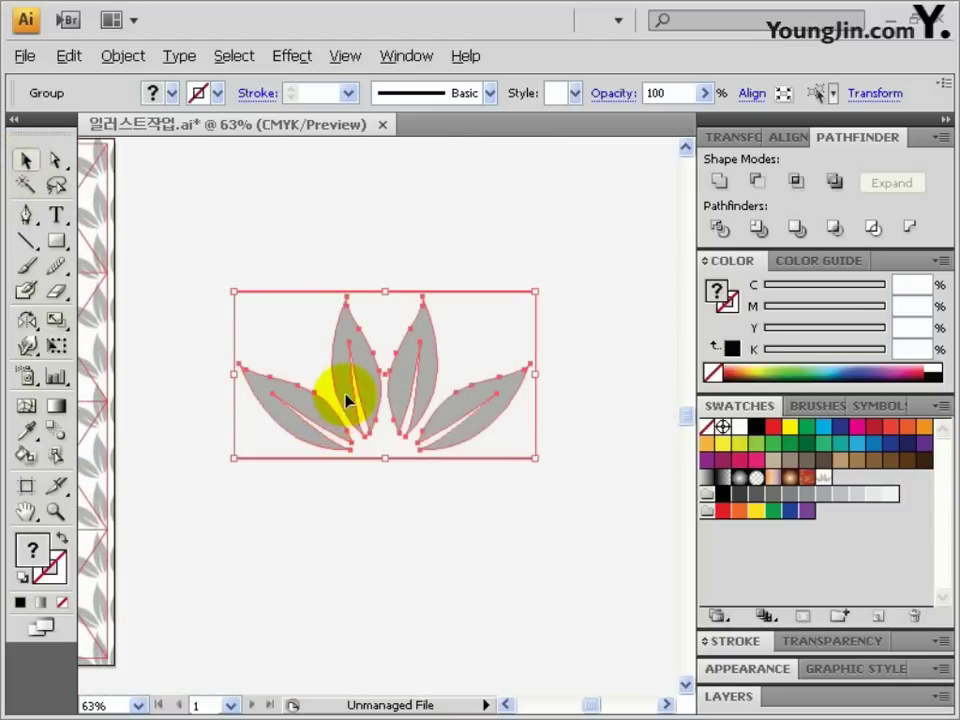
right_click(345, 392)
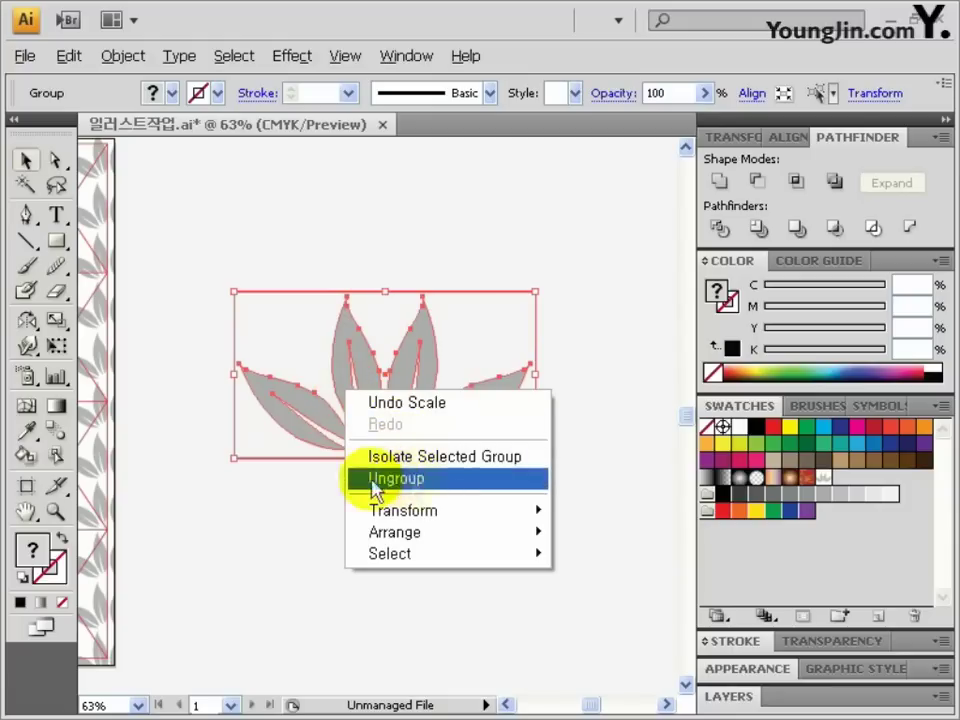
left_click(430, 484)
left_click(390, 480)
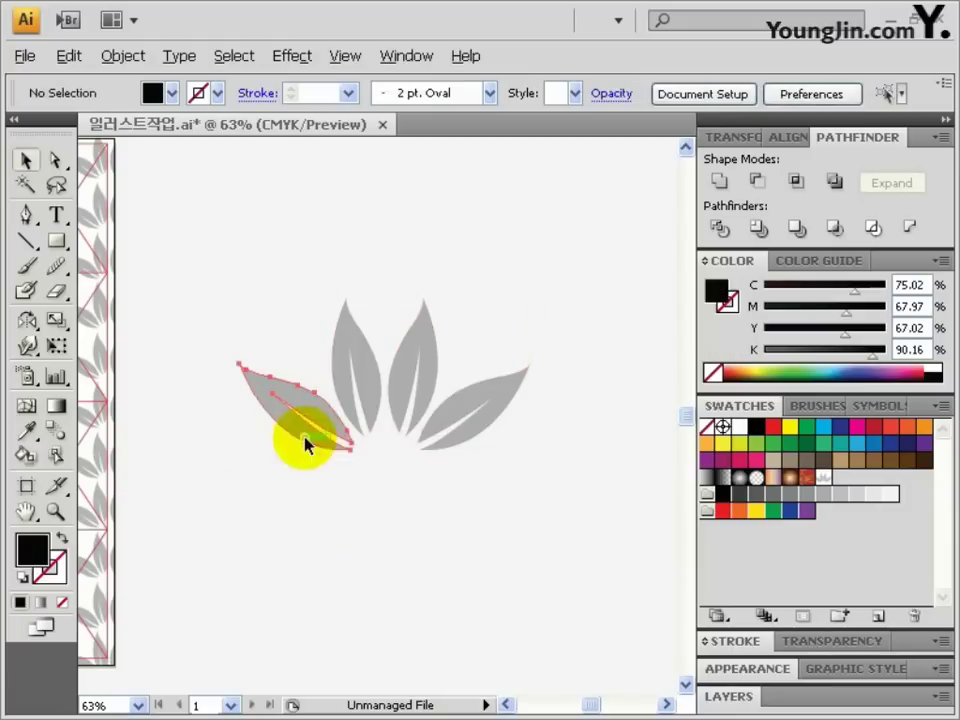
Place copies of the ornament's two left-hand leaves below it, with their bases together
left_click(321, 444)
left_click_drag(321, 444, 349, 612)
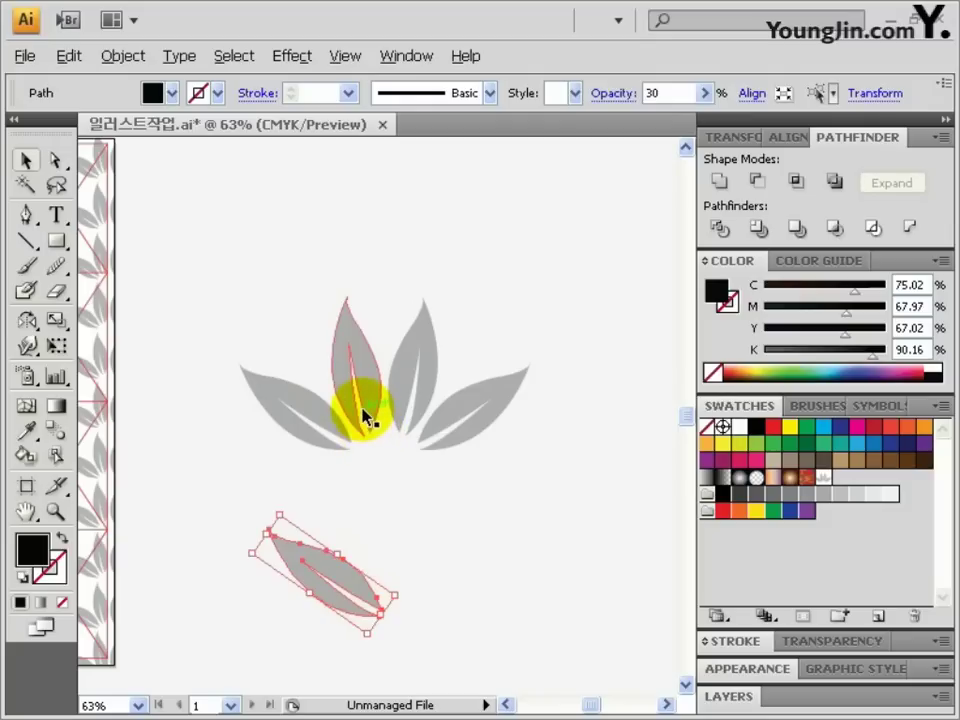
left_click_drag(365, 418, 387, 580)
left_click(418, 598)
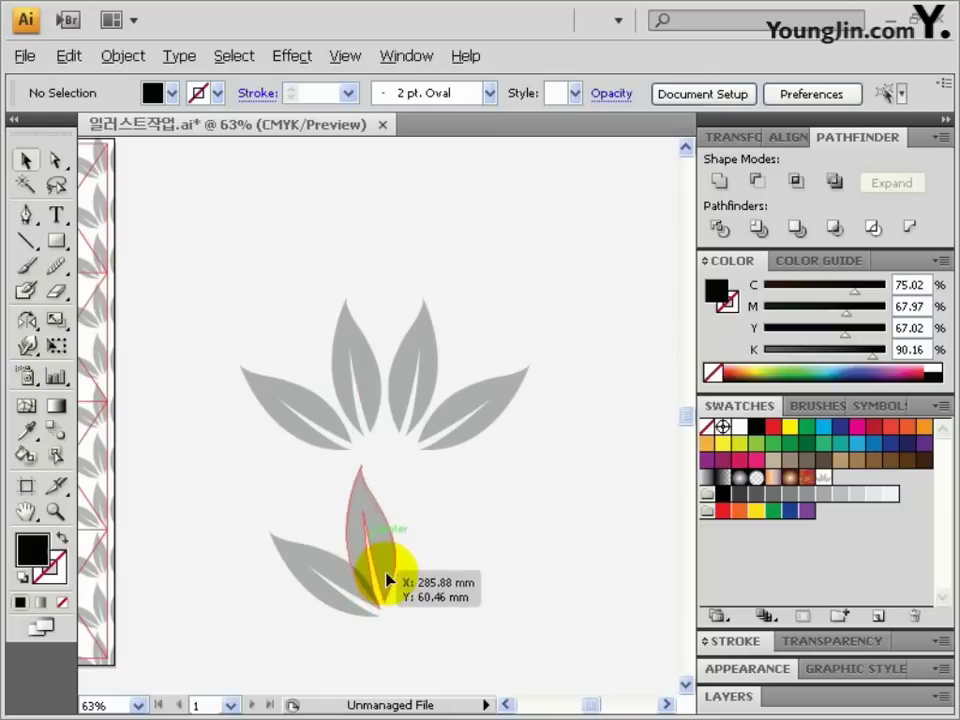
Select both copied leaves and rotate them clockwise so that one stands upright and the other leans right
left_click(387, 580)
left_click(294, 536, "shift")
left_click_drag(294, 536, 477, 576)
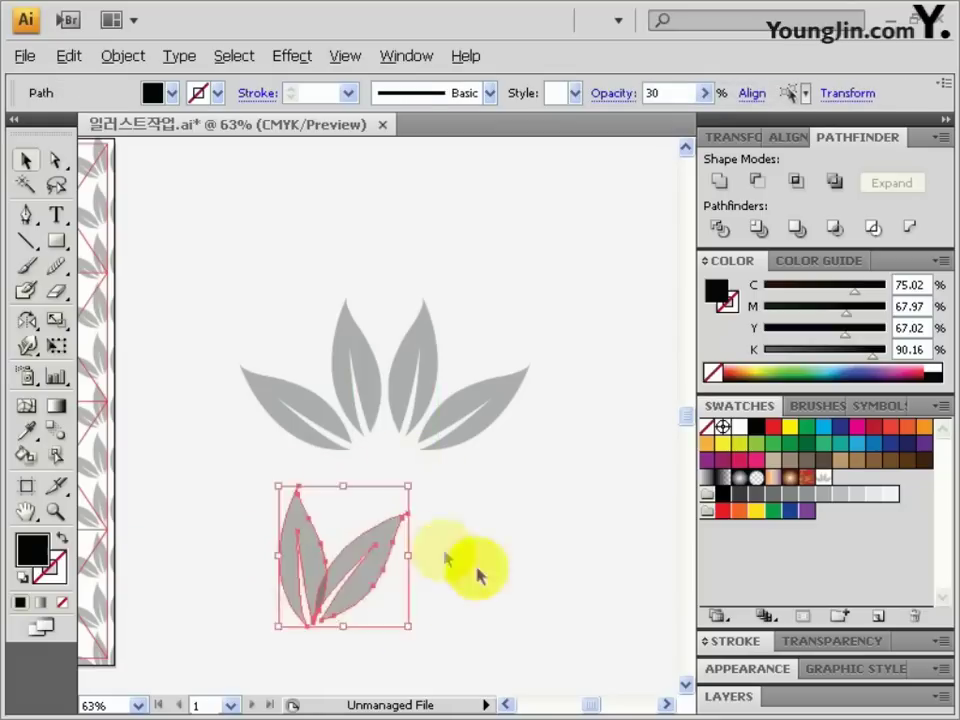
Shrink the right-leaning copied leaf and fit its base against the upright leaf's base
left_click(414, 508)
left_click(392, 600)
left_click_drag(343, 606, 331, 590)
left_click(336, 606)
left_click(388, 579)
Set the two copied leaves to 100% opacity and fill them with C 50, M 0, Y 100, K 0
left_click(665, 93)
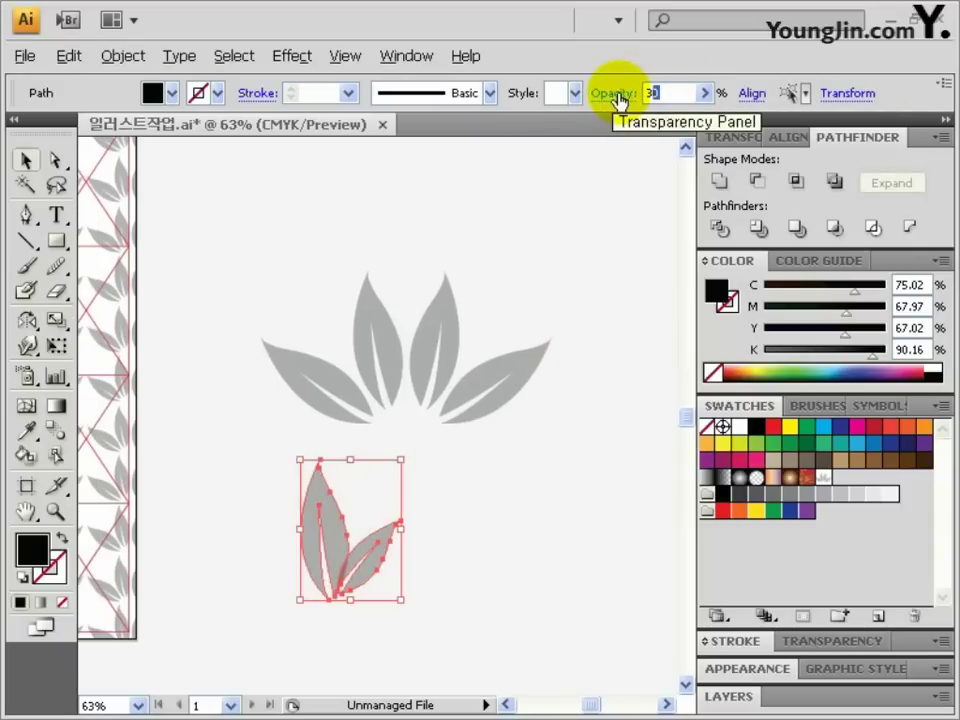
key("Return")
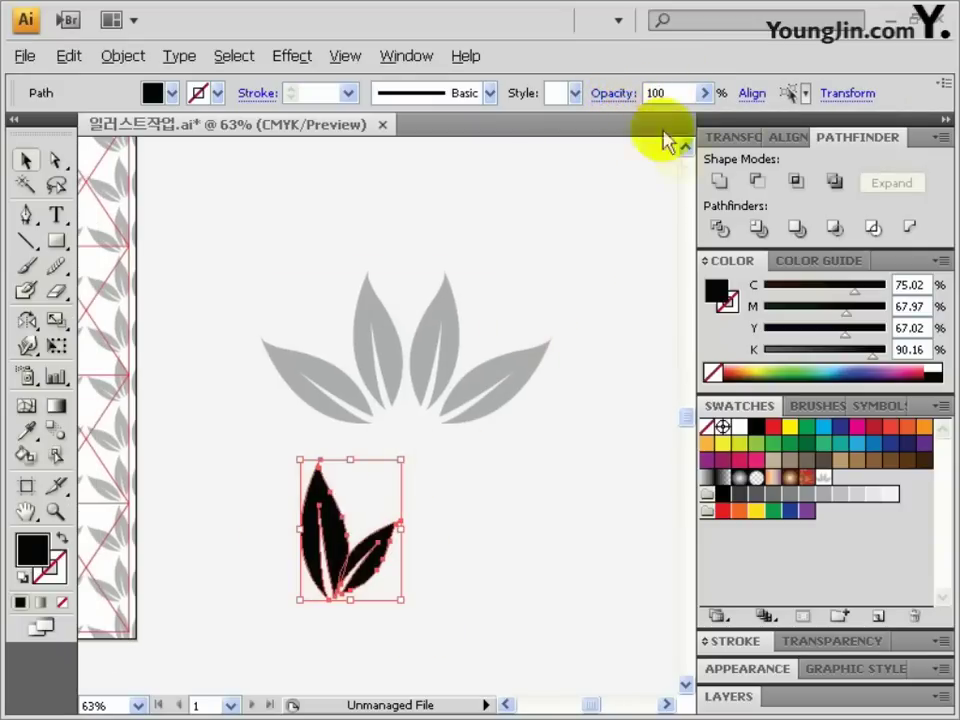
left_click(908, 285)
type("50")
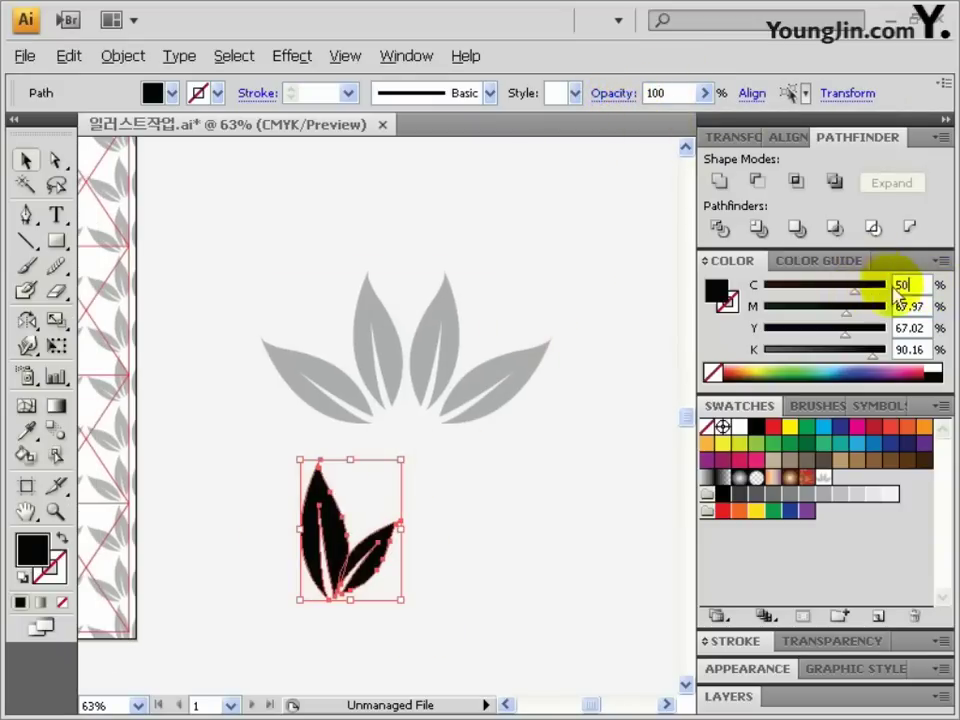
type("0")
left_click(917, 327)
type("1")
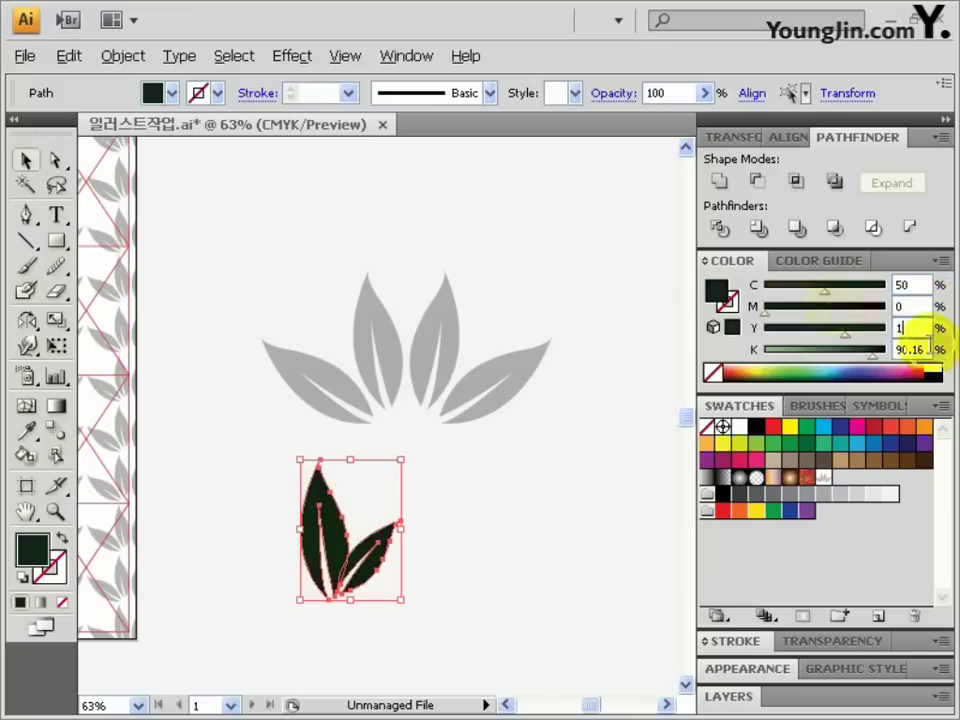
left_click(917, 349)
type("00")
key("Return")
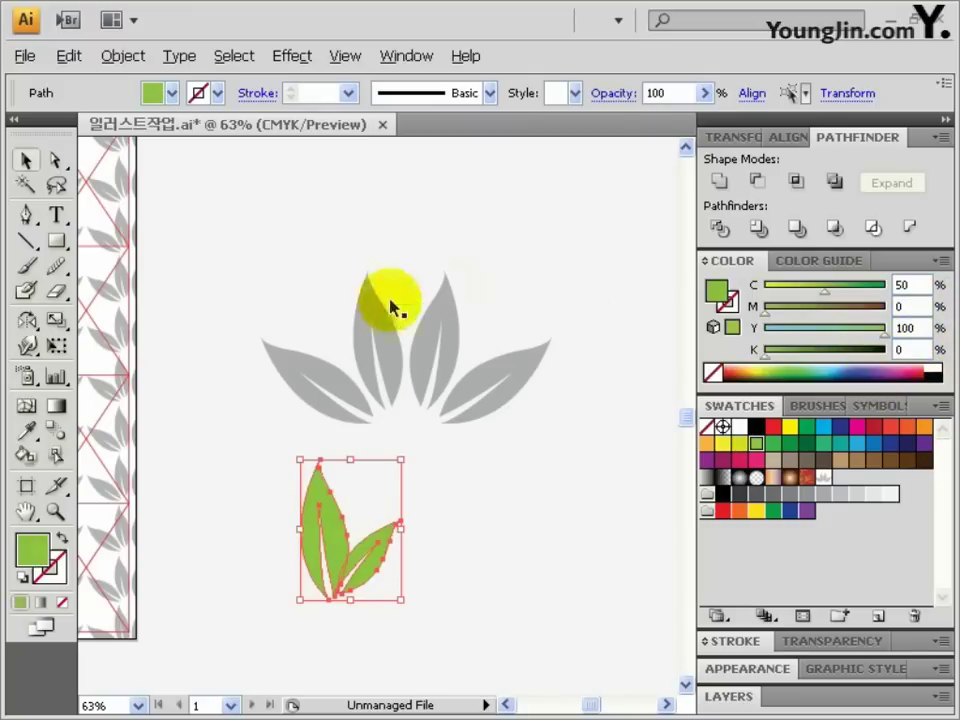
Group the two green leaves and deselect them above an empty area of the canvas
left_click(392, 360)
left_click(372, 552)
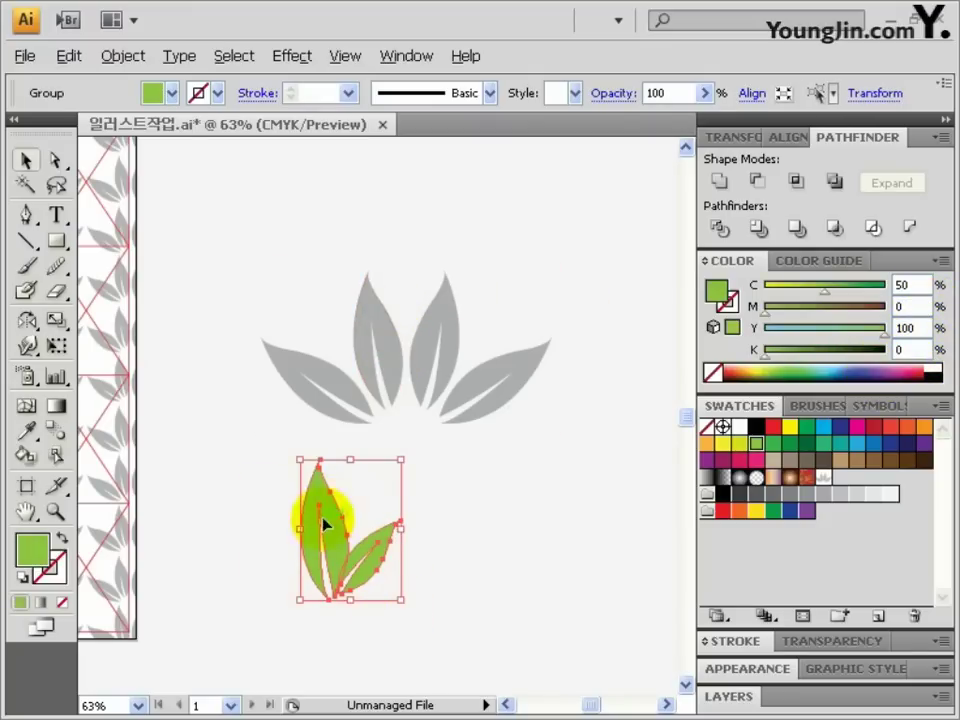
left_click_drag(369, 274, 354, 497)
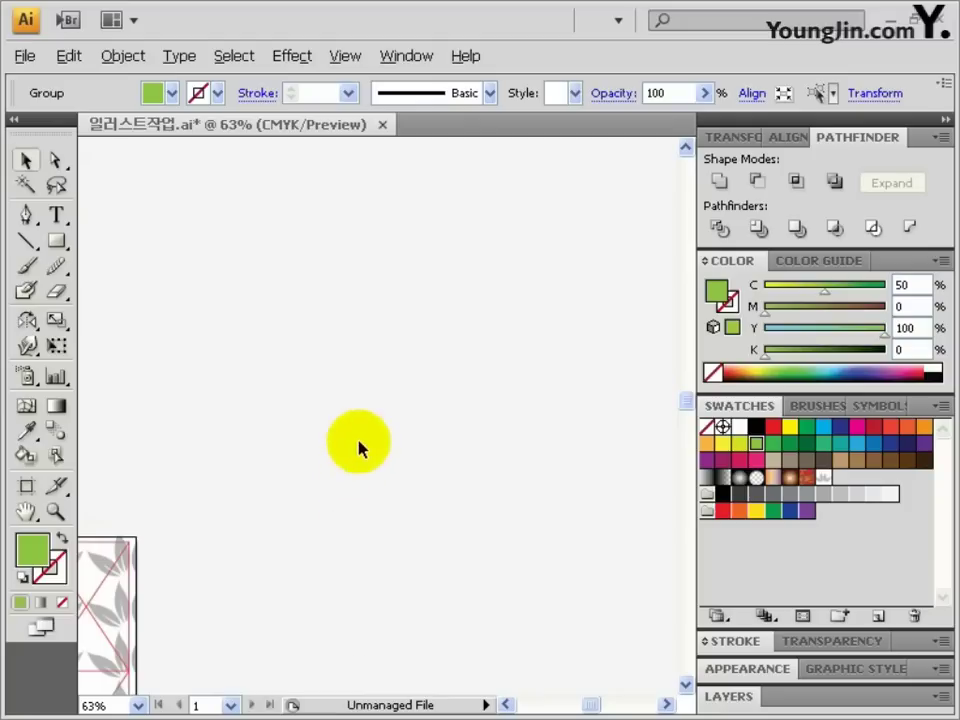
left_click(358, 449)
Show the document grid and set the drawing colors to no fill with a black (000000) stroke
left_click_drag(364, 429, 311, 471)
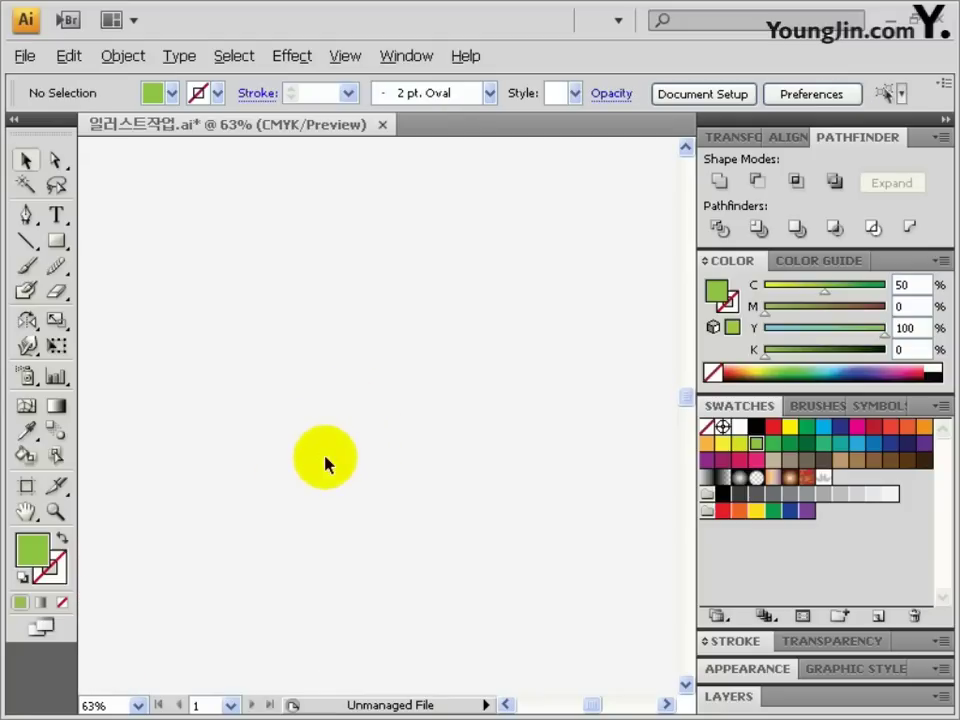
key("ctrl+apostrophe")
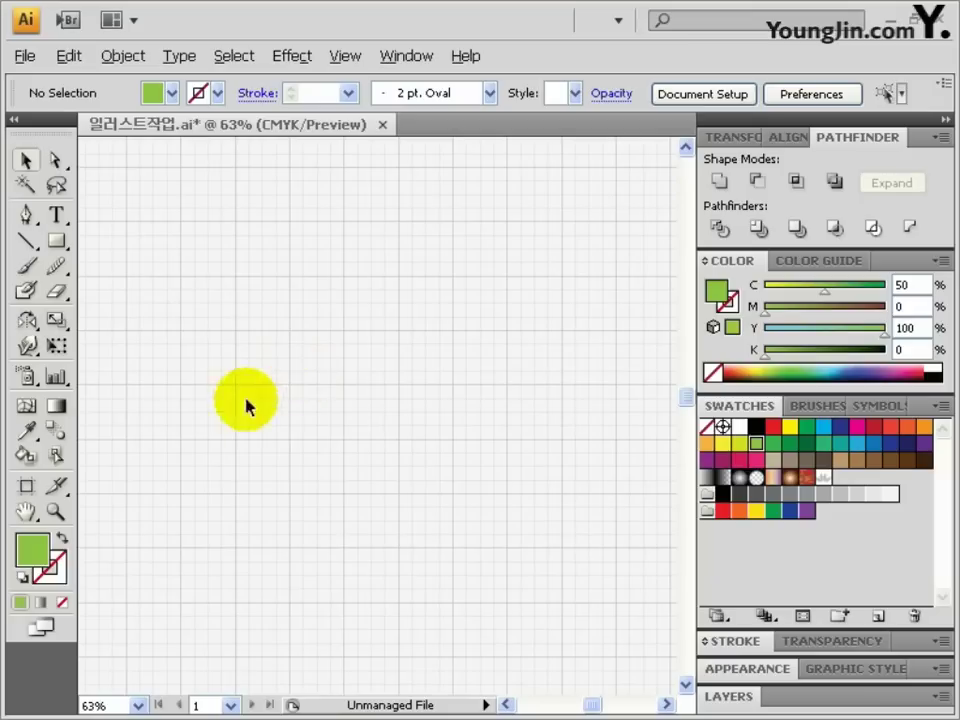
left_click(63, 607)
double_click(60, 576)
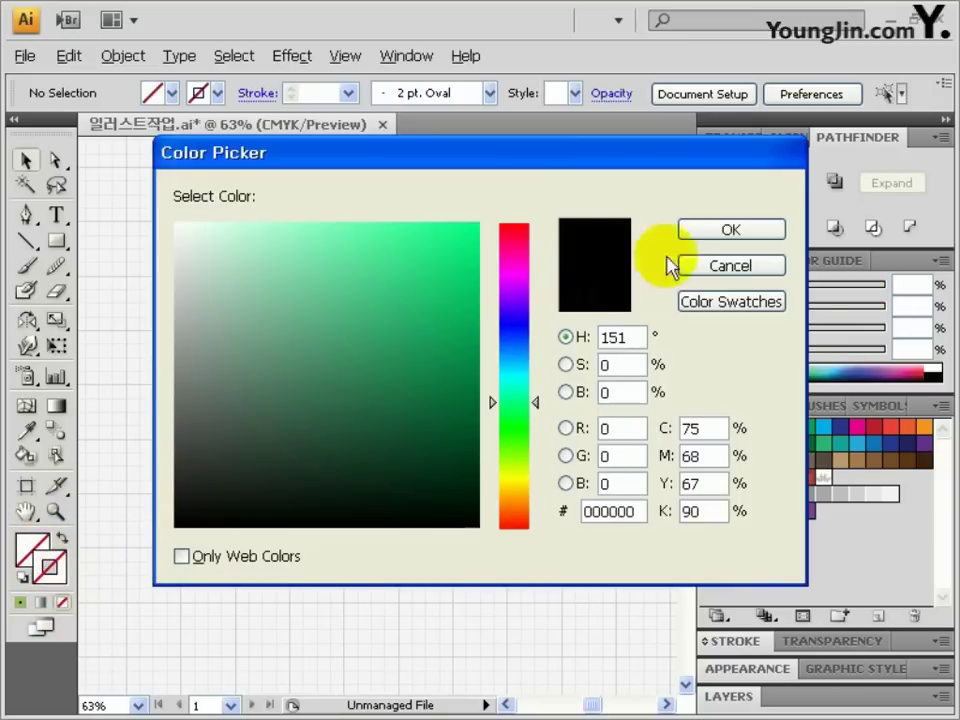
key("Return")
Draw a closed straight-edged outline on the grid with the Pen tool: an inverted triangle narrowing to a neck above a small flared base
left_click(29, 217)
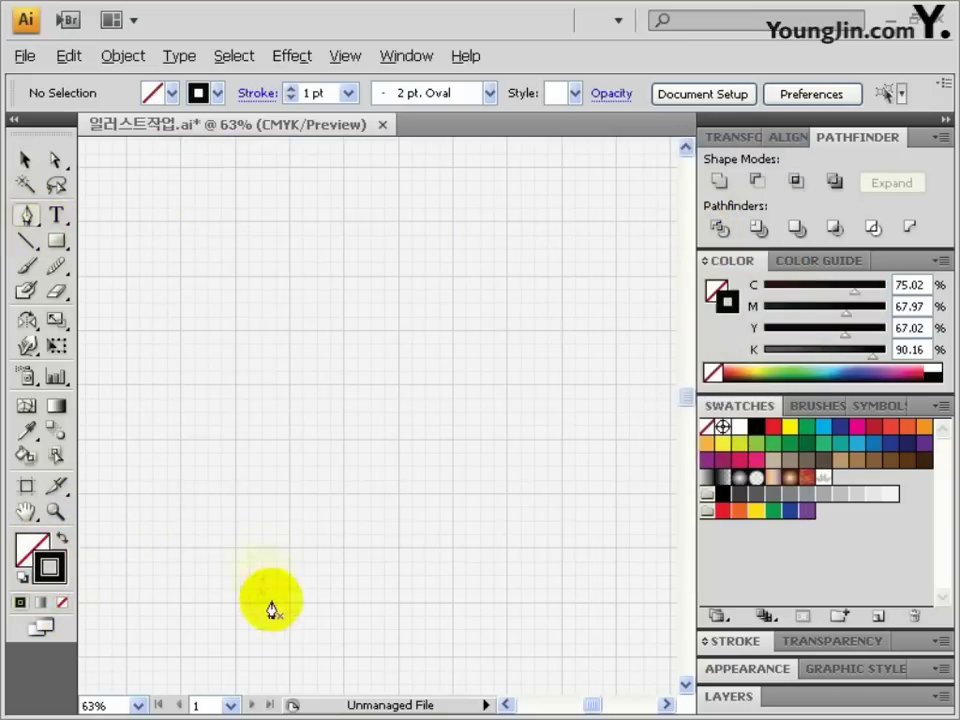
left_click_drag(284, 602, 322, 602)
left_click(296, 548)
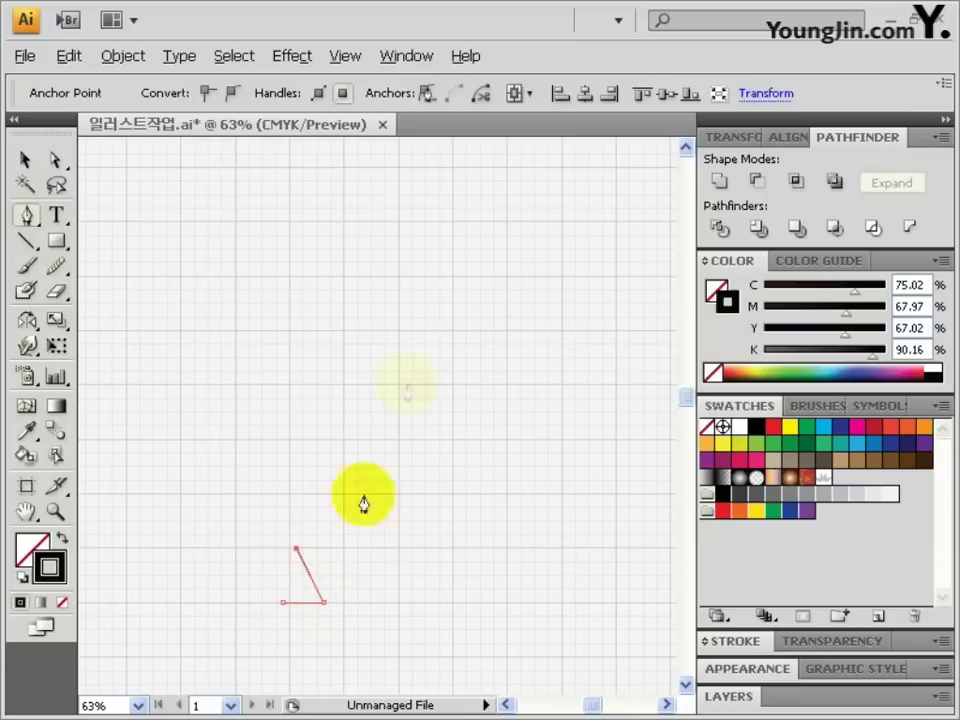
left_click(450, 278)
left_click(126, 278)
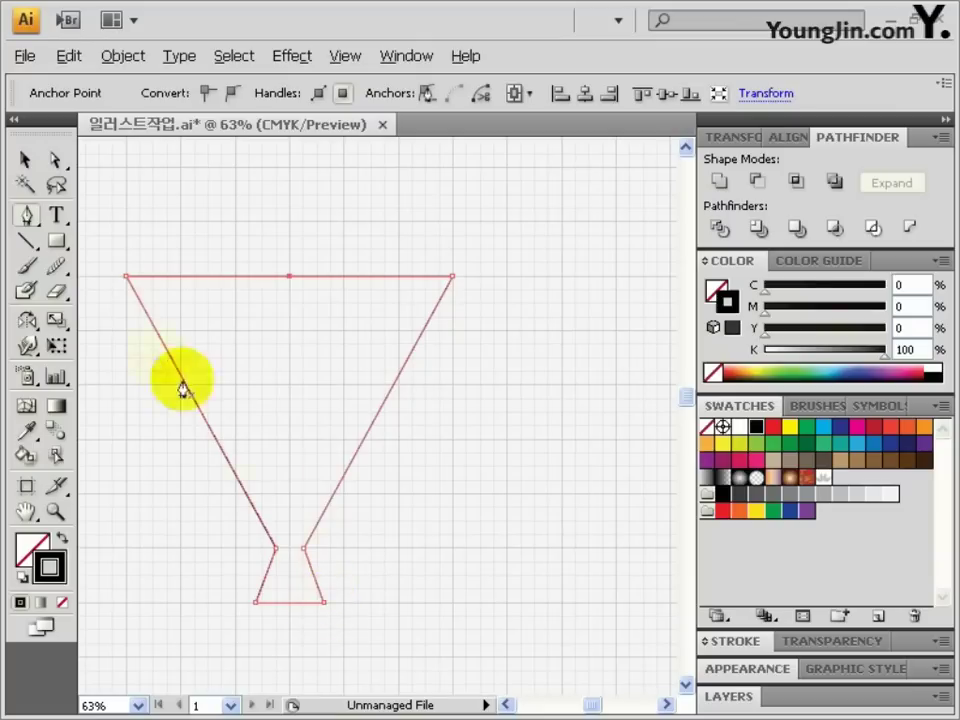
Convert the outline's two upper corners and two neck anchors to smooth curves, shaping a heart with a curved base
left_click(27, 218)
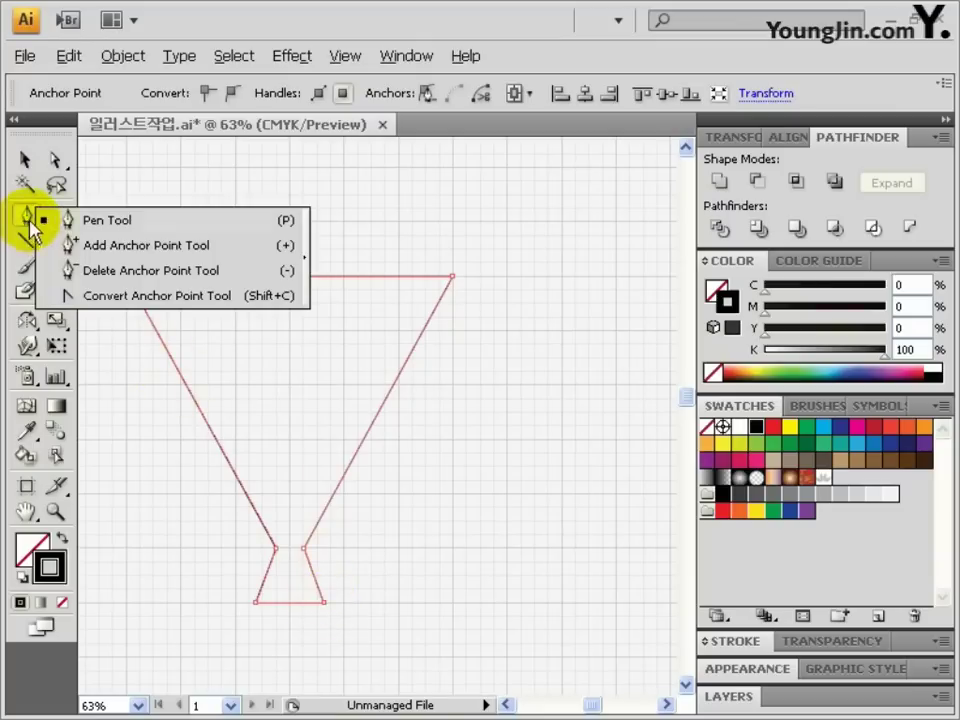
left_click(86, 295)
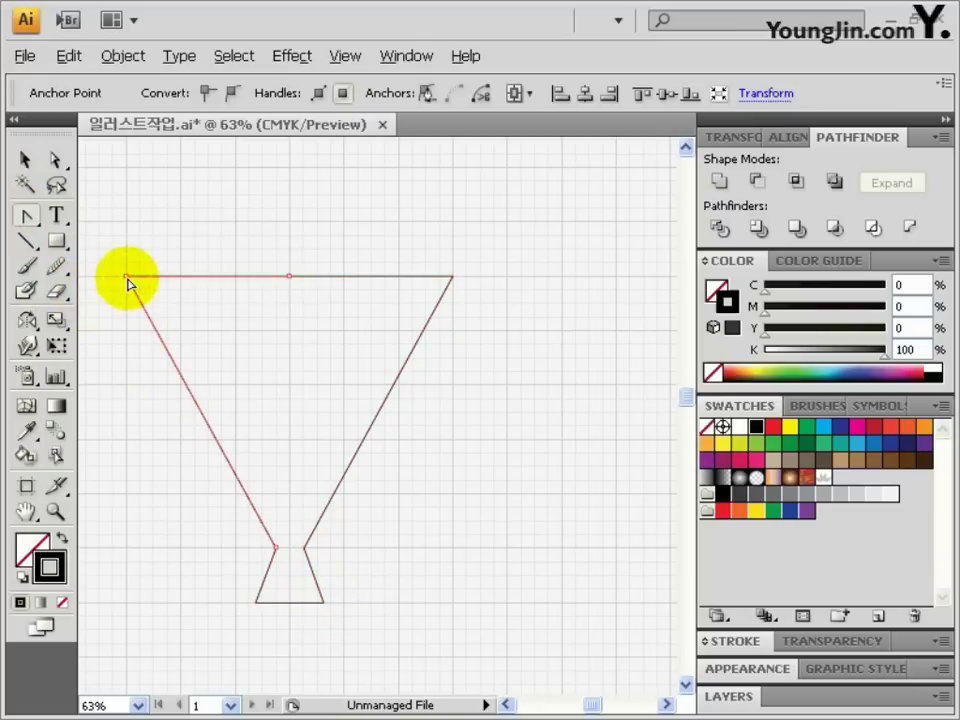
left_click_drag(127, 279, 201, 195)
left_click_drag(455, 282, 527, 357)
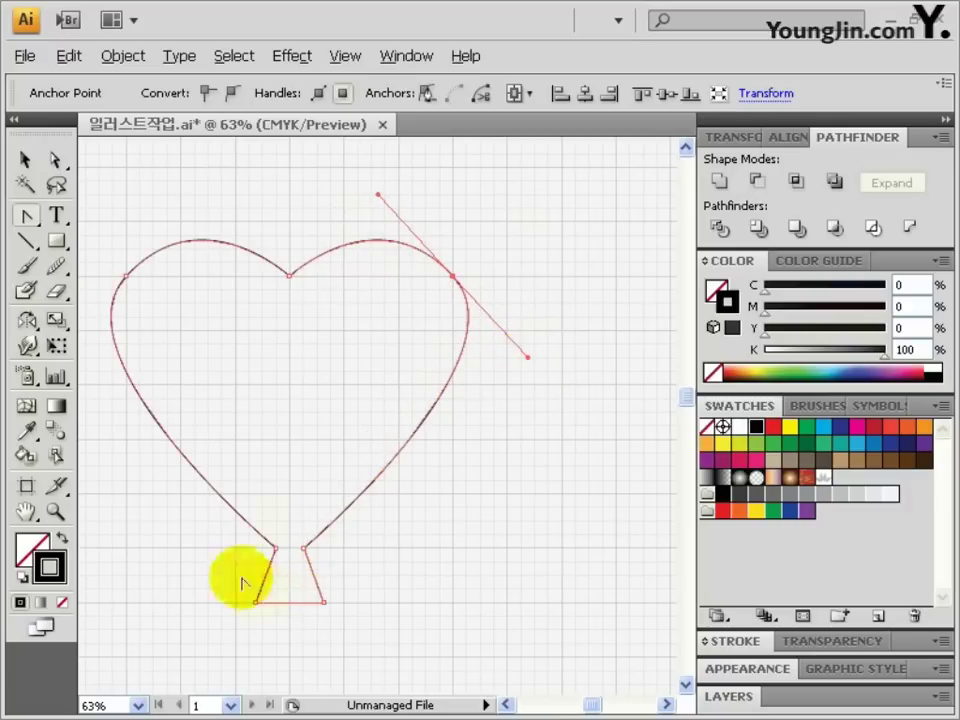
left_click_drag(279, 550, 268, 574)
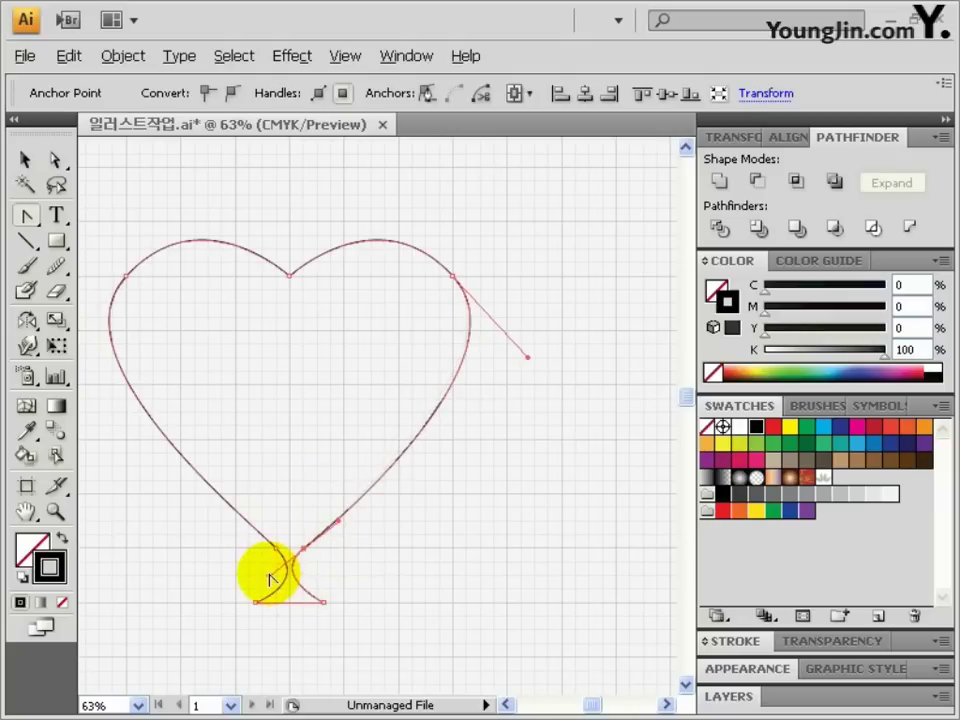
Select the four neck and base anchor points and shift them left in two large nudges
key("a")
left_click_drag(342, 618, 236, 555)
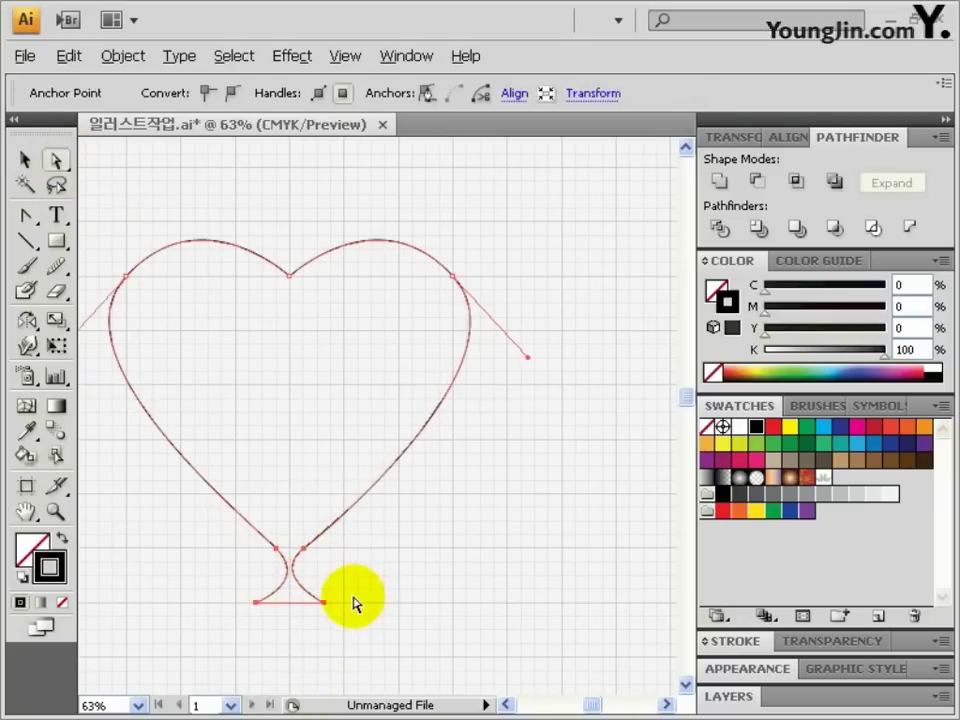
key("shift+Left")
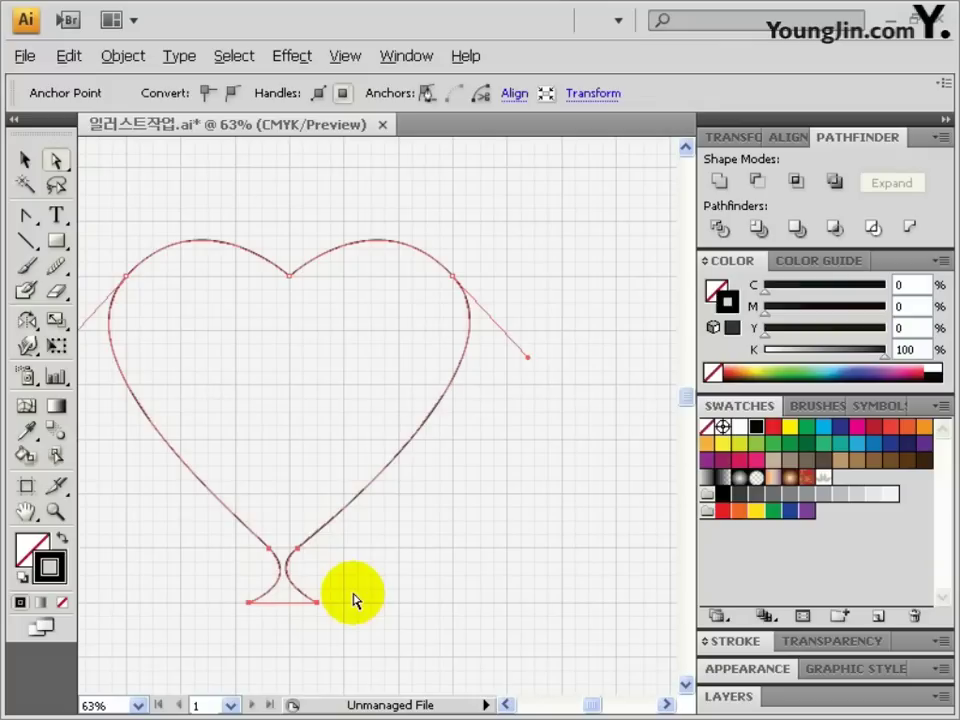
key("shift+Left")
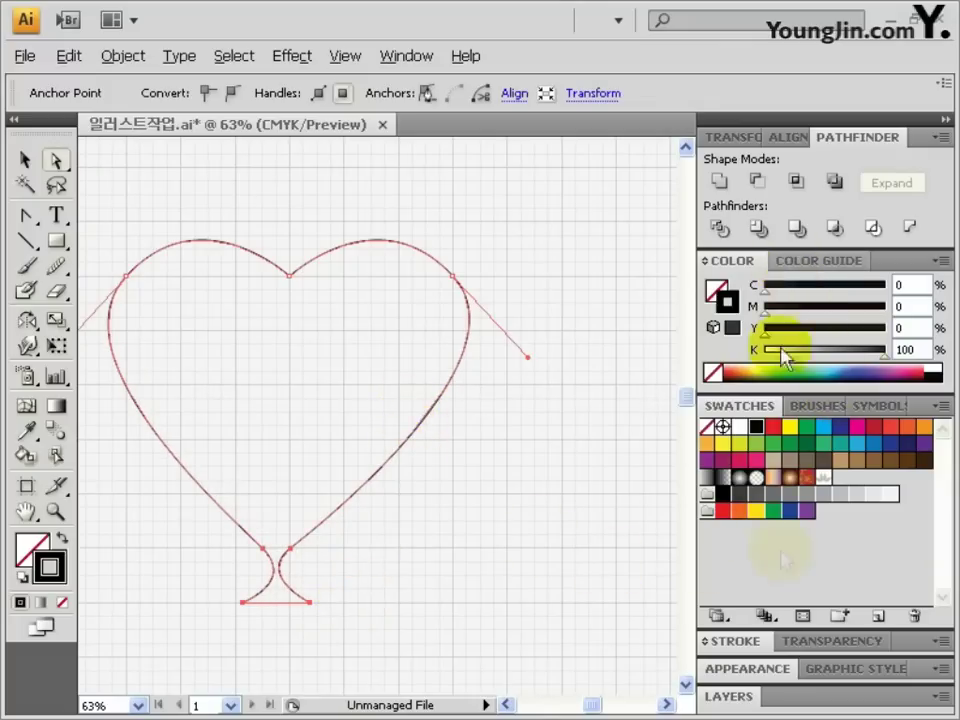
Set the heart outline's stroke weight to 5 pt and deselect it
left_click(735, 641)
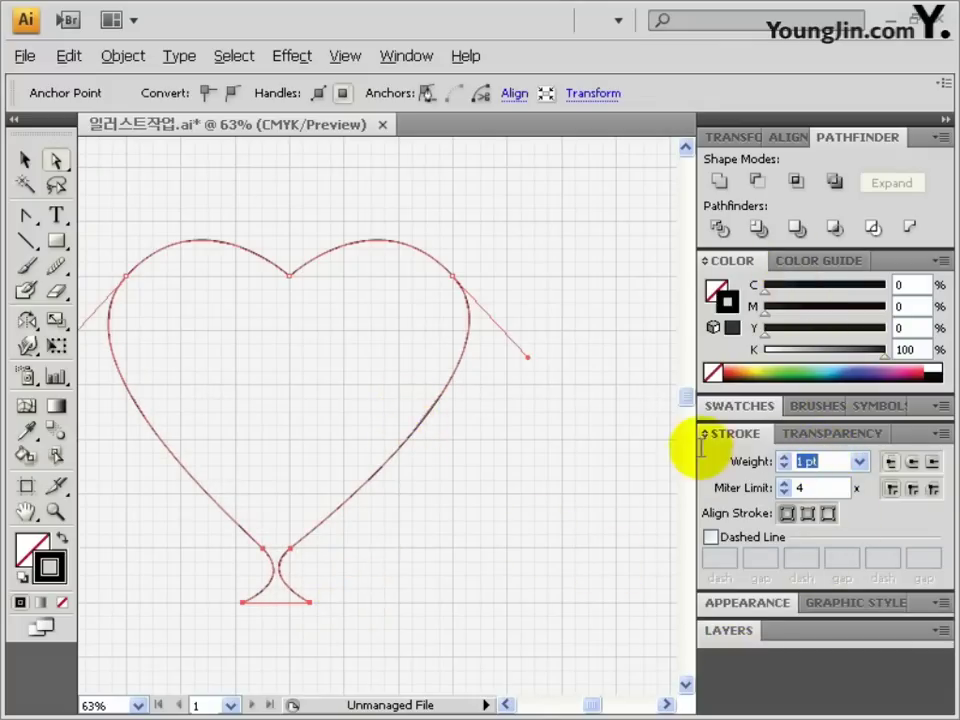
key("Return")
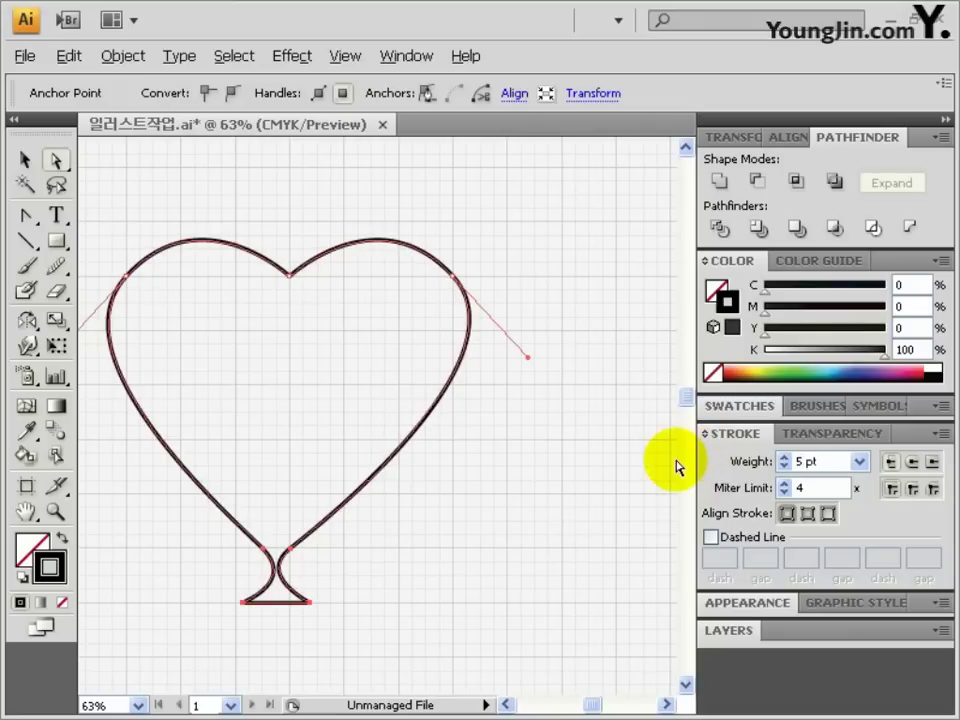
left_click(441, 478, "ctrl")
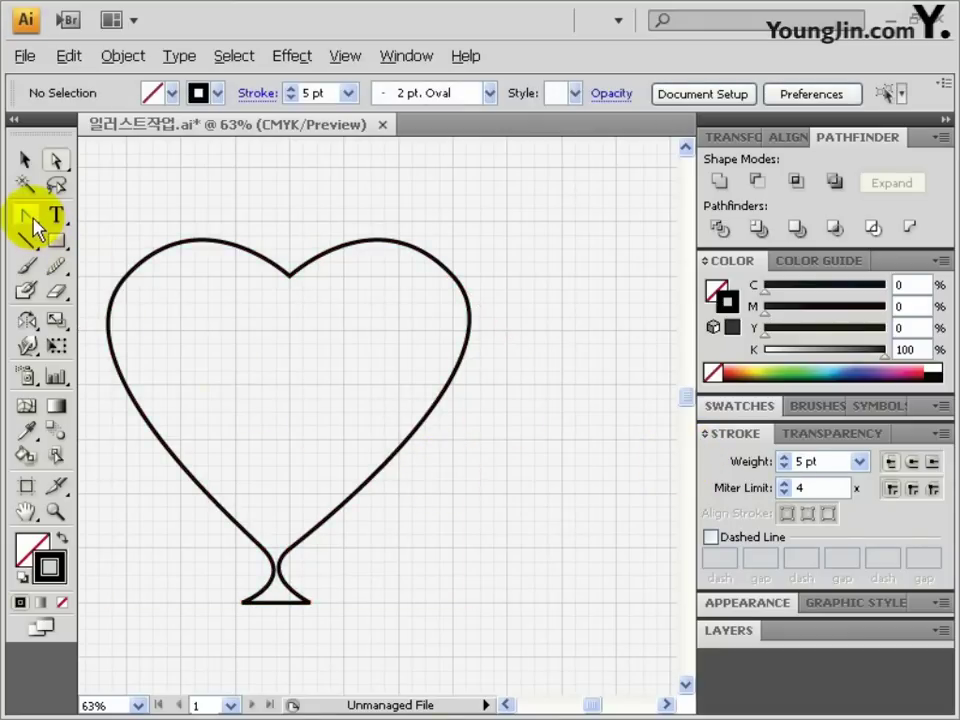
Draw a curved divider from the heart's notch to its neck, and split both halves into irregular panes with straight line segments
left_click_drag(33, 217, 104, 222)
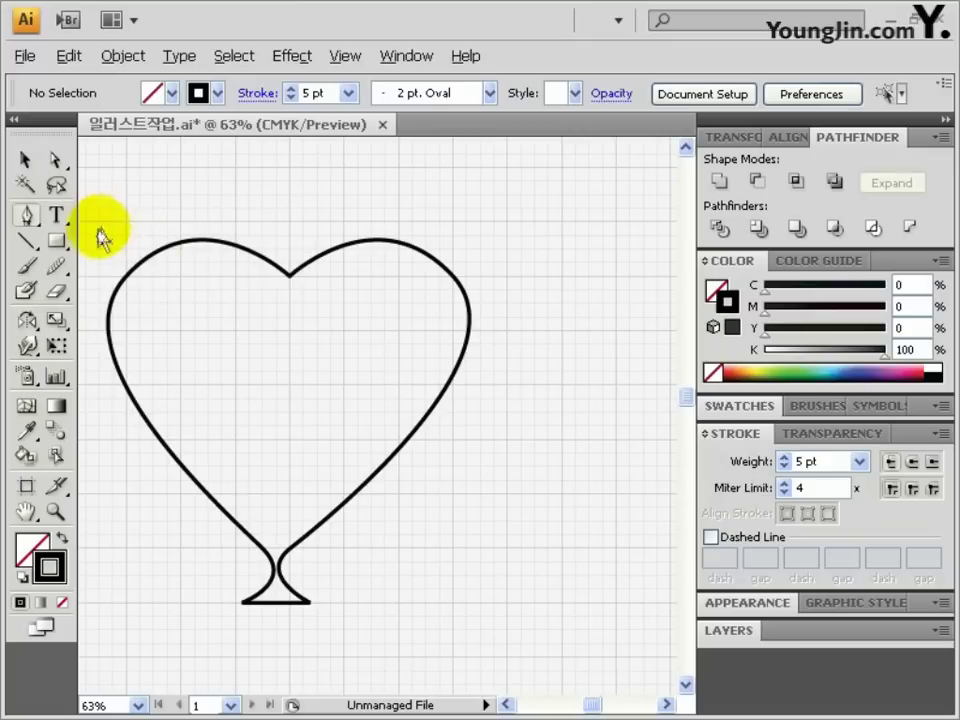
left_click(289, 273)
left_click_drag(275, 568, 257, 641)
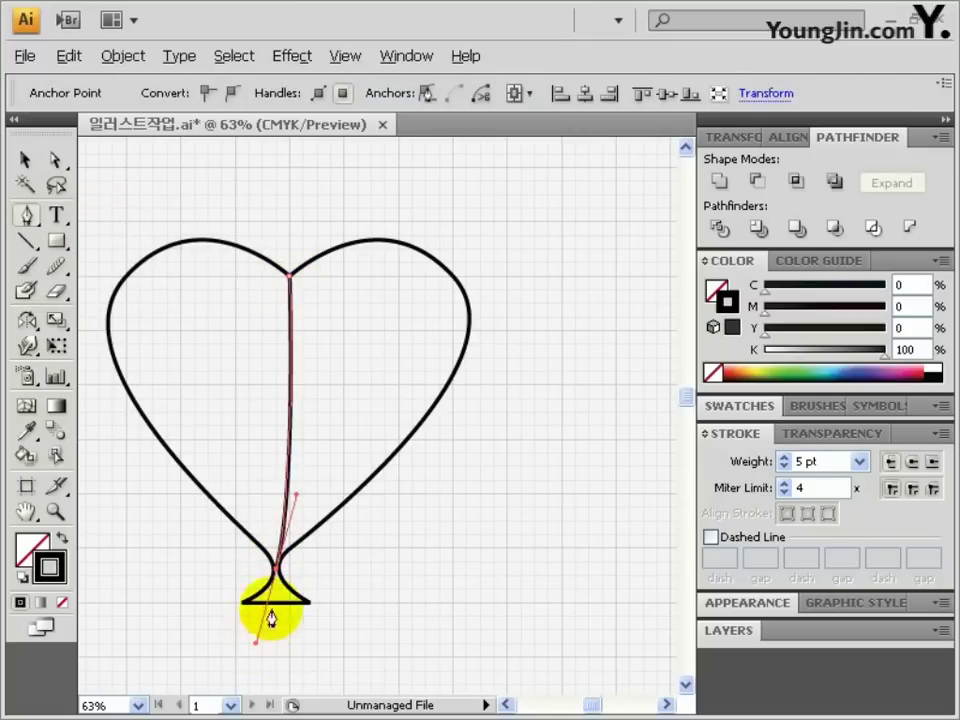
left_click(24, 241)
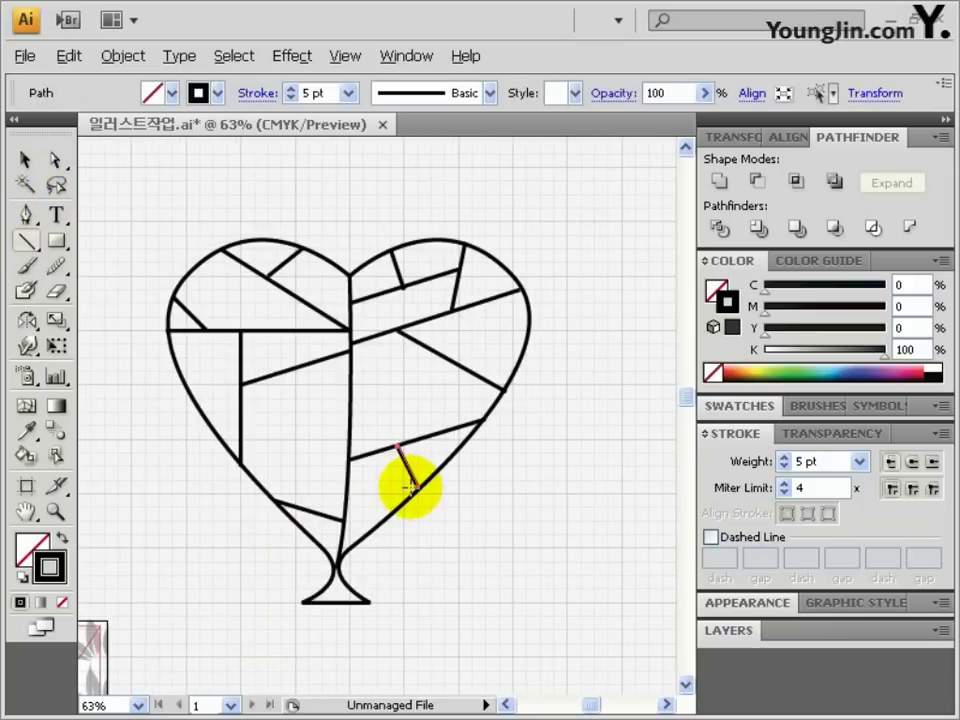
Select the whole heart with its dividing lines and set the stroke weight to 10 pt
left_click(24, 160)
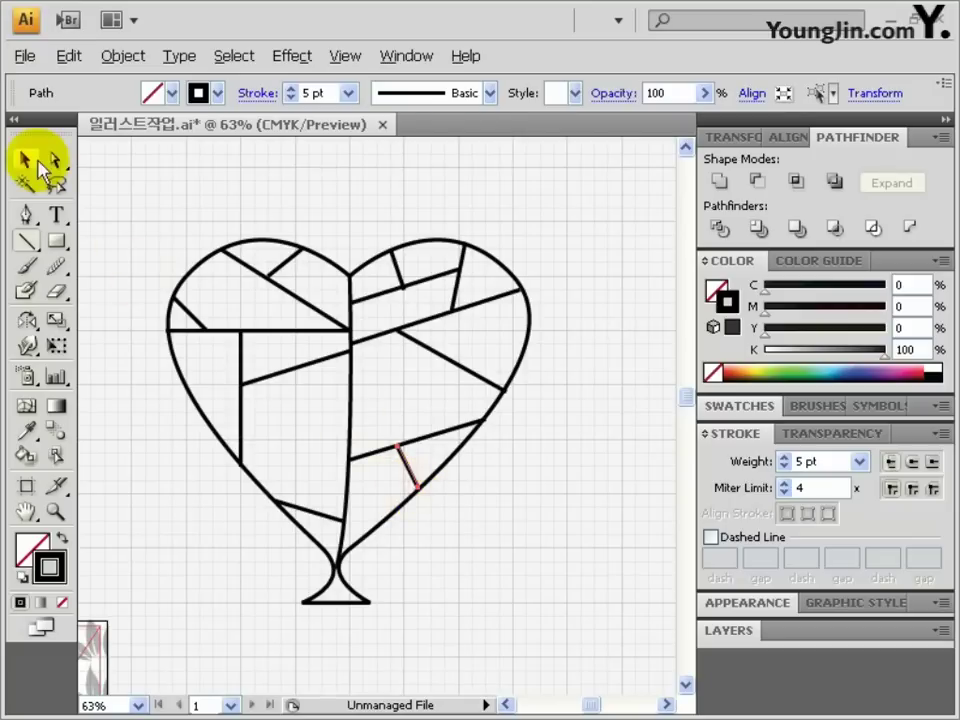
left_click_drag(176, 214, 517, 640)
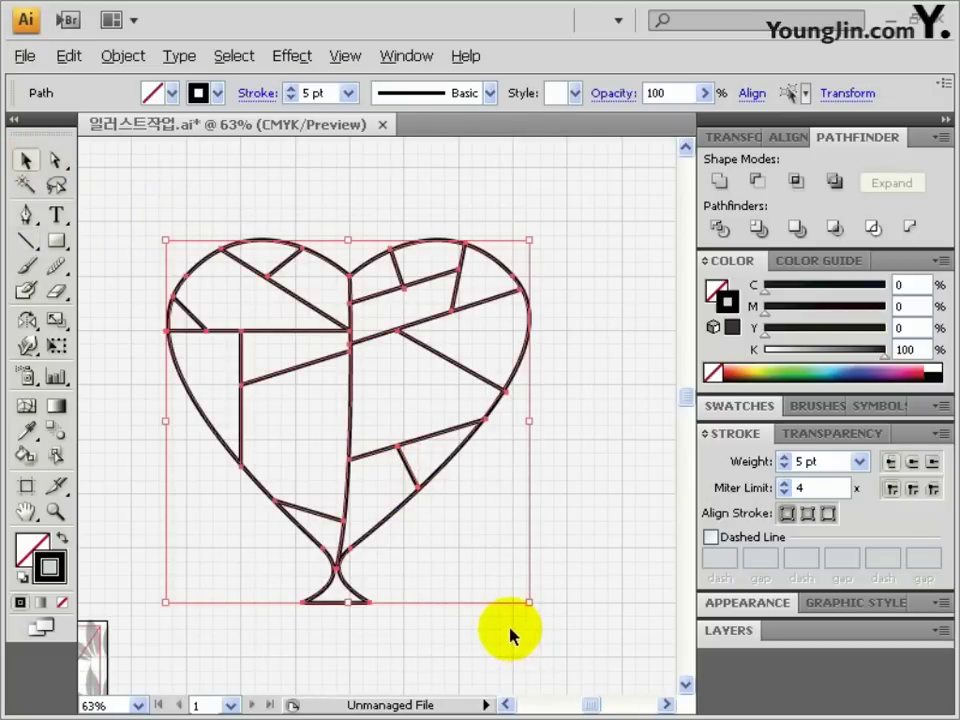
left_click(806, 461)
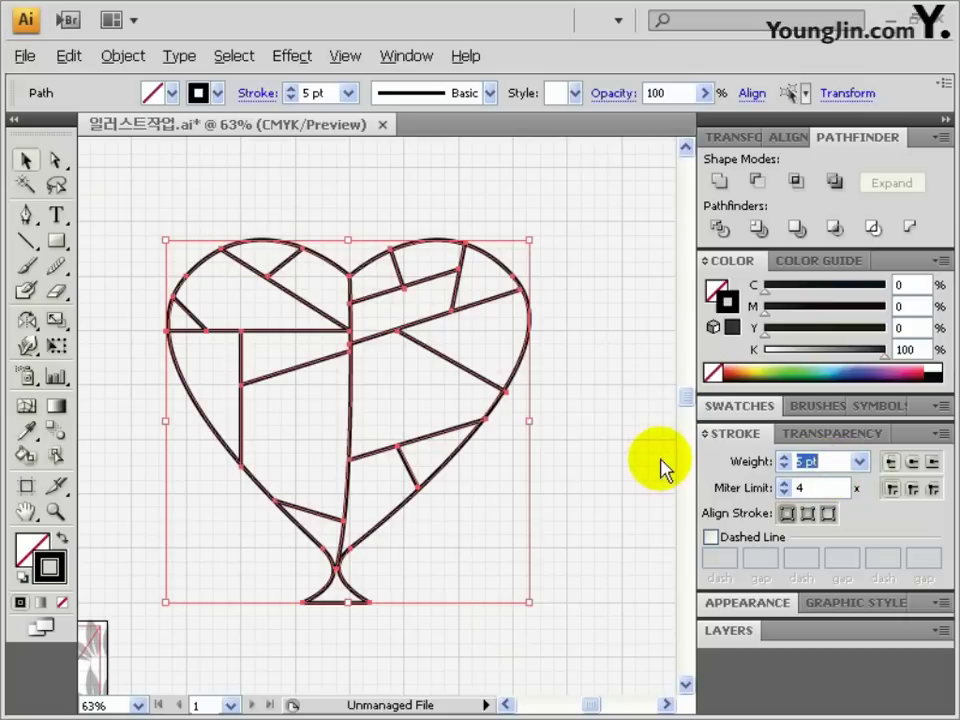
type("10")
key("Return")
Convert the heart artwork's strokes to outlines, group the resulting shapes and deselect them
left_click(122, 55)
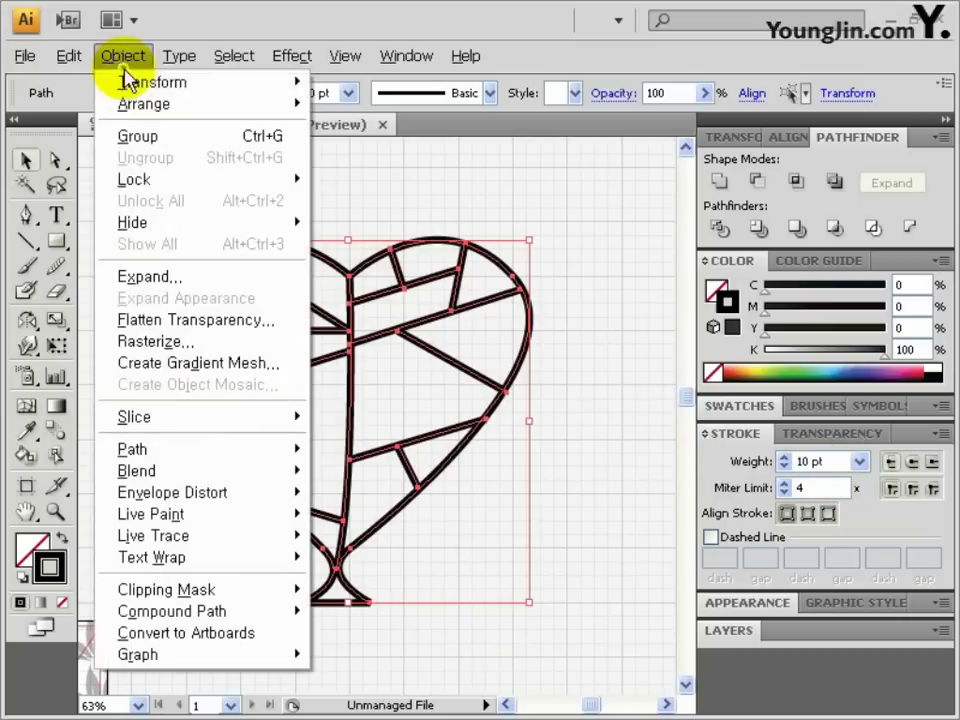
mouse_move(171, 450)
left_click(418, 502)
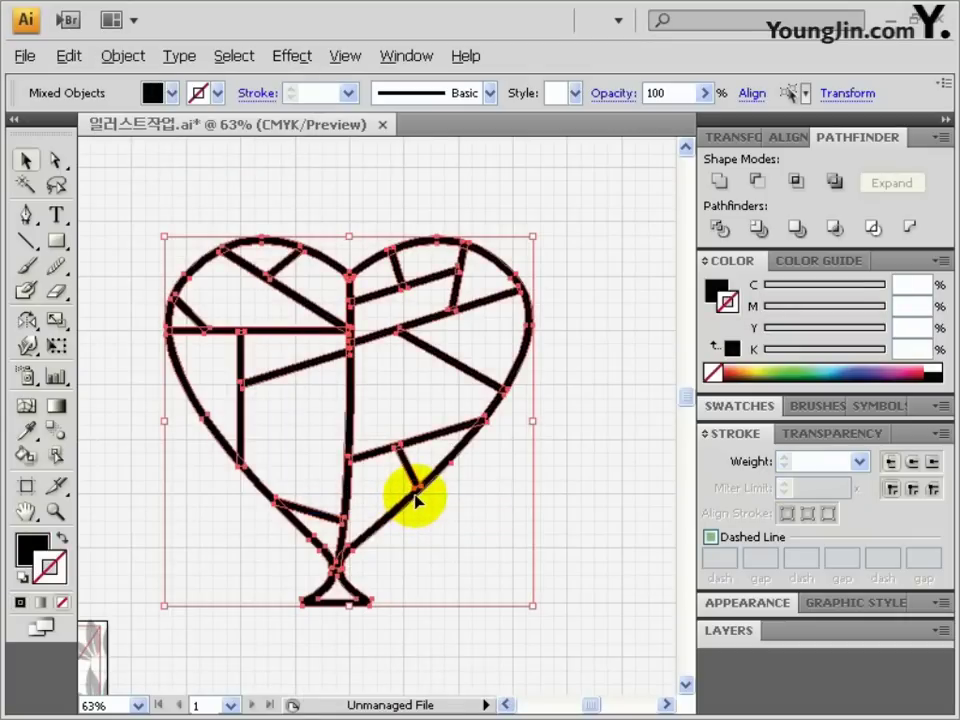
key("ctrl+g")
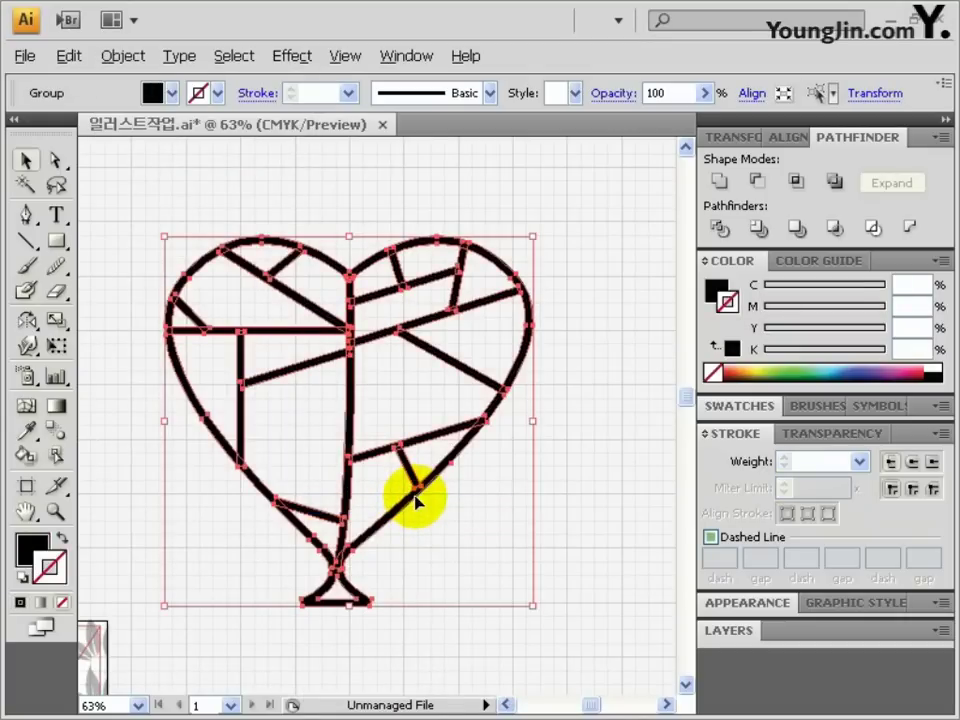
key("ctrl+shift+a")
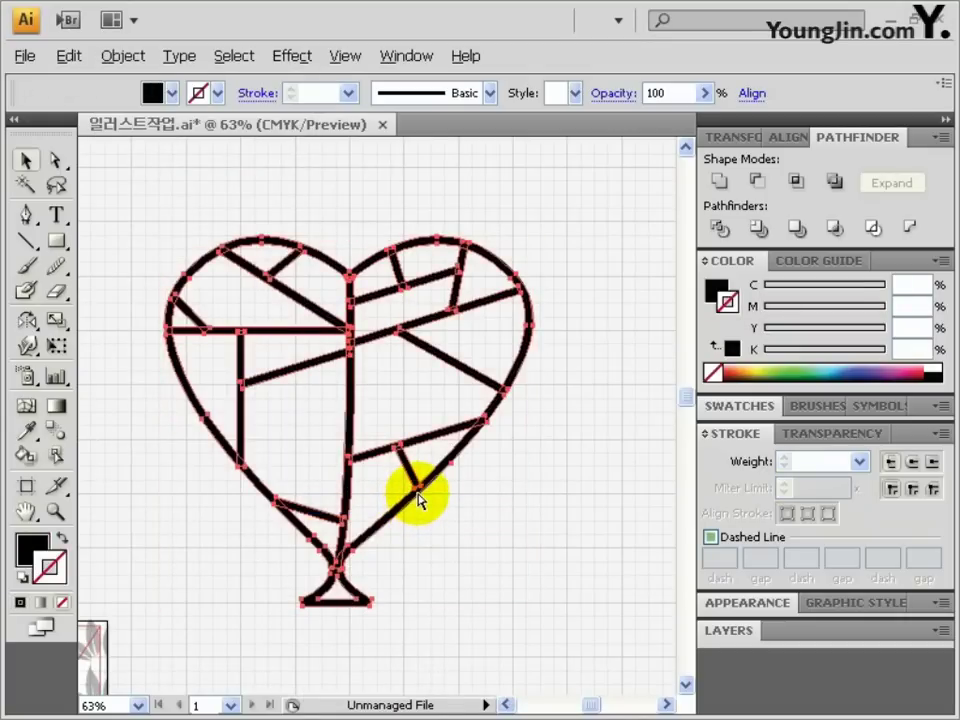
key("ctrl+shift+a")
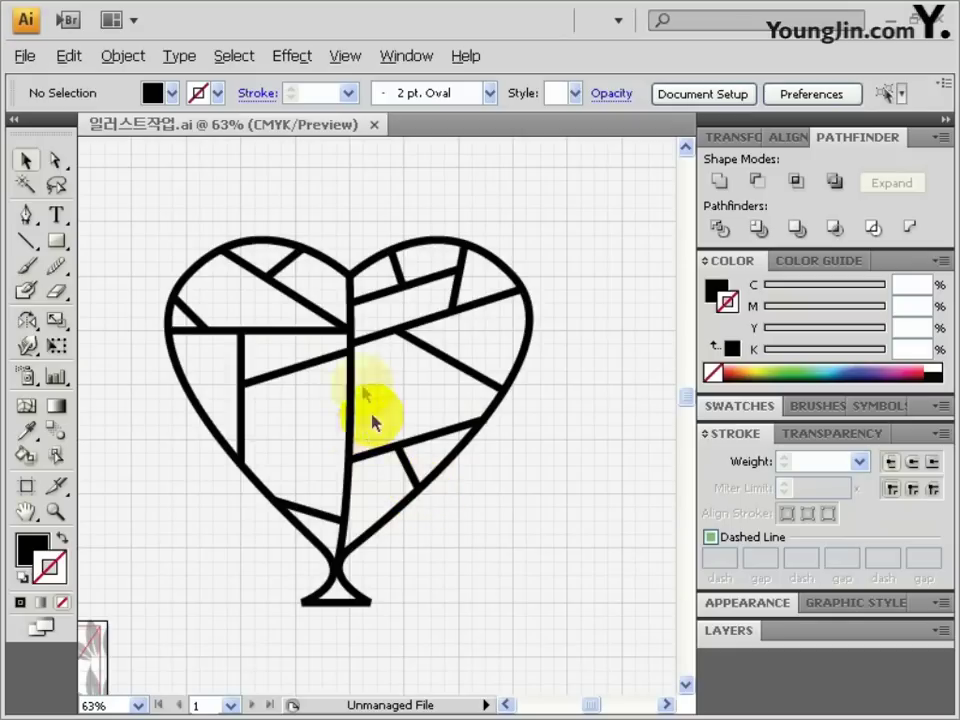
Draw a black upright triangle on an empty area of the grid with the Star tool, reducing the number of points to three
left_click_drag(510, 392, 236, 444)
left_click(57, 243)
left_click_drag(57, 243, 106, 346)
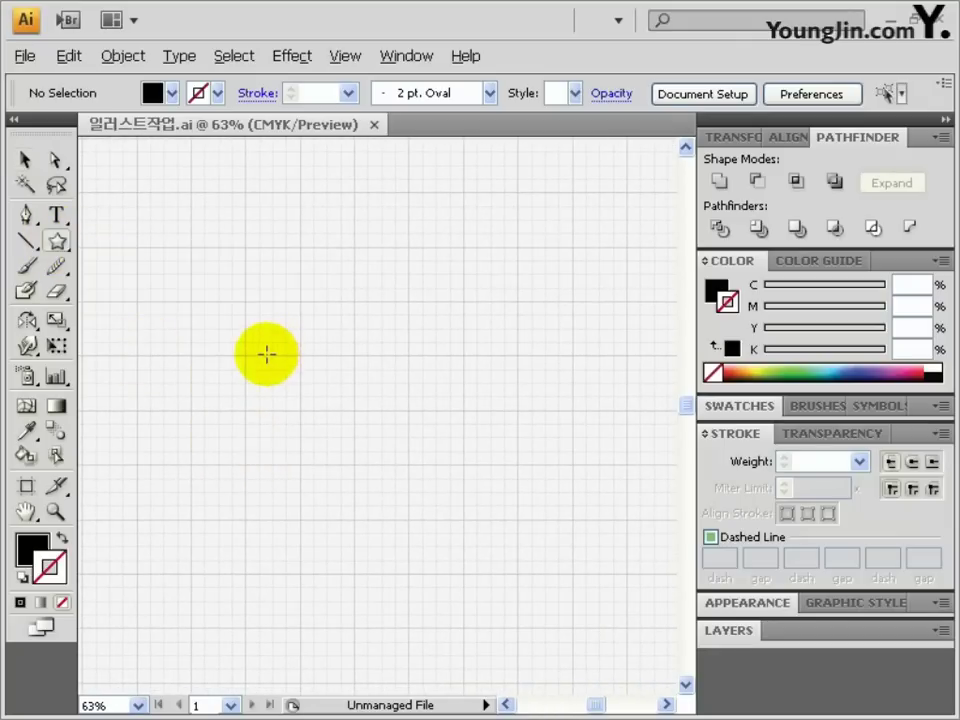
mouse_move(256, 349)
left_mouse_down()
mouse_move(323, 402)
mouse_move(339, 390)
mouse_move(322, 337)
left_mouse_up()
key("Down")
key("Down")
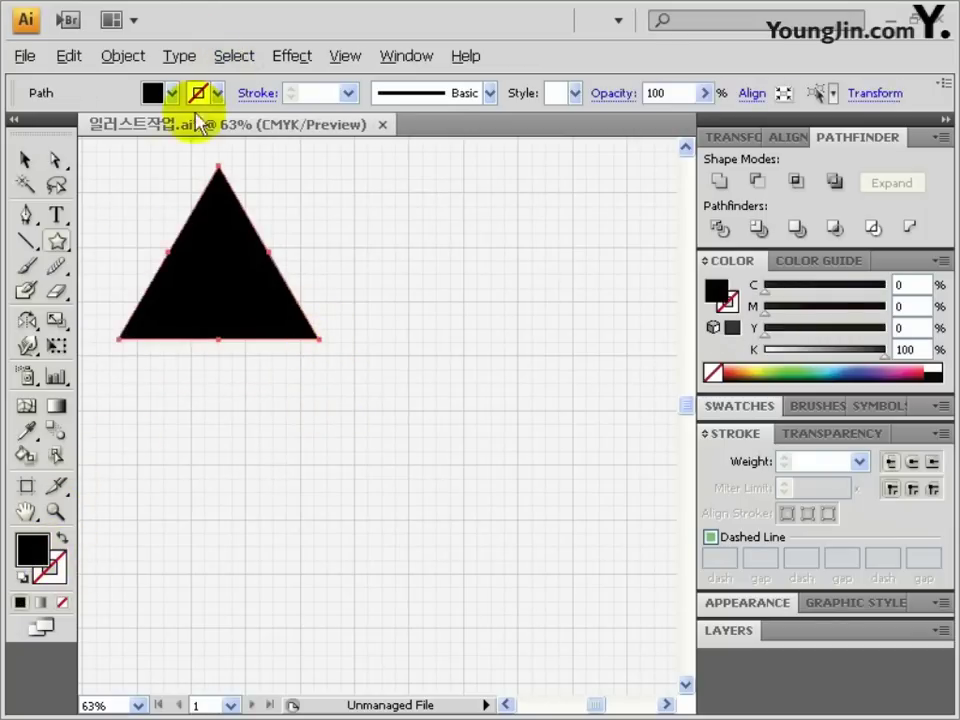
Apply the Round Corners effect to the triangle with a radius of 20
left_click(293, 56)
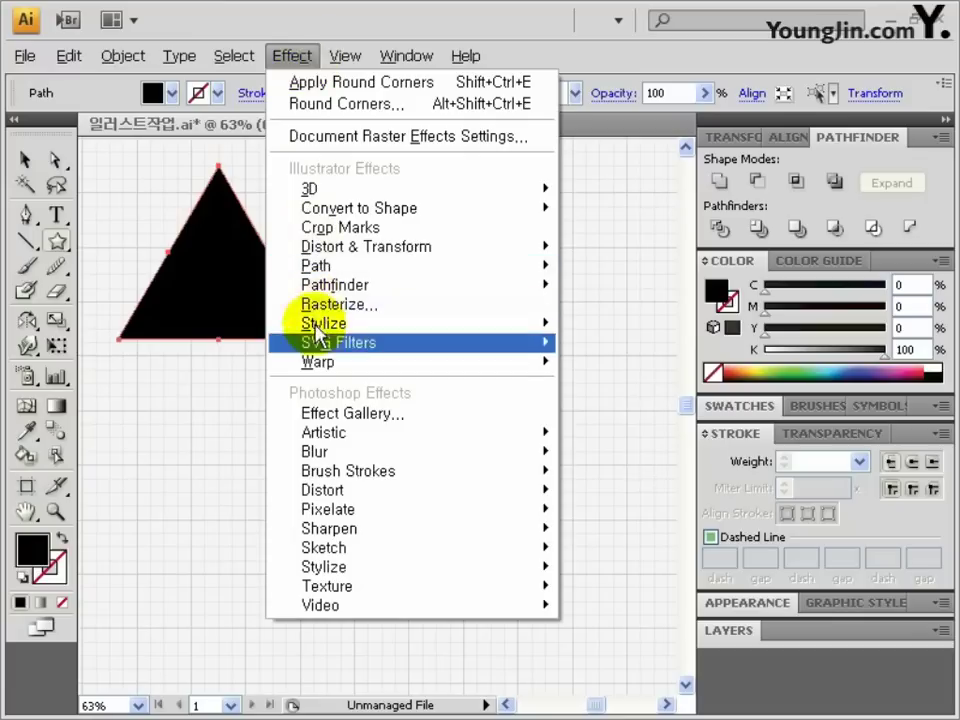
mouse_move(322, 325)
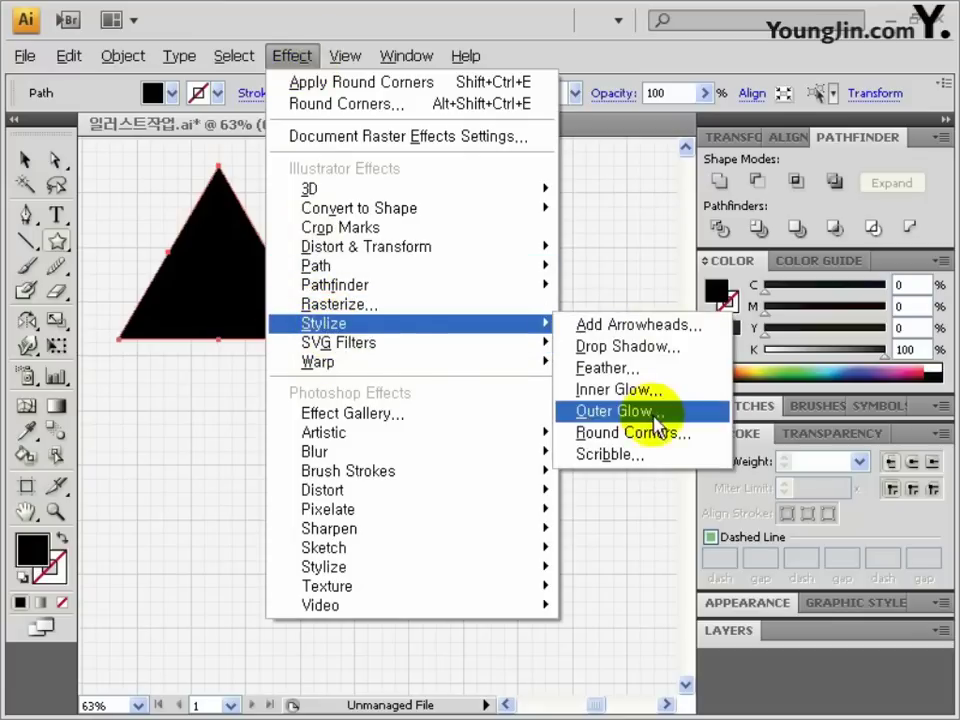
left_click(630, 432)
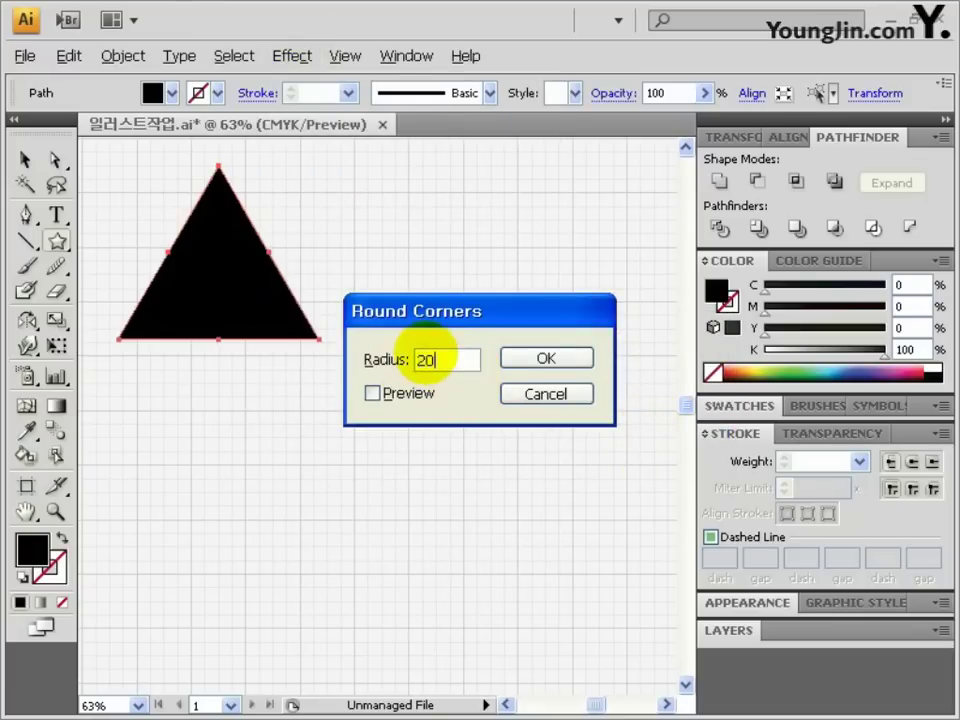
left_click(548, 362)
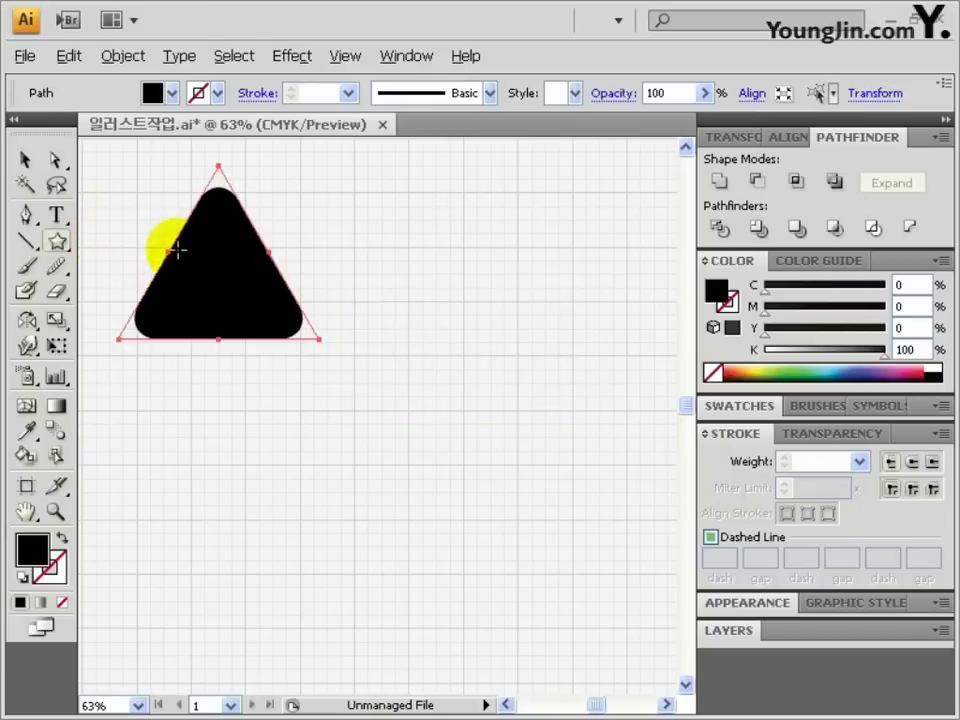
Create a copy of the rounded triangle scaled uniformly to 60% and give it a crimson fill
left_click(57, 320)
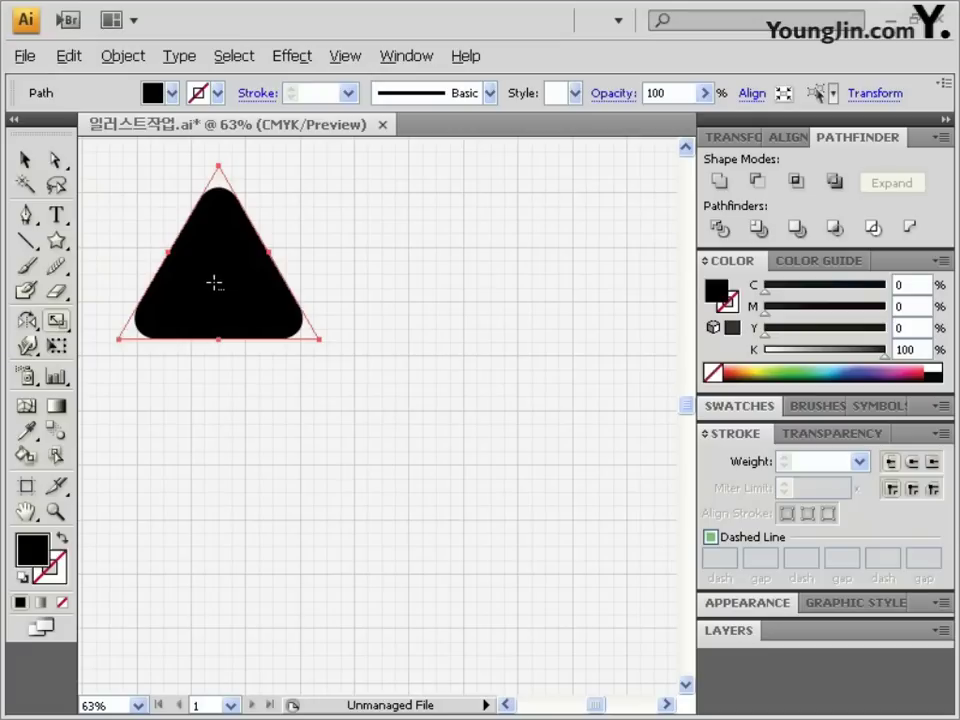
left_click(214, 283, "alt")
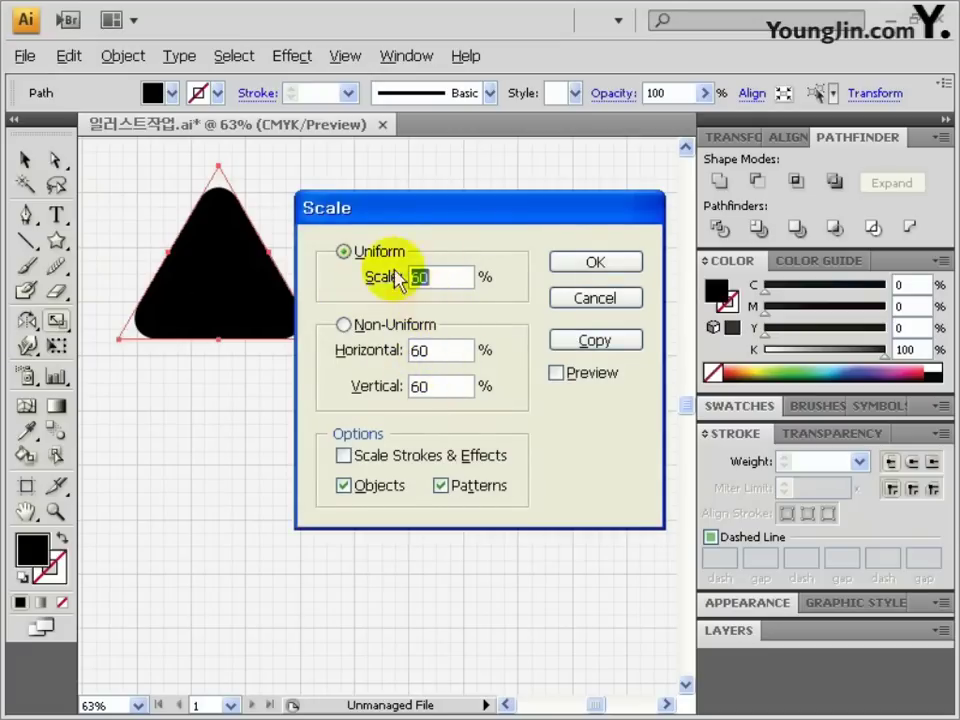
left_click(595, 341)
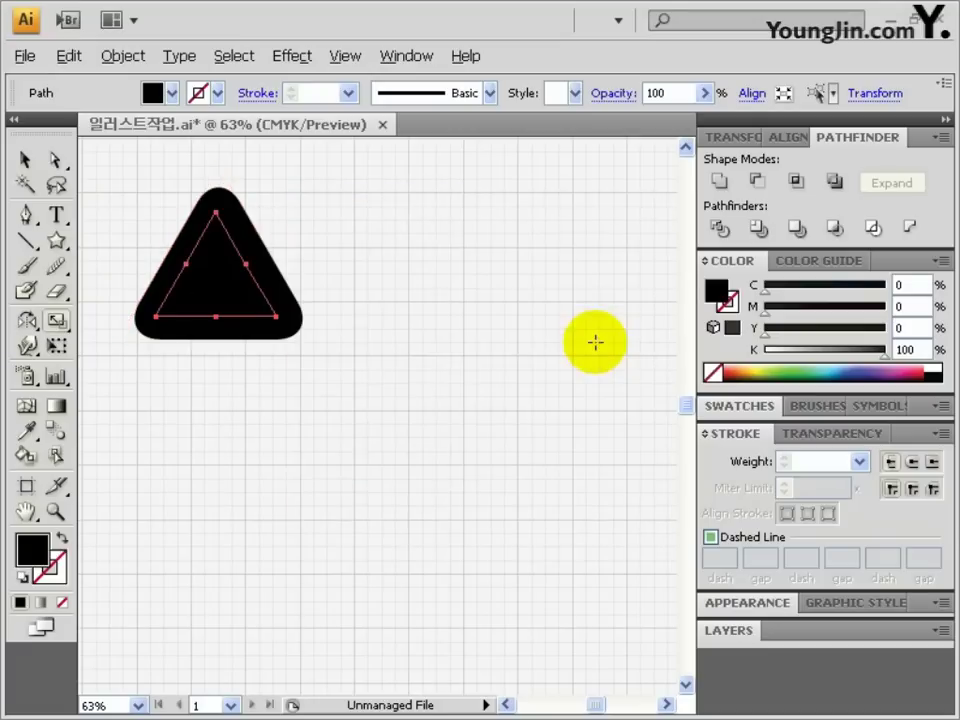
double_click(36, 549)
left_click(390, 319)
left_click(750, 227)
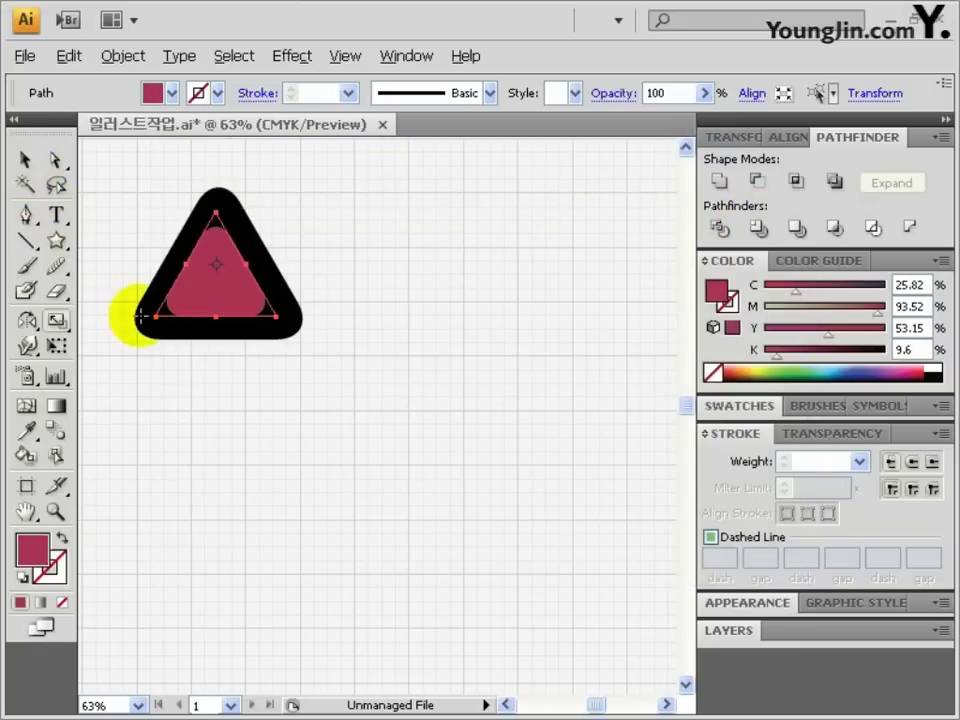
Shift the crimson triangle slightly down and left, and subtract it from the black triangle to leave an off-centre frame
left_click_drag(247, 303, 243, 307)
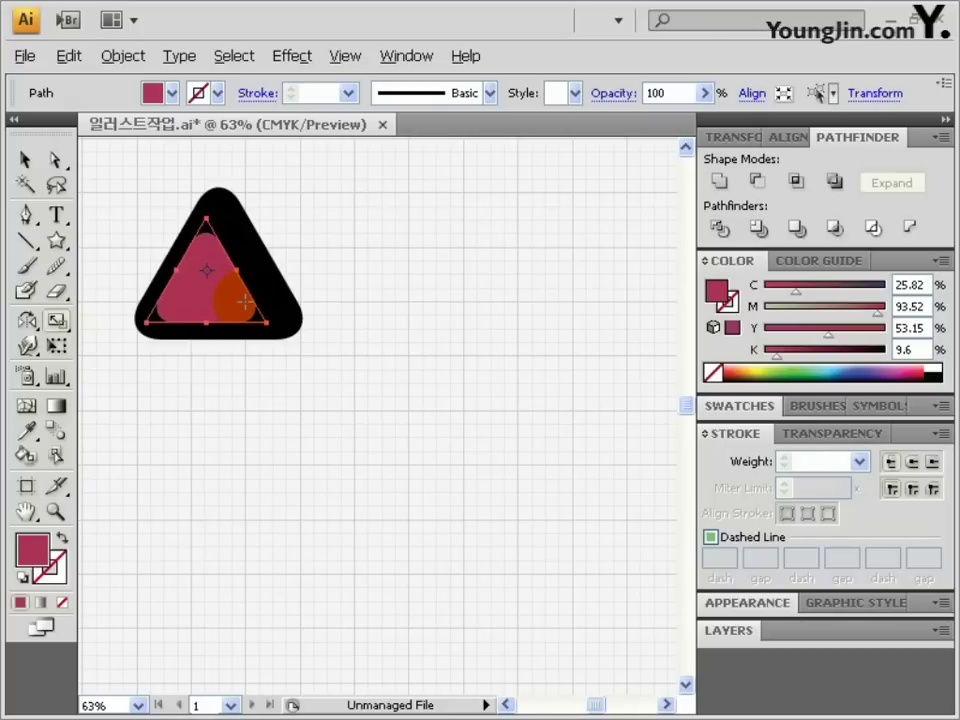
left_click(26, 160)
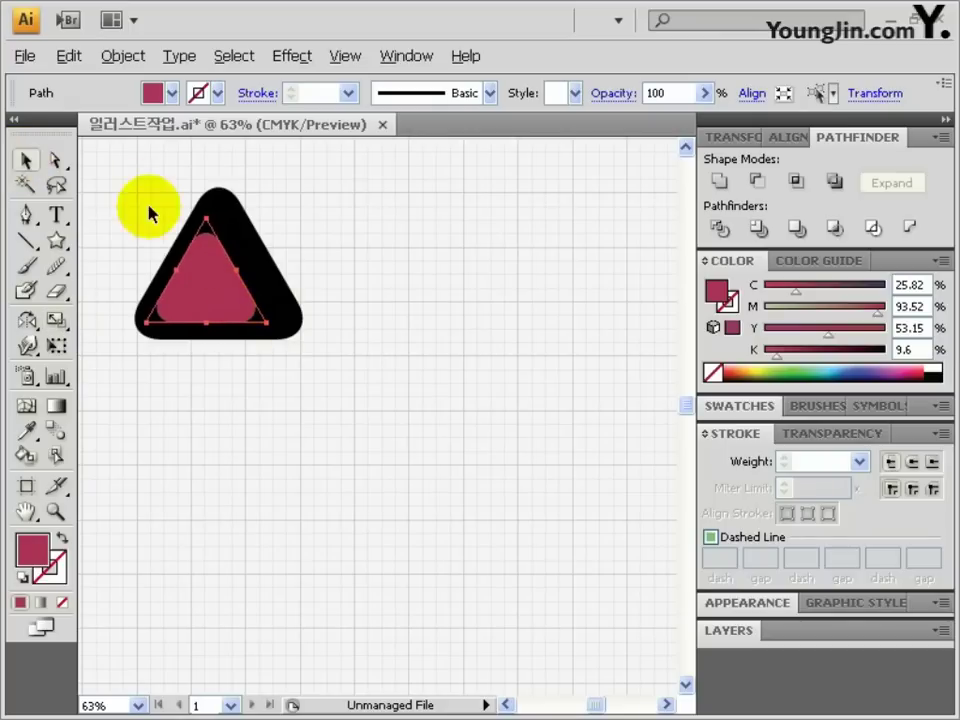
left_click_drag(150, 212, 279, 369)
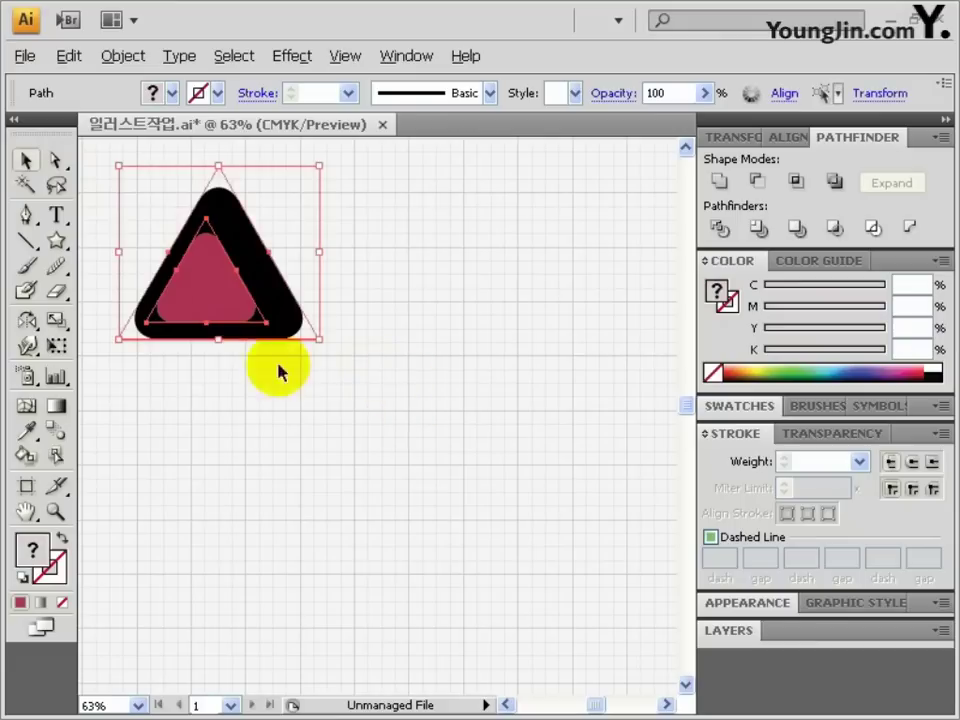
left_click(755, 190)
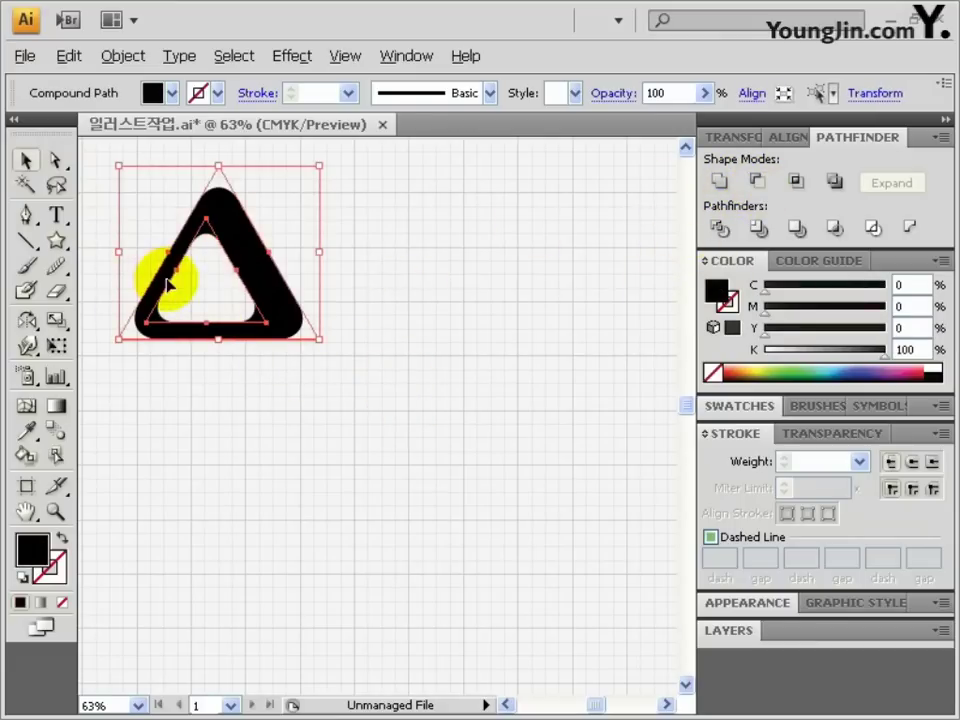
Draw a black curved mound with a pointed notch near its right end along the triangle opening's lower edge, using the Pen tool
left_click_drag(172, 283, 406, 510)
left_click(499, 463, "alt")
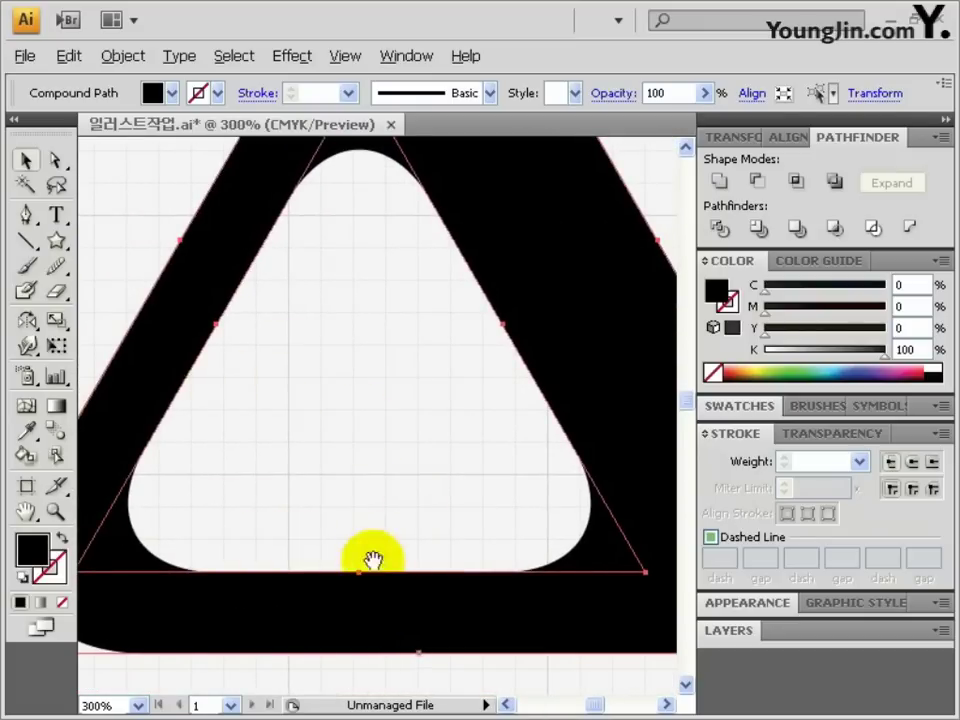
left_click_drag(373, 561, 388, 497)
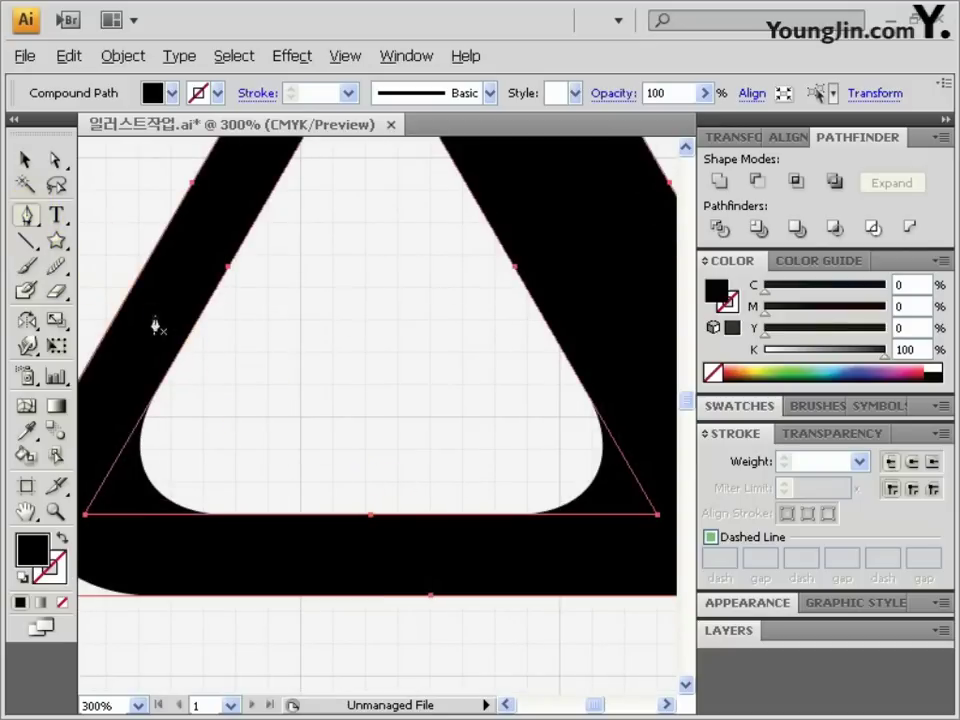
left_click(219, 514)
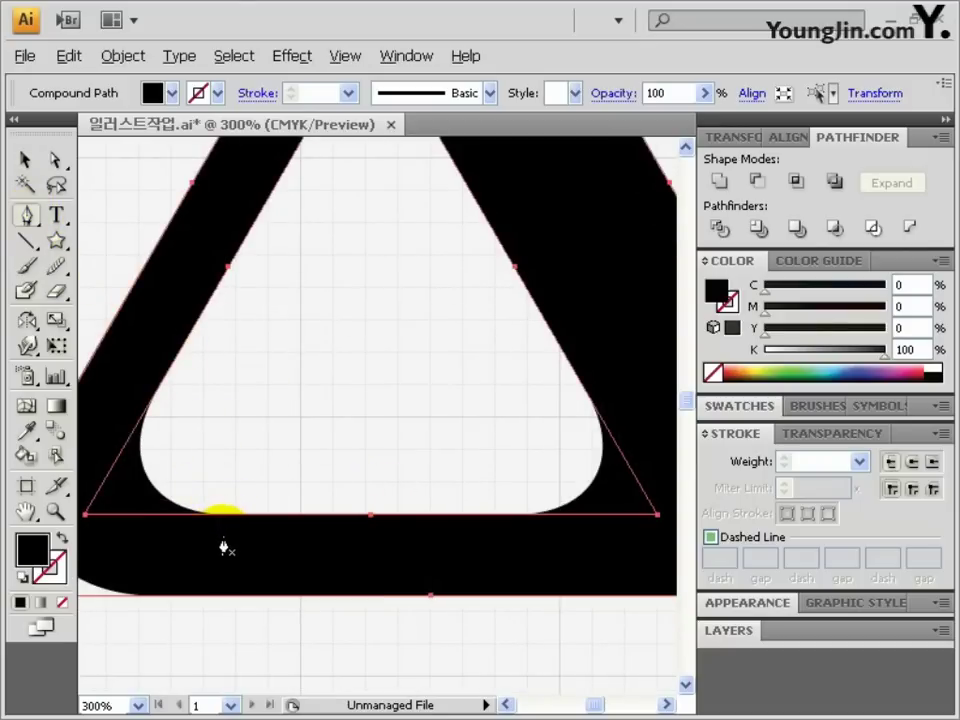
left_click_drag(225, 540, 521, 531)
left_click(530, 532)
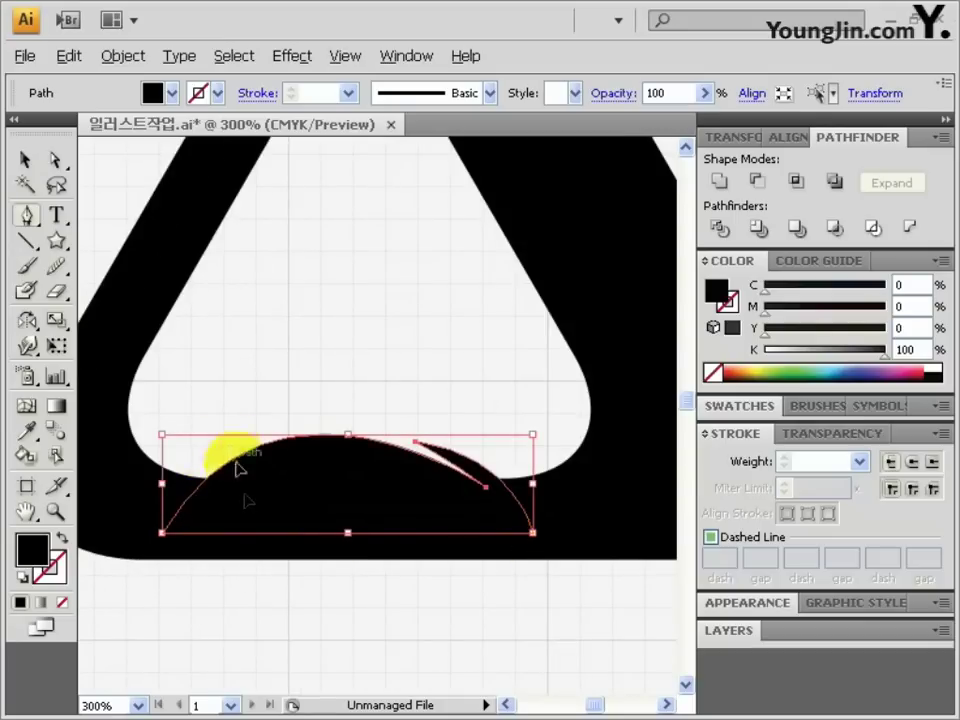
left_click(221, 432, "ctrl")
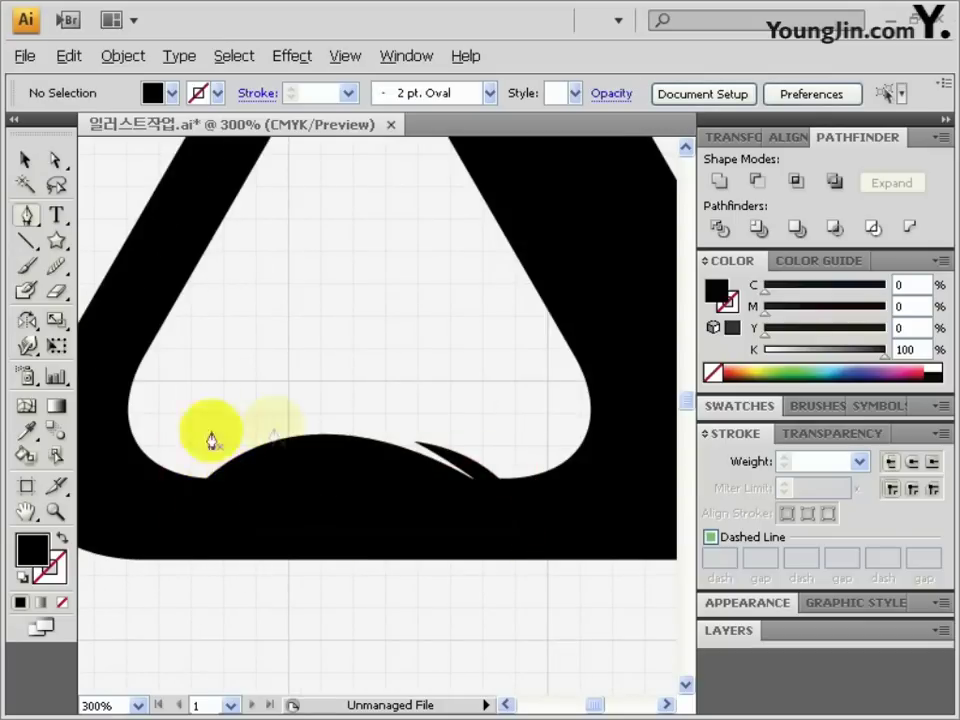
Draw a black leaf-shaped swirl with a short stem at the mound's left side using the Pen tool, and send it backward
left_click(251, 461)
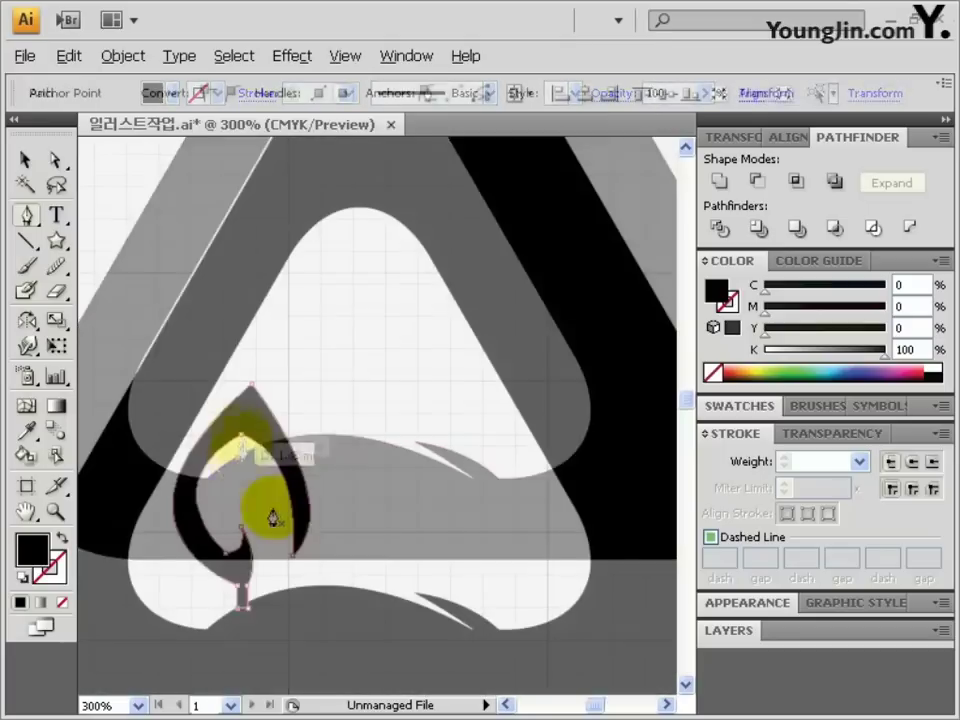
left_click(244, 600)
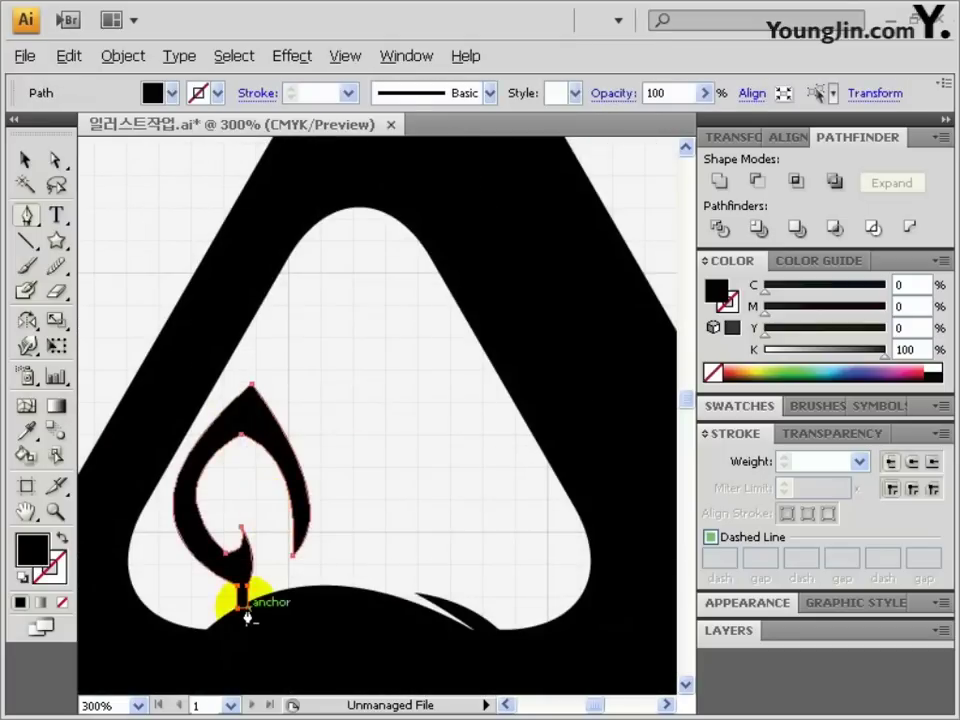
right_click(234, 558)
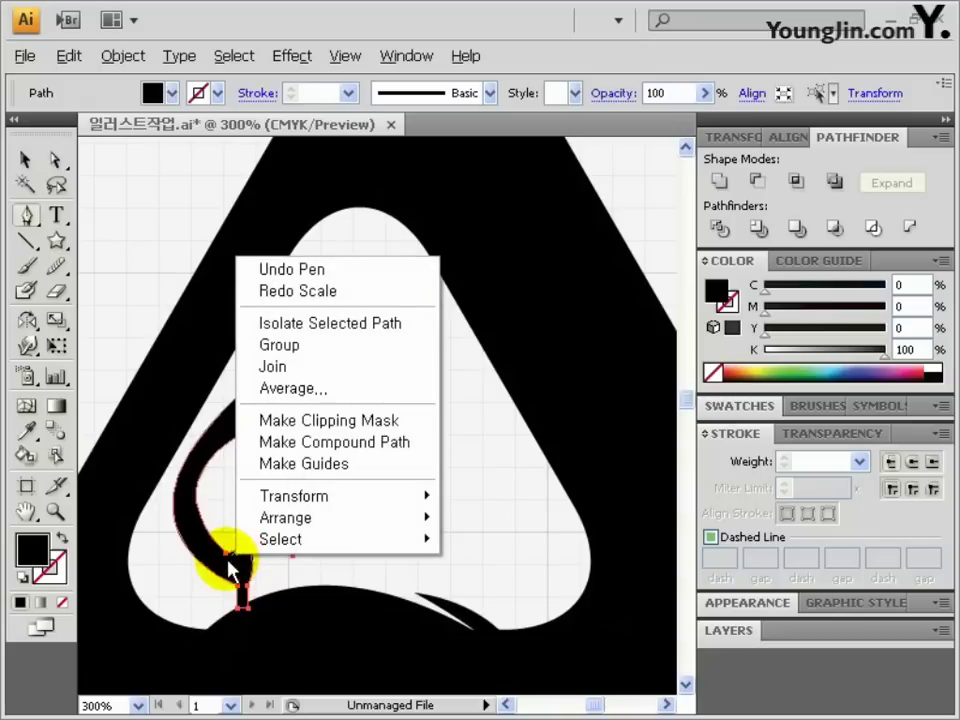
mouse_move(295, 518)
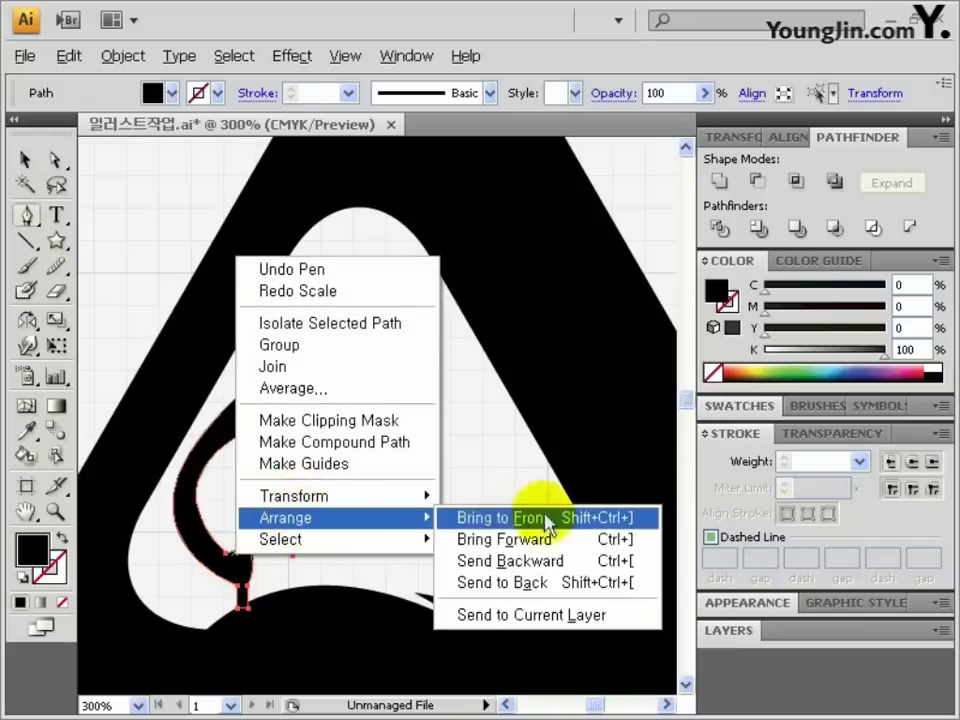
left_click(538, 568)
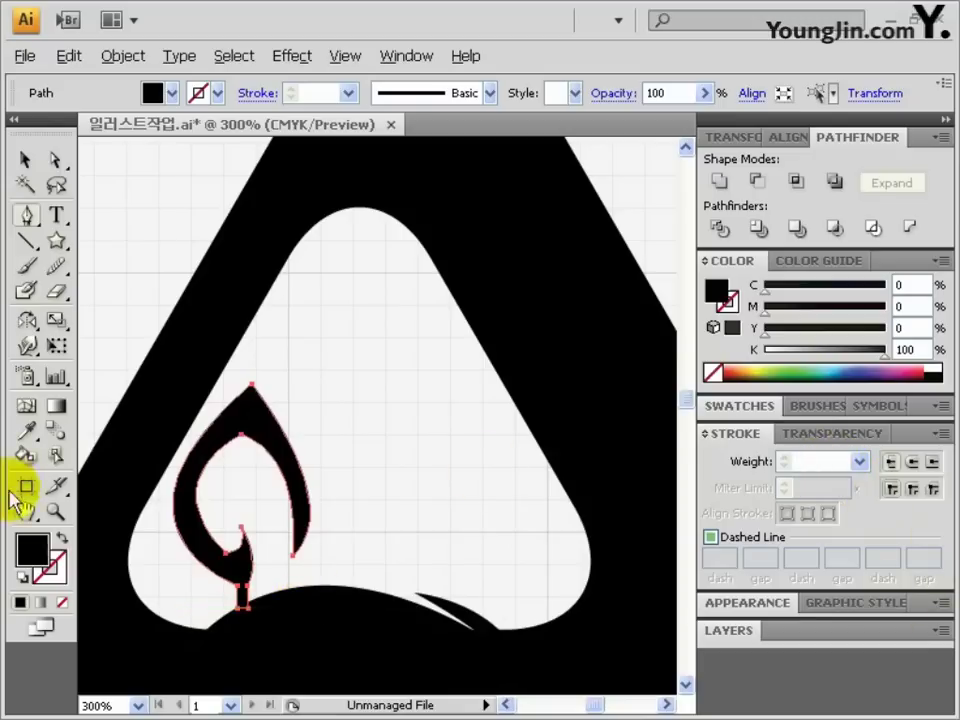
Give the swirl leaf a white 8 pt stroke aligned to the outside of its path
double_click(34, 548)
left_click_drag(182, 221, 176, 224)
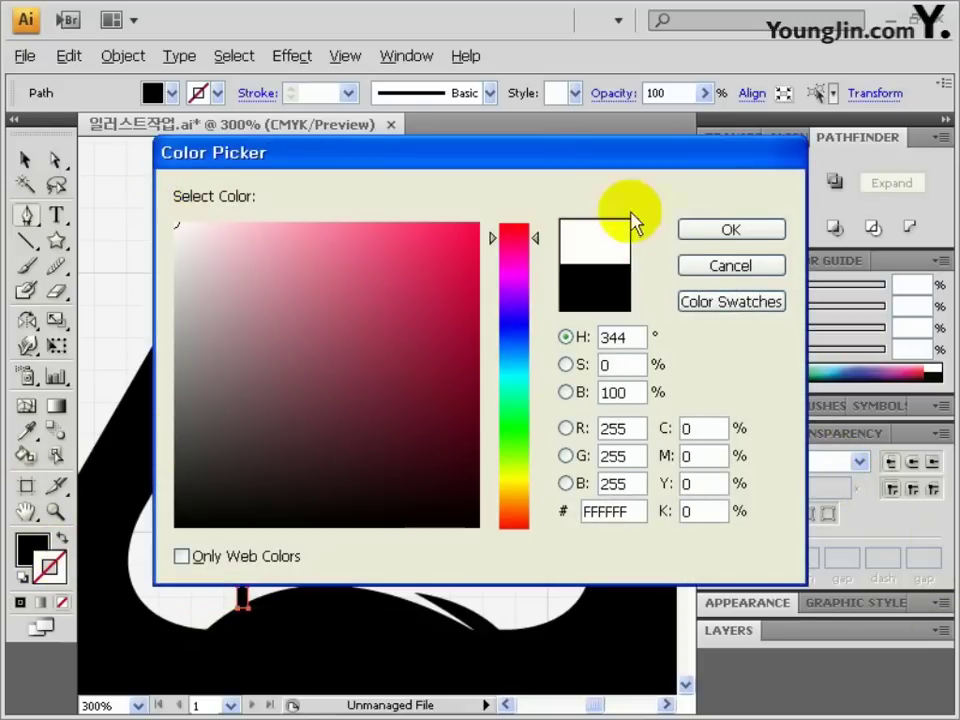
key("Escape")
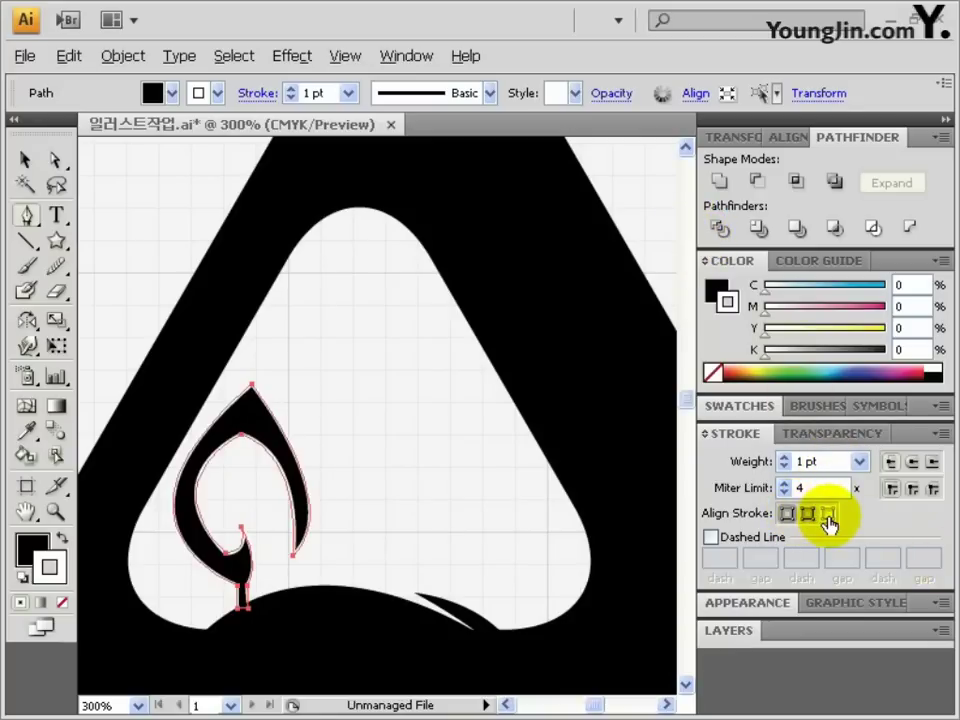
left_click(828, 516)
left_click(728, 465)
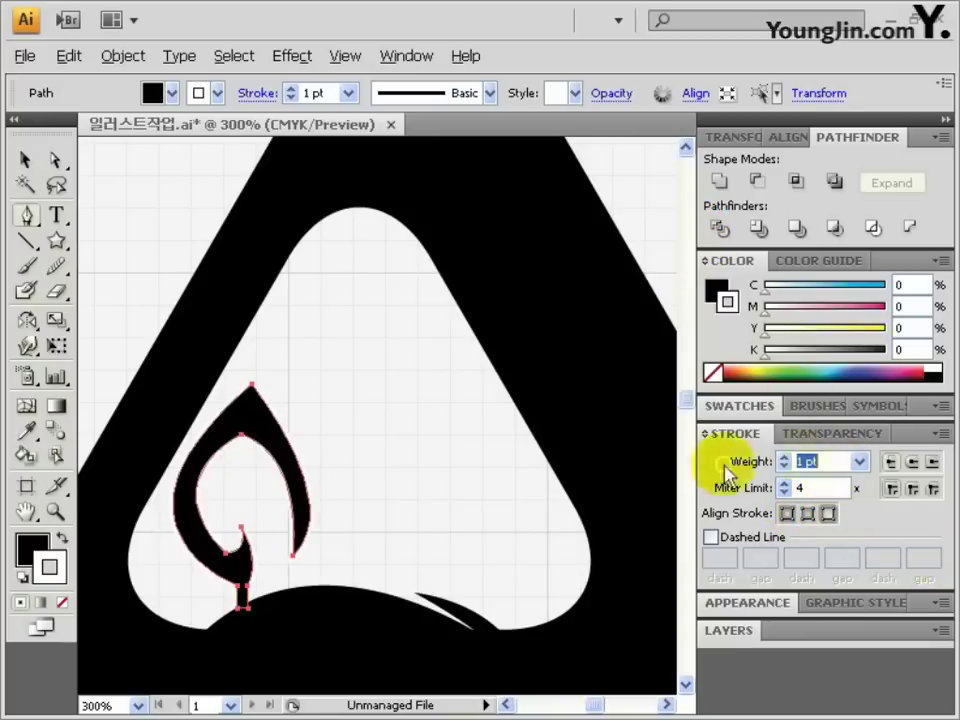
type("8")
key("Return")
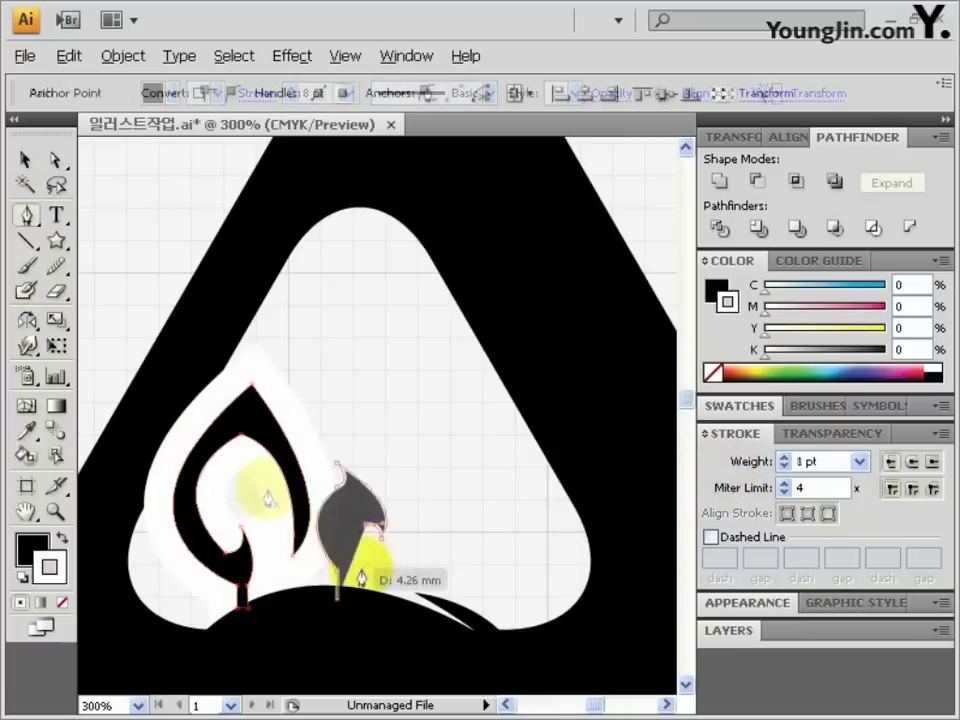
Draw a small black leaf with a curled tip and short stem on the mound beside the swirl, with no stroke
left_click_drag(364, 566, 285, 574)
left_click(350, 578)
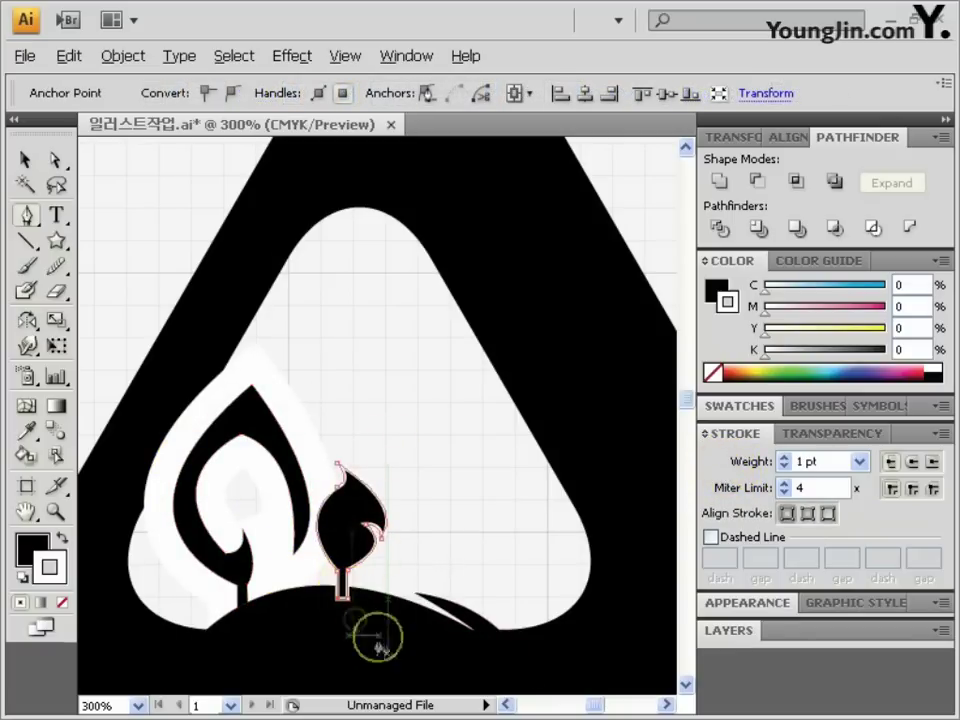
left_click(49, 567)
left_click(62, 602)
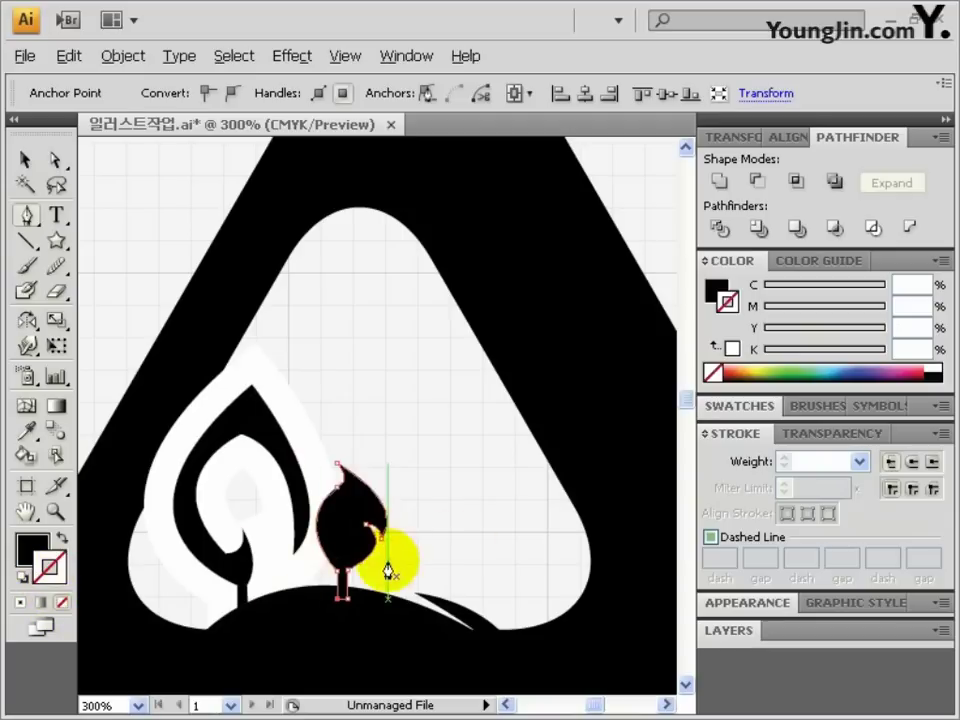
Fill the swirl leaf, triangle frame and mound with blue: C 80, M 40, Y 0, K 0
left_click(25, 160)
left_click(280, 440)
left_click(222, 345, "shift")
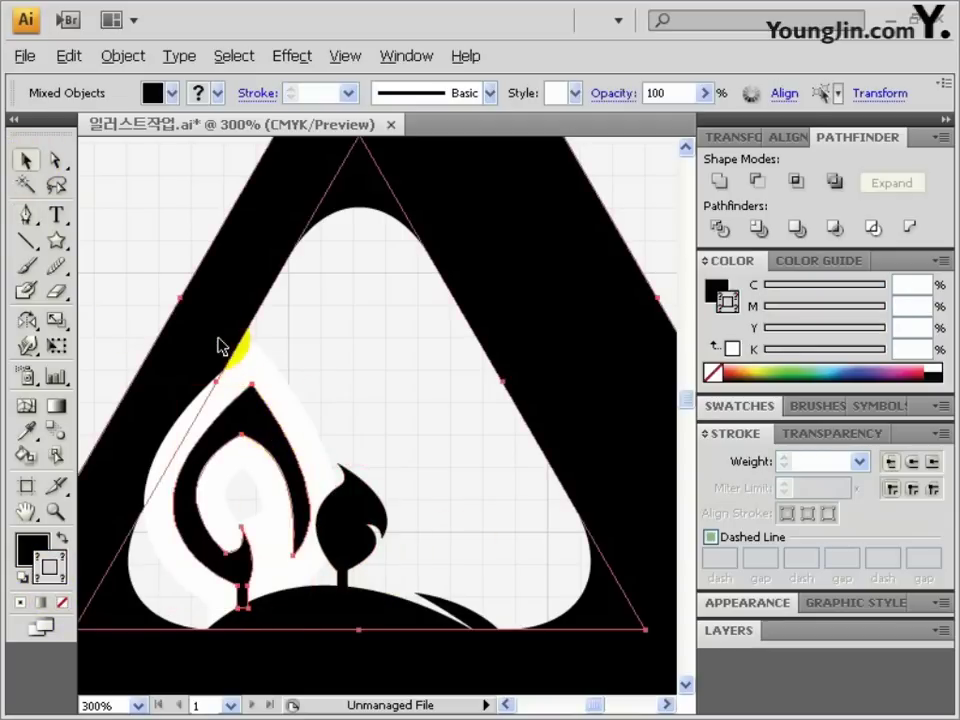
scroll(332, 392, "down", 3)
left_click(317, 529, "shift")
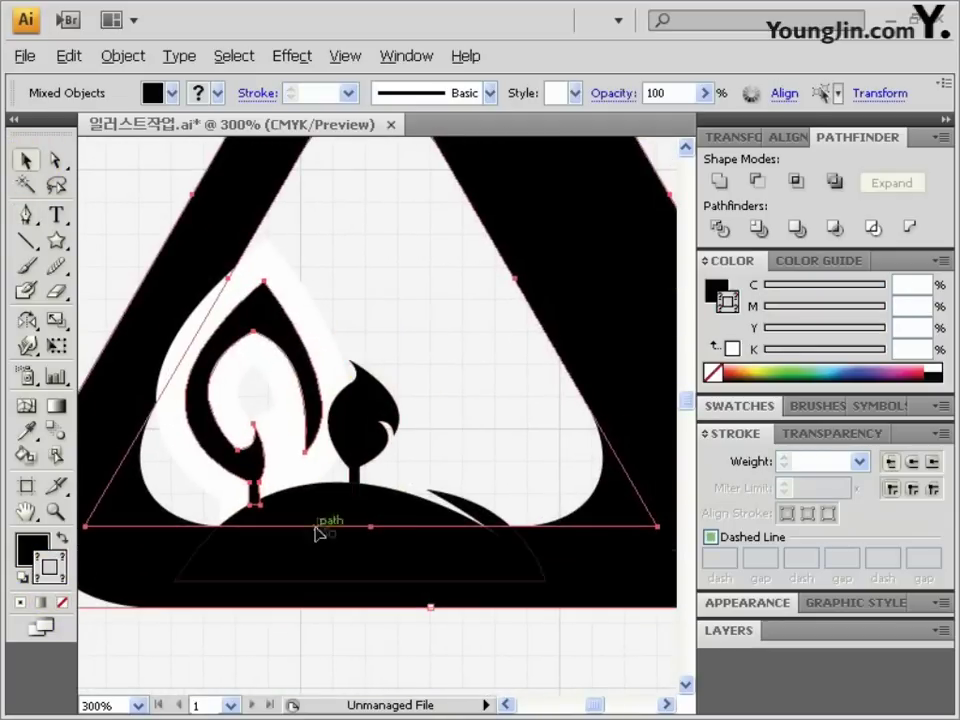
key("ctrl+minus")
key("ctrl+minus")
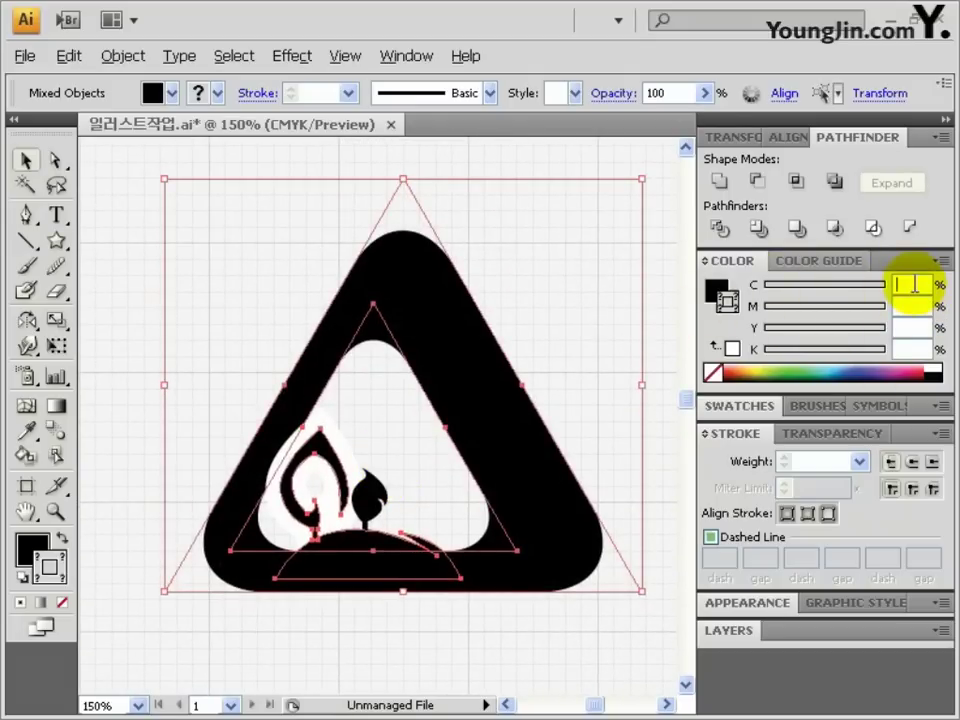
key("Tab")
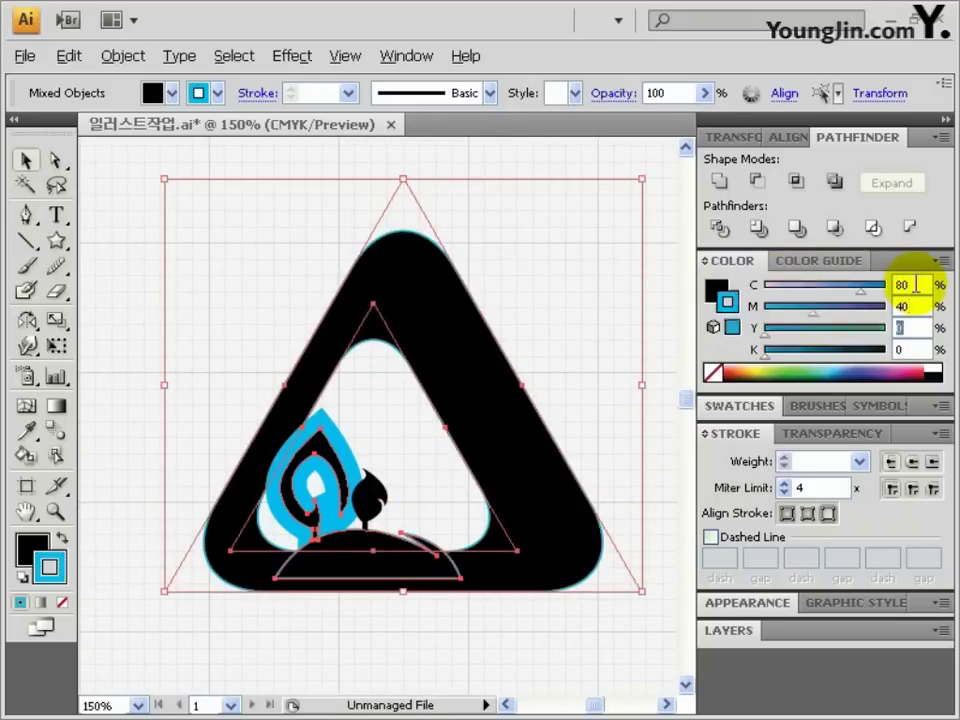
left_click(57, 542)
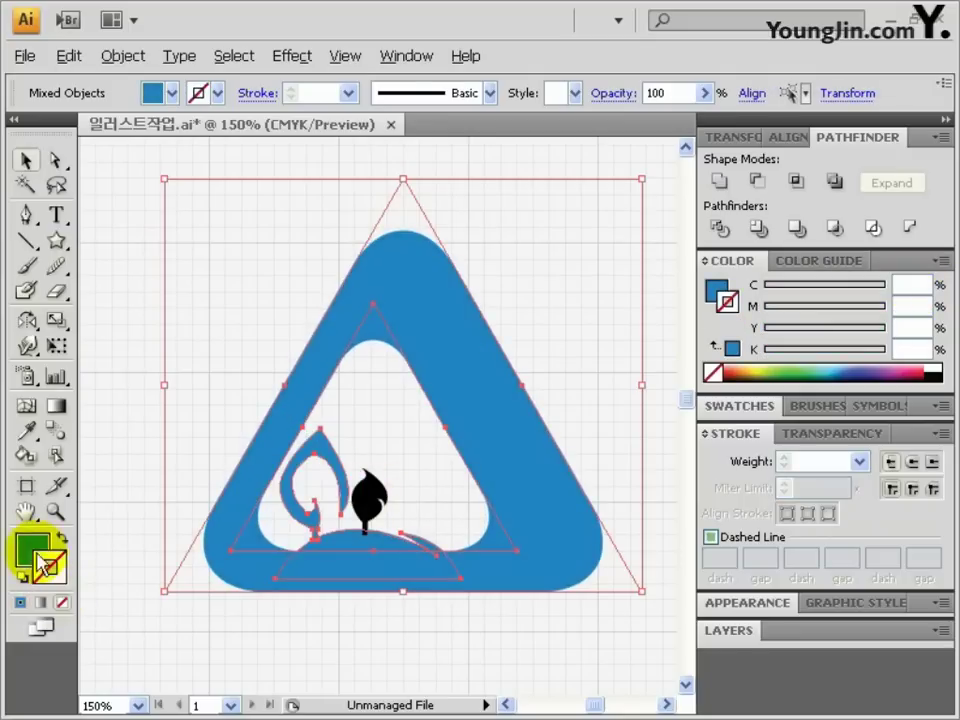
Fill the small leaf with green: C 80, M 0, Y 100, K 0
left_click(369, 500)
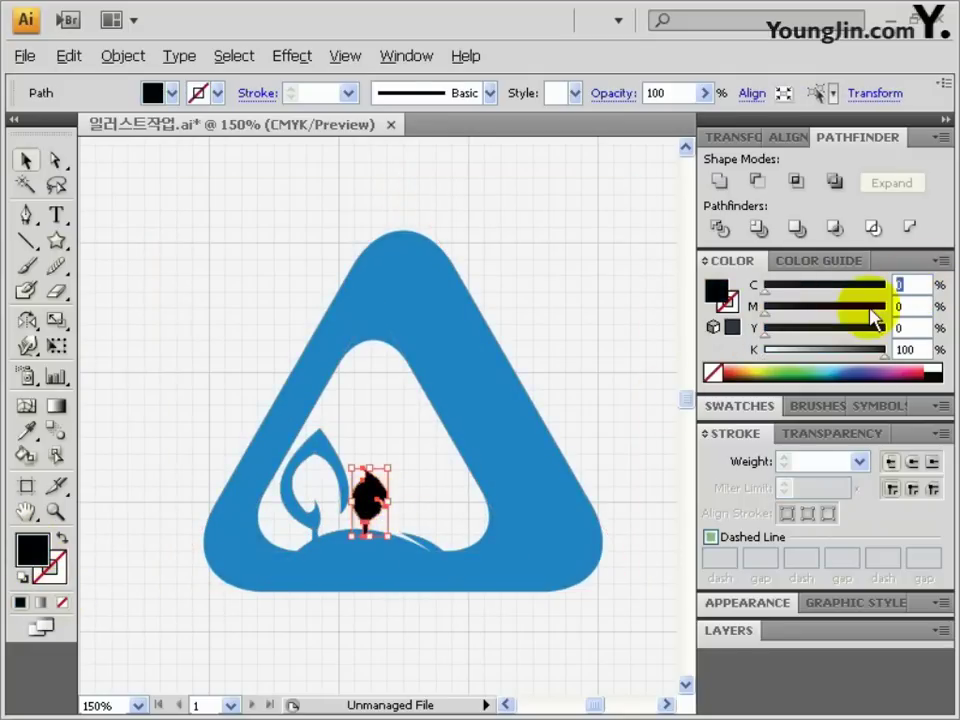
key("Tab")
key("Tab")
type("100")
key("Tab")
type("0")
key("Return")
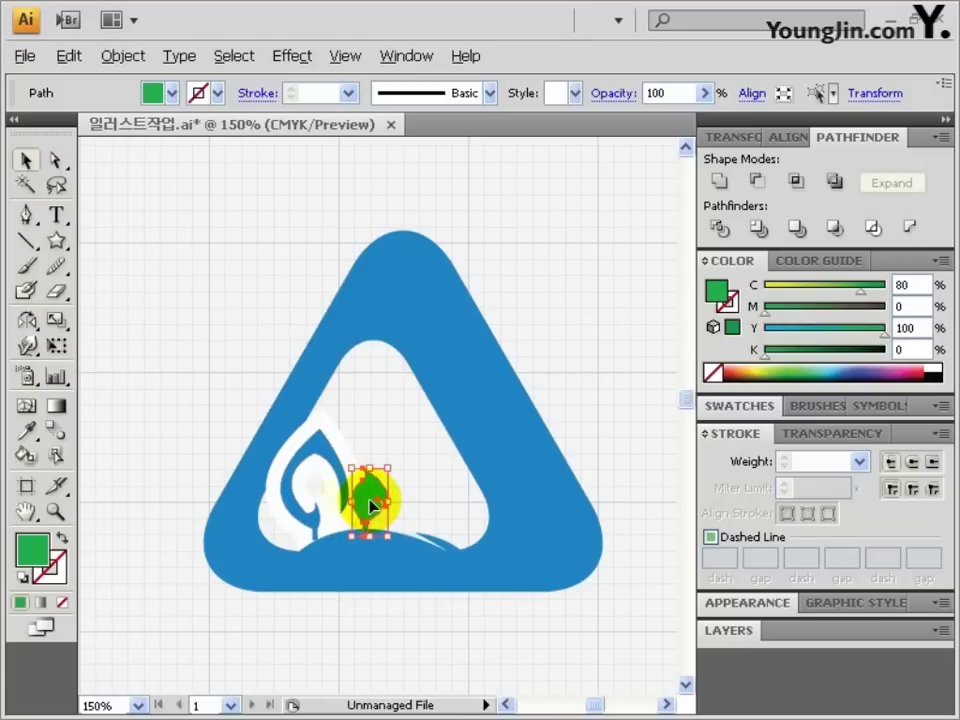
Convert the swirl leaf's white stroke into an outlined shape with Outline Stroke
left_click(306, 454)
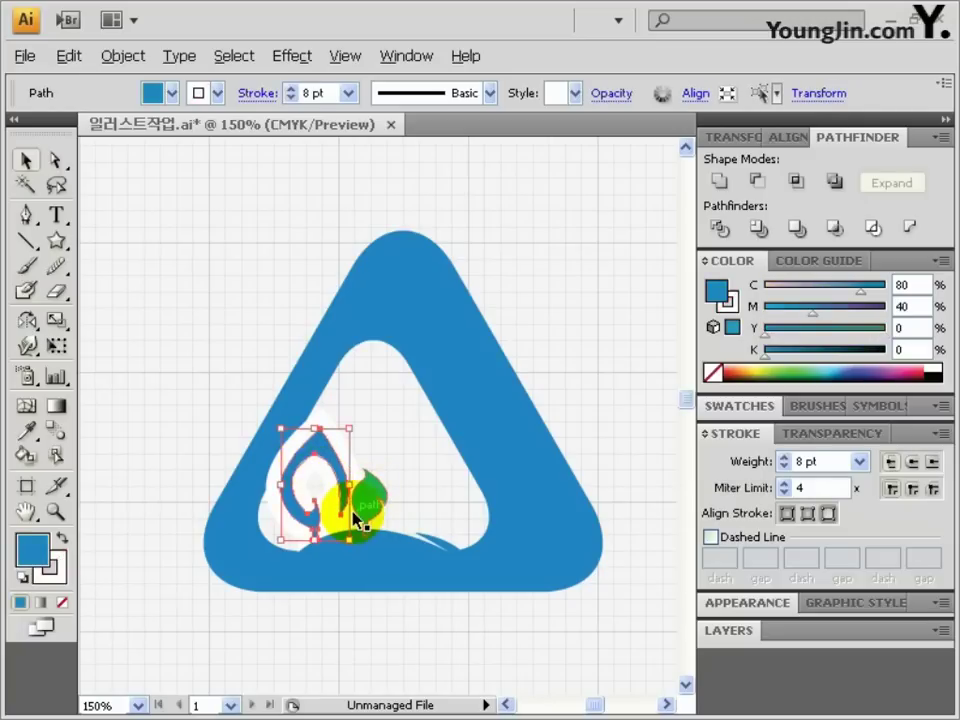
left_click(123, 56)
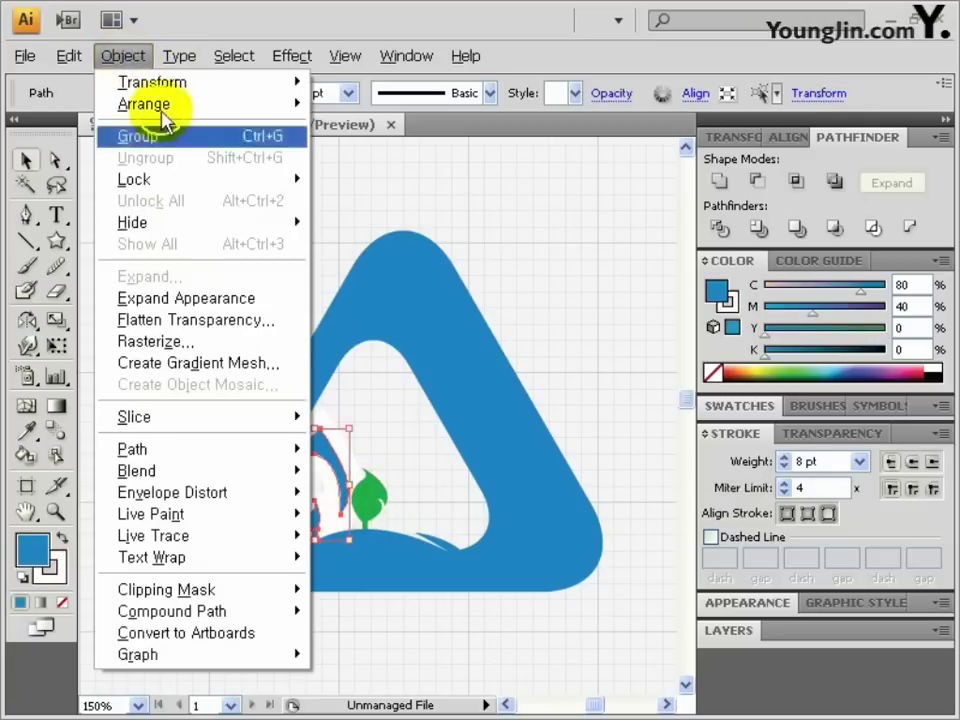
mouse_move(240, 450)
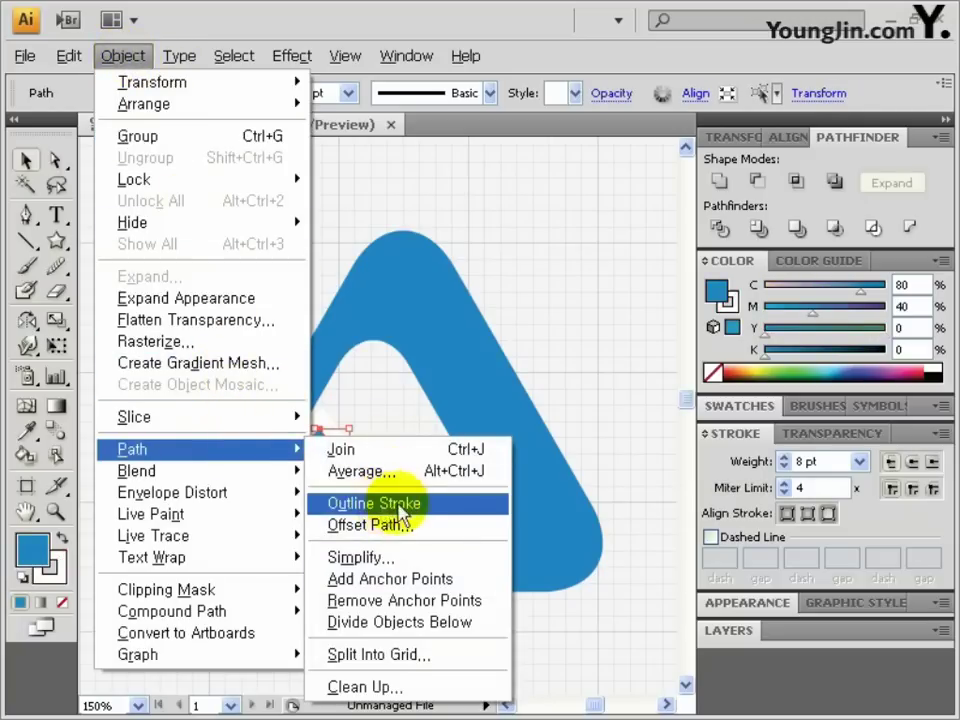
left_click(379, 507)
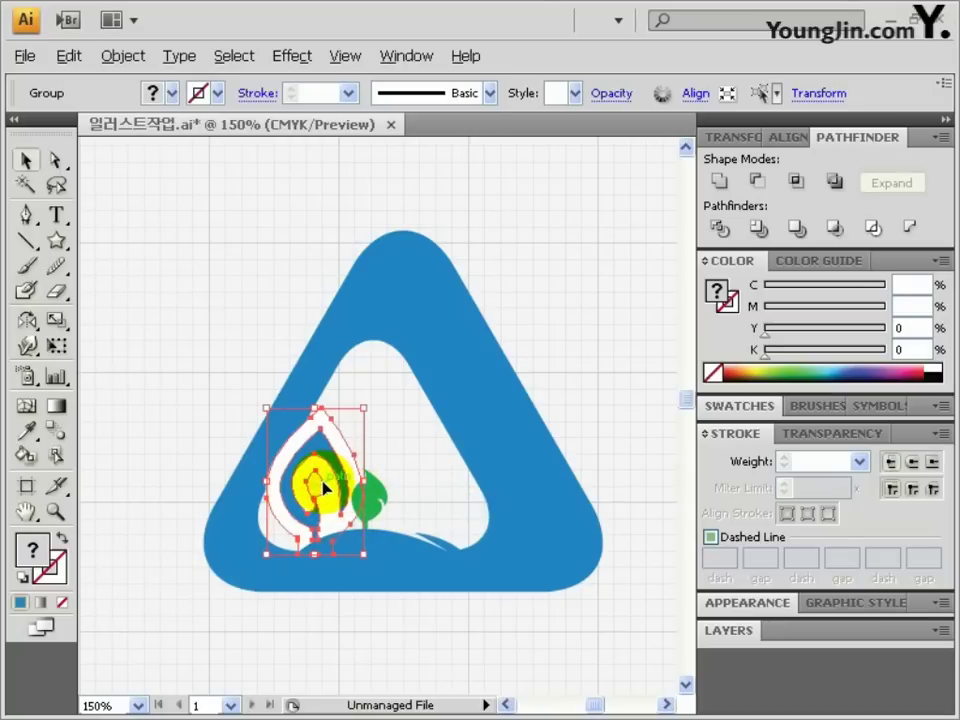
Subtract the outlined white shape from the blue triangle frame and expand the result
left_click(55, 163)
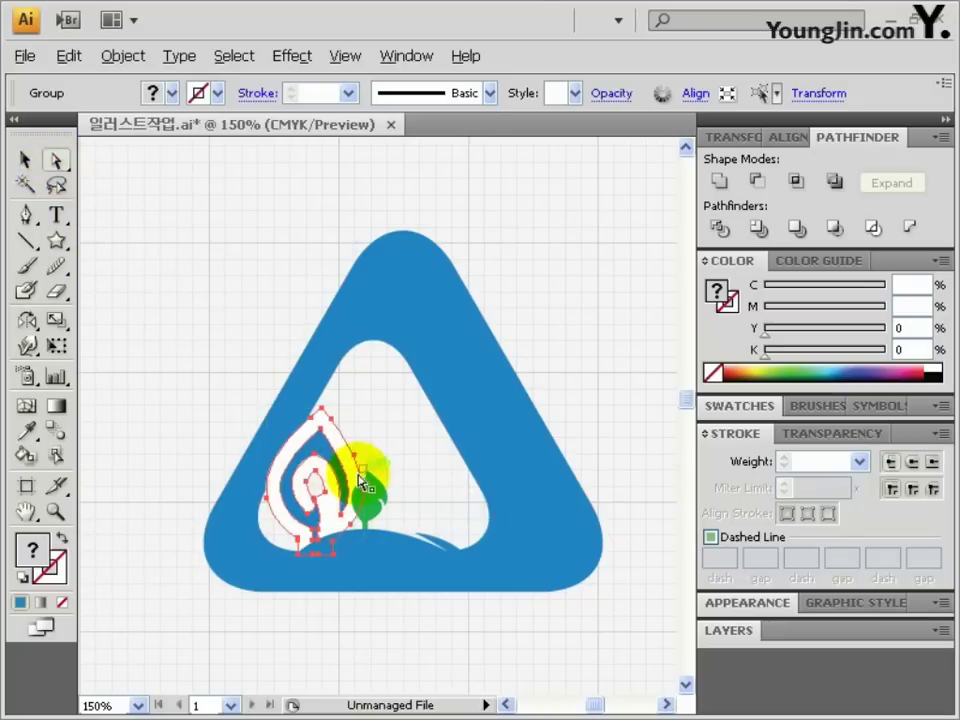
left_click(285, 435)
left_click(295, 450)
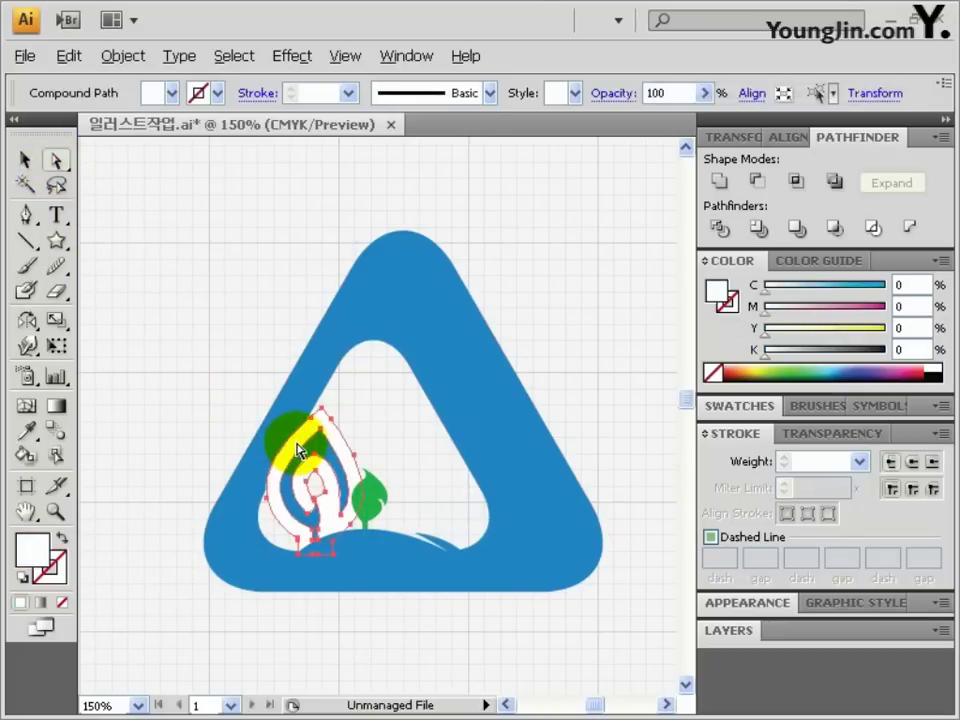
left_click(313, 370, "shift")
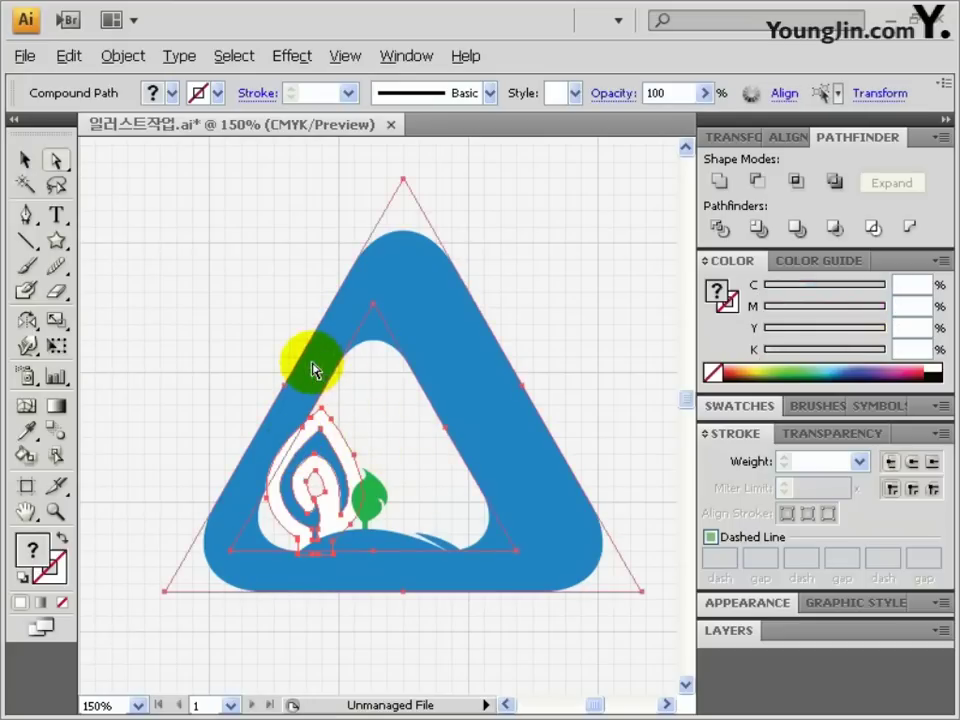
left_click(755, 183, "alt")
left_click(880, 186)
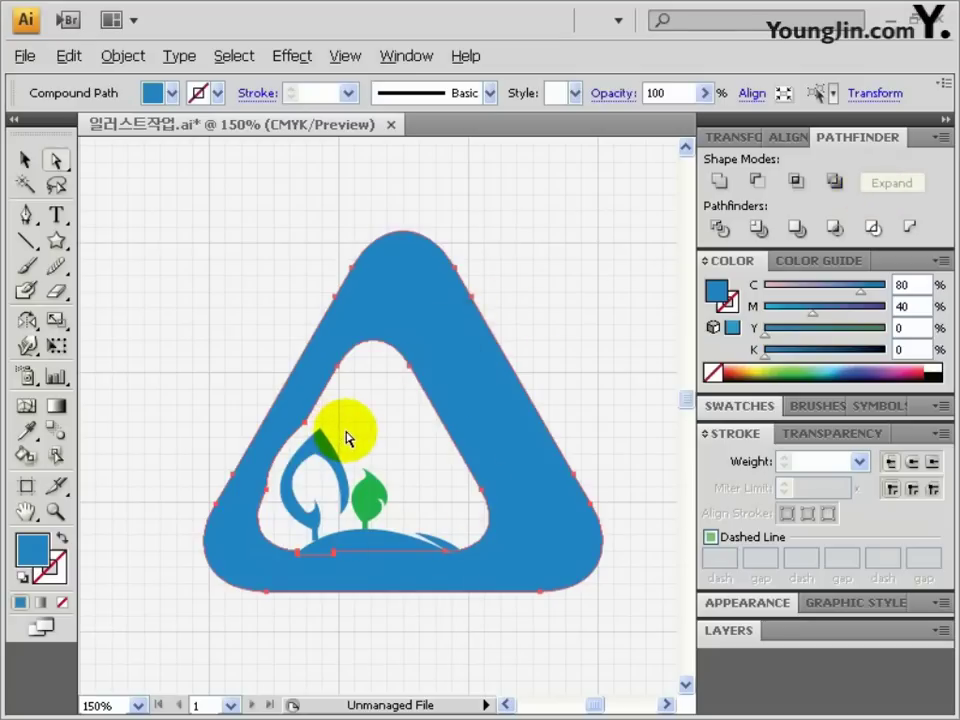
Add the bold text "아름다운 강산" beside the triangle emblem, with "강산" in larger letters
left_click(562, 510)
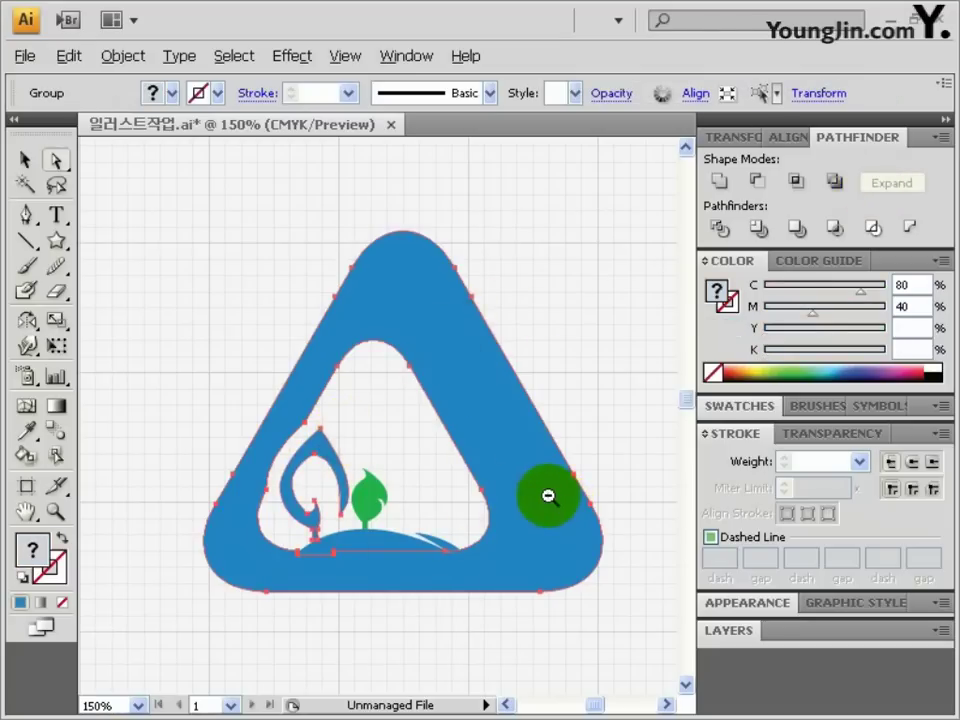
left_click(548, 497, "ctrl+alt")
left_click_drag(240, 354, 349, 422)
left_click(380, 425, "ctrl+alt")
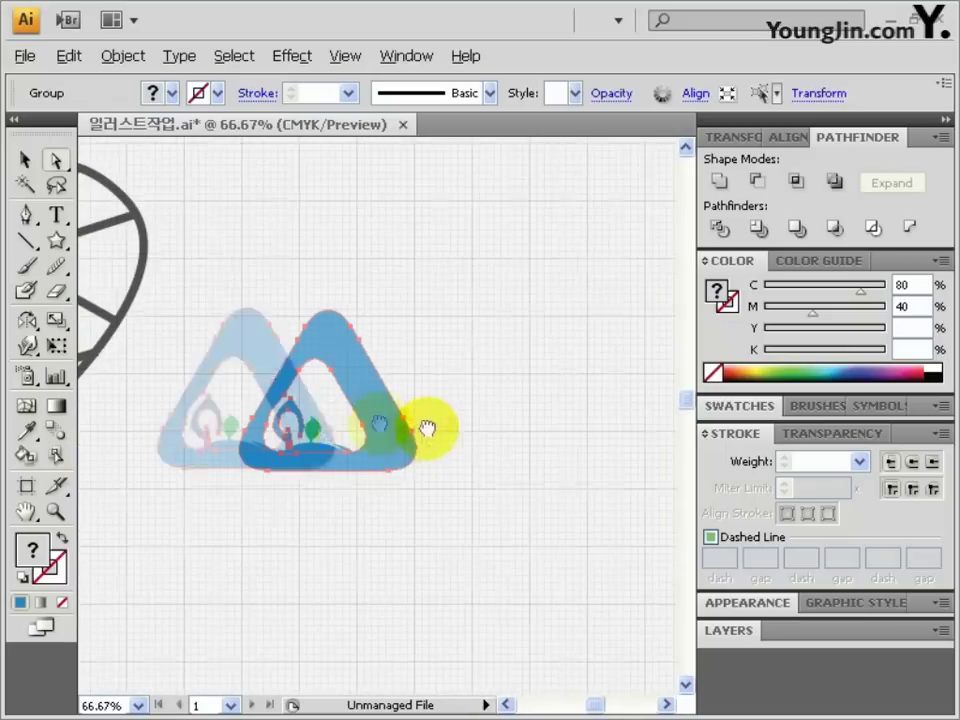
left_click_drag(427, 428, 245, 378)
left_click(56, 214)
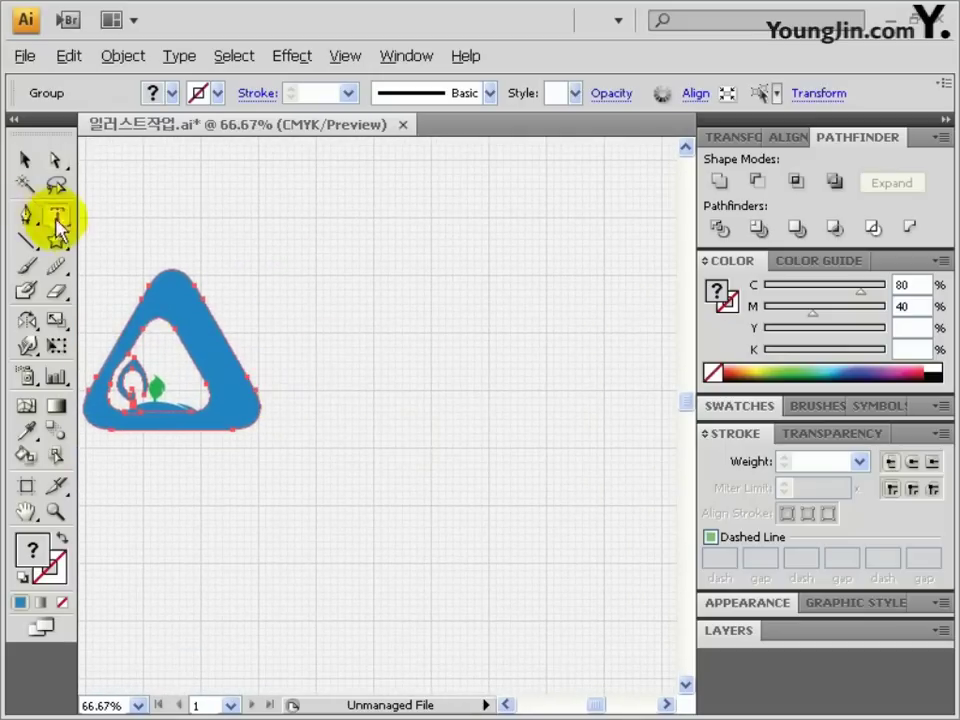
left_click(282, 358, "ctrl")
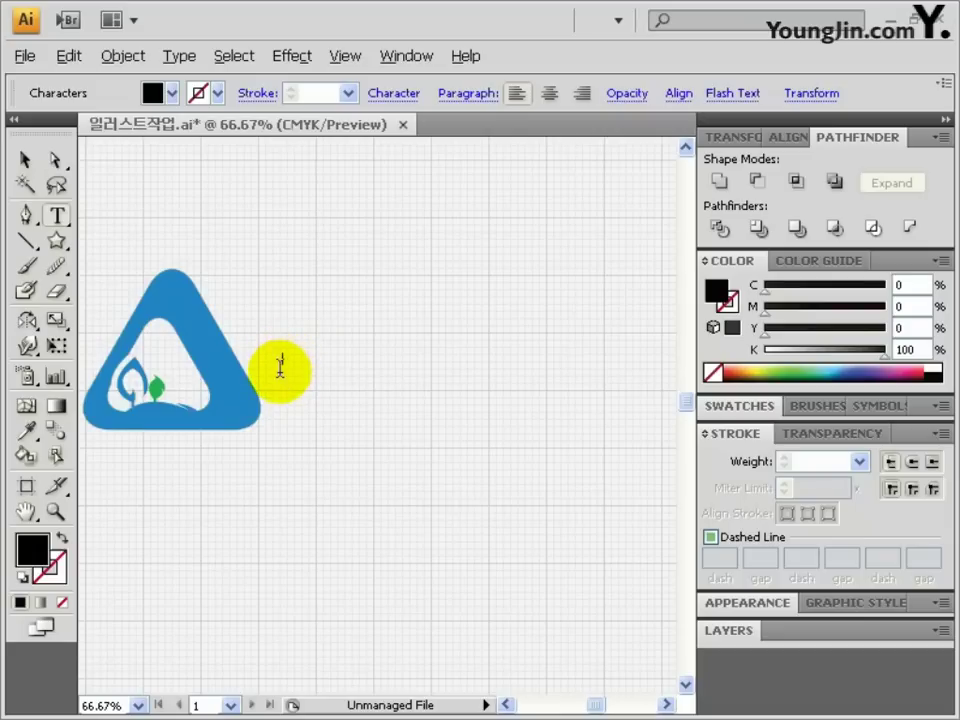
left_click(282, 360)
type("아름다운 강산")
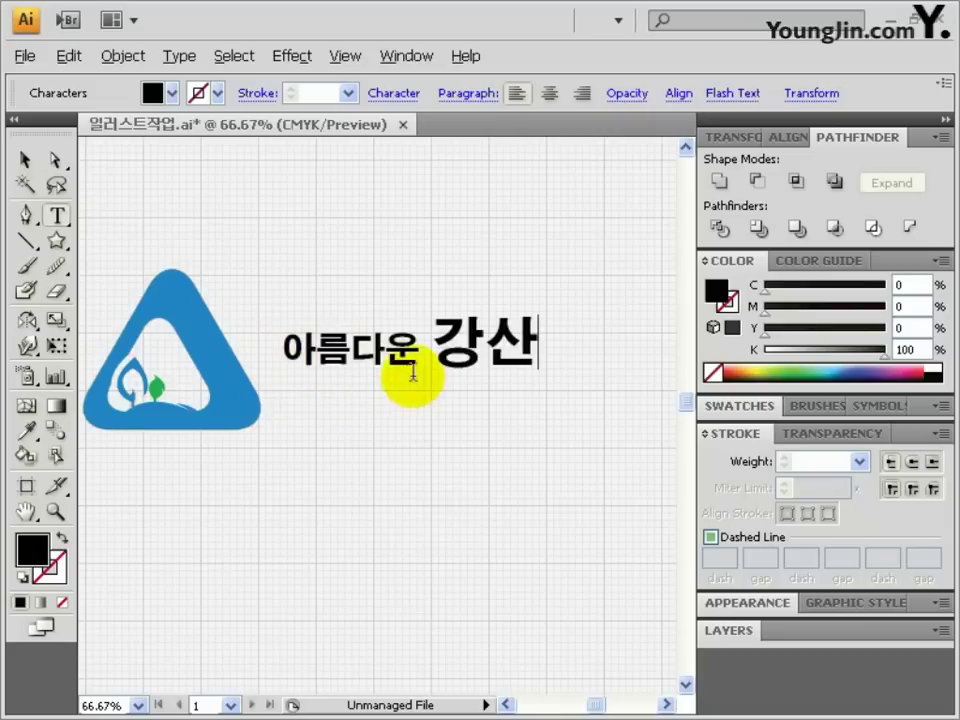
Colour the word "강산" blue with C 80, M 40, Y 0, K 0
left_click_drag(416, 354, 270, 354)
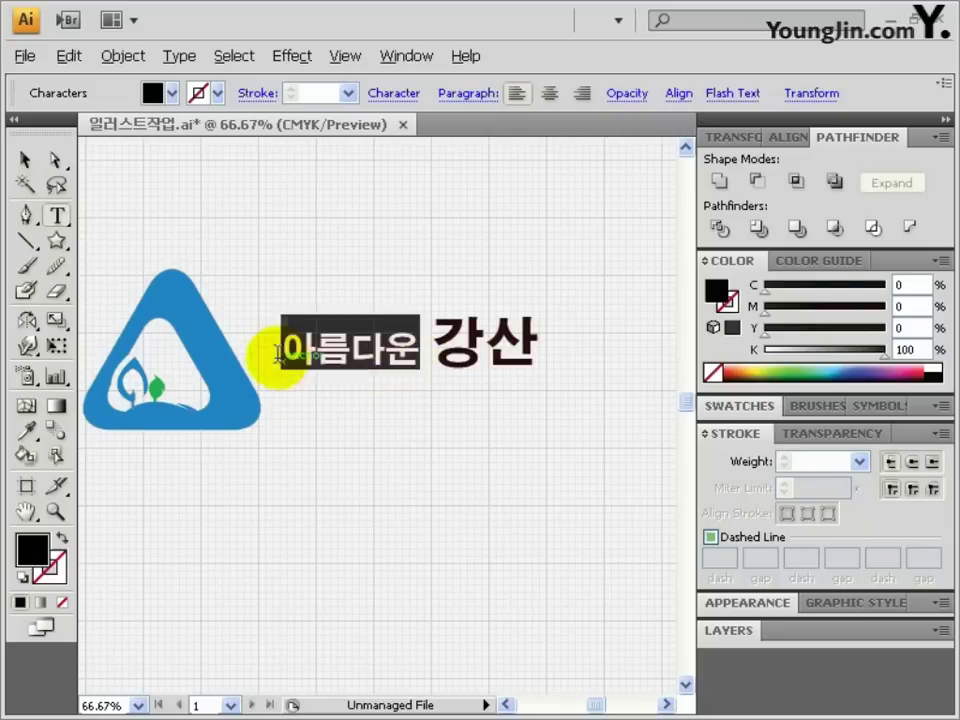
double_click(484, 352)
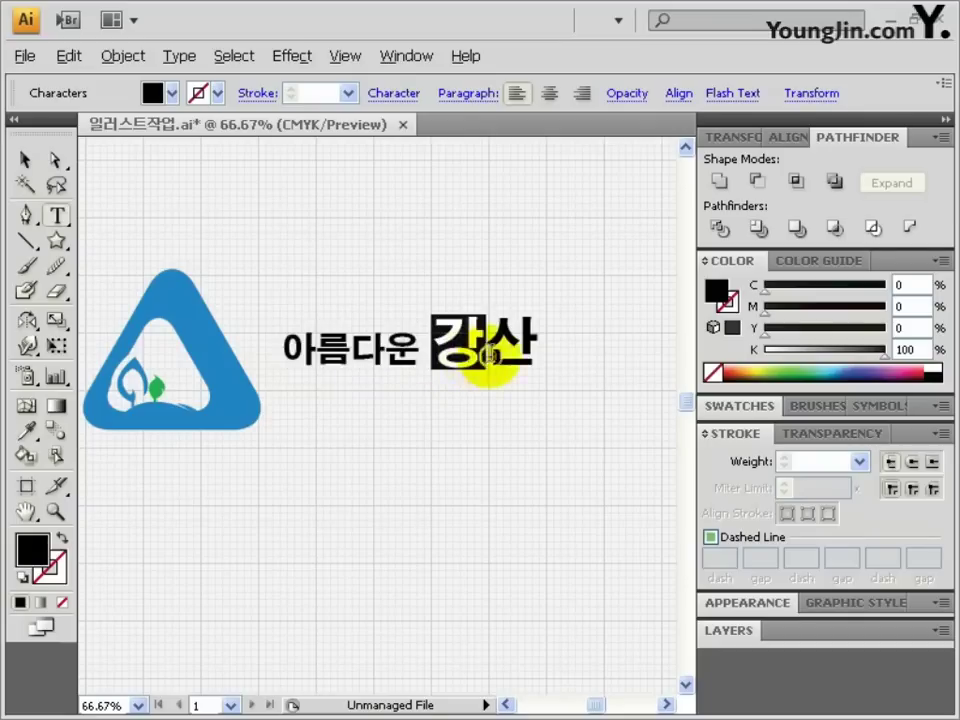
left_click(915, 284)
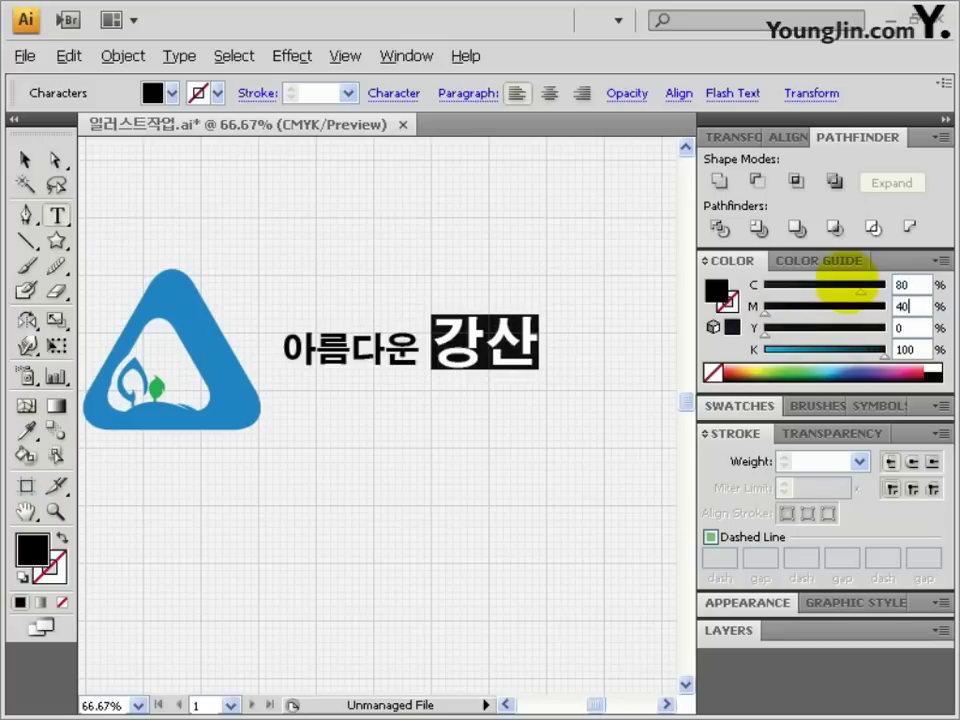
key("Return")
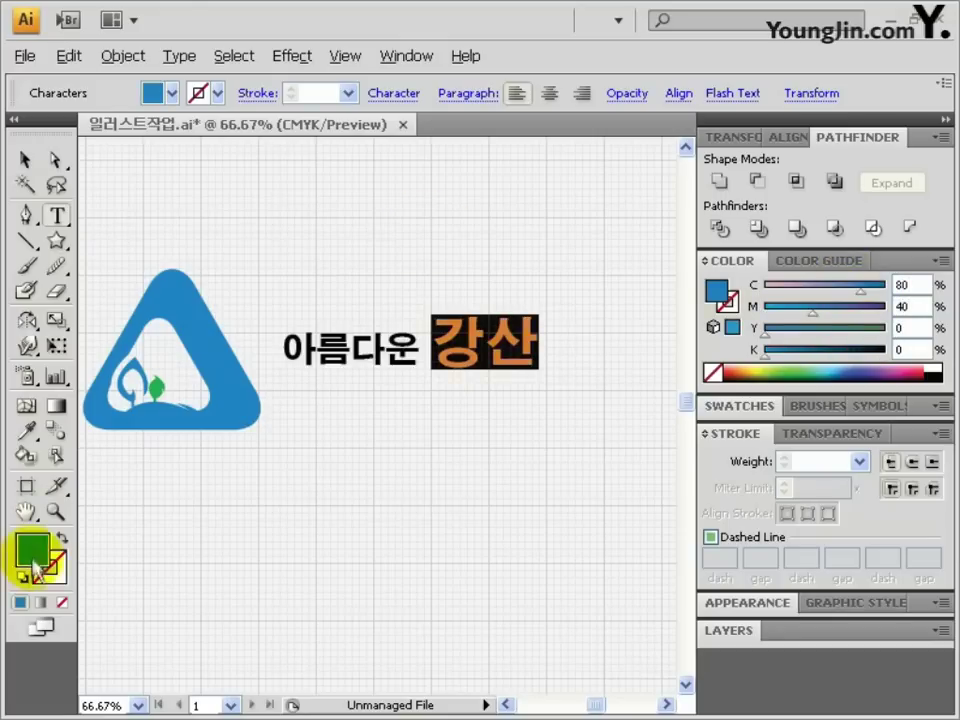
Duplicate the text line below the original and change "강산" in the copy to "지구"
left_click(25, 160)
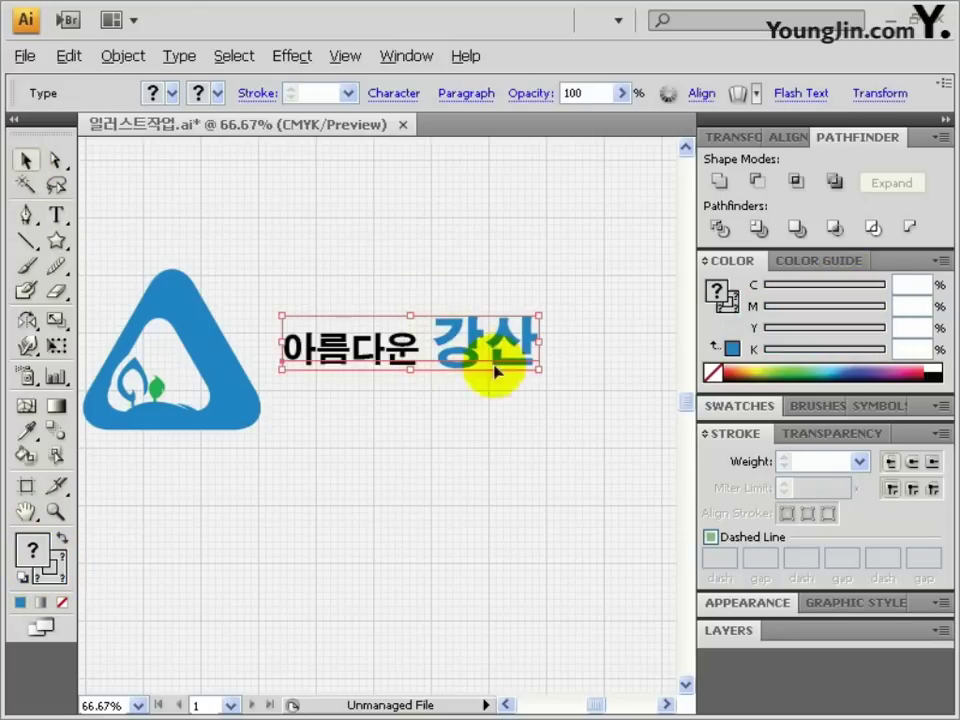
left_click_drag(447, 362, 527, 405)
left_click(57, 214)
type("ㅈ")
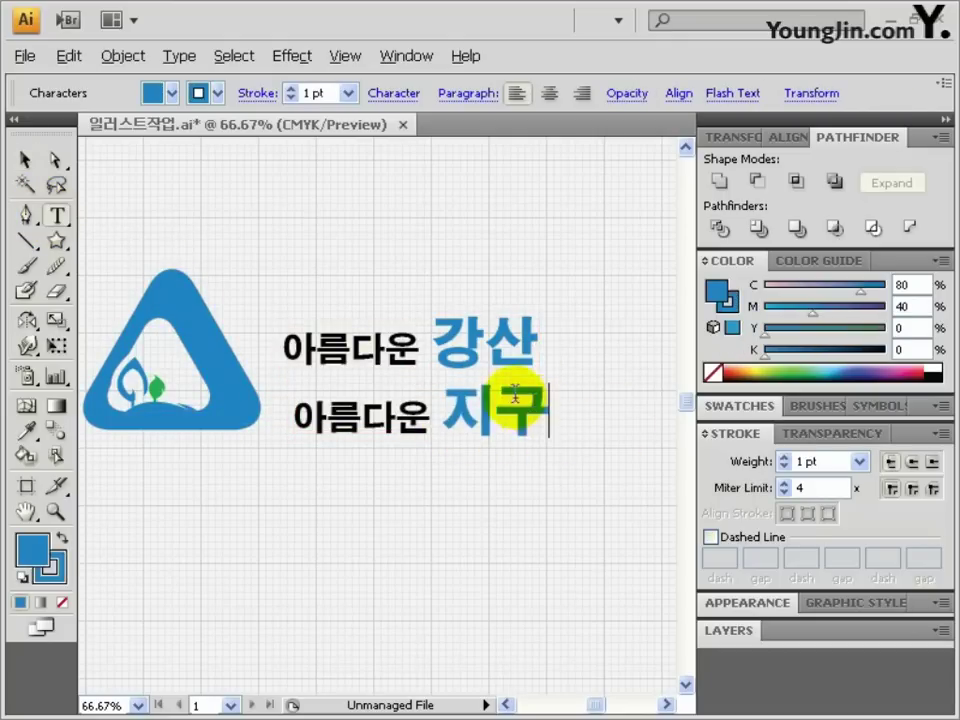
type("ㅣ구")
Colour the word "지구" green with C 80, M 0, Y 100, K 0
double_click(450, 396)
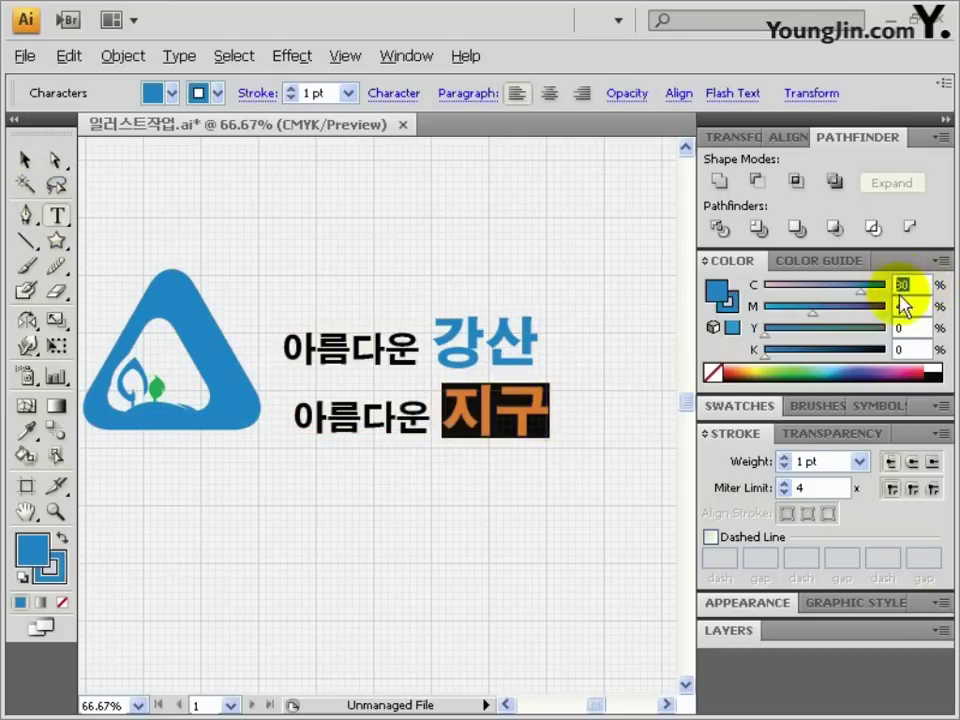
double_click(917, 306)
type("0")
key("Tab")
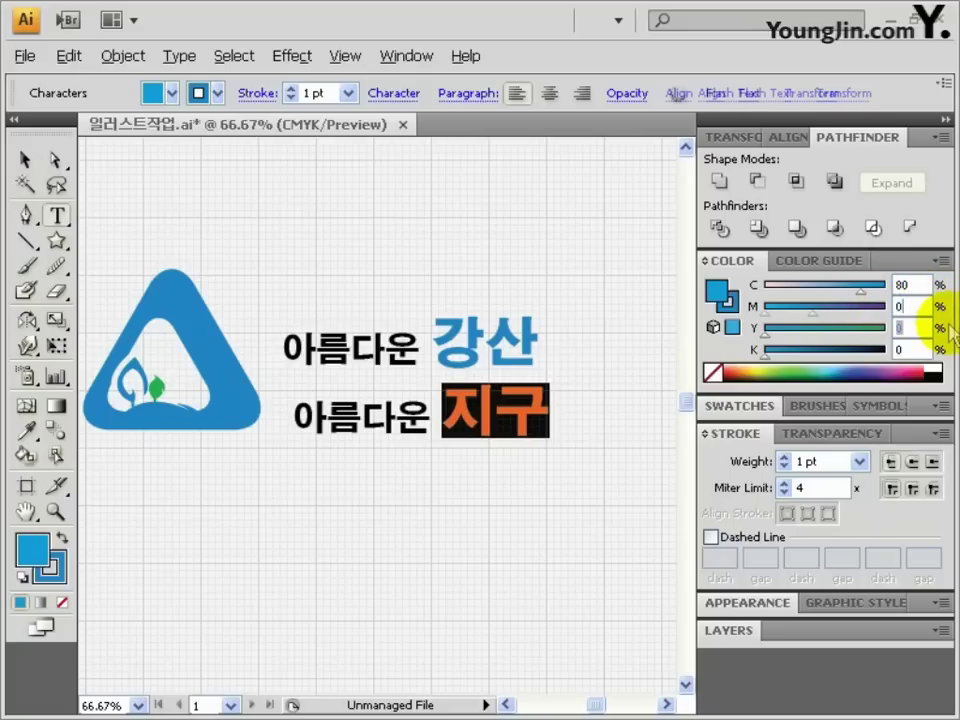
type("100")
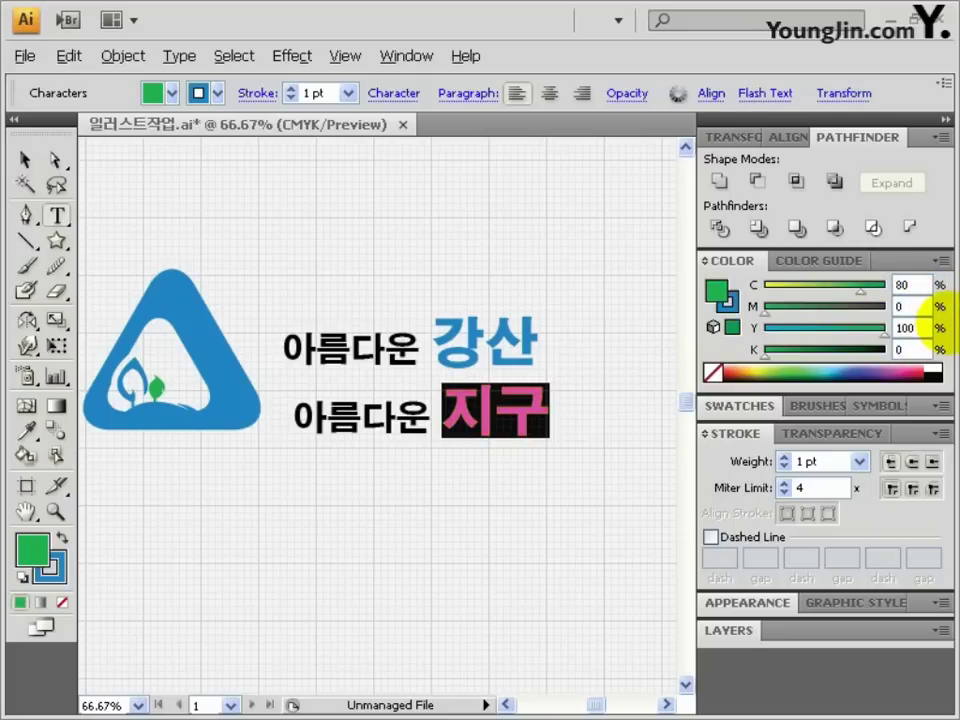
Add a blue leaf above "강산" and a green leaf above "지구", and offset the "아름다운 지구" line to the right of the upper line
left_click(24, 159)
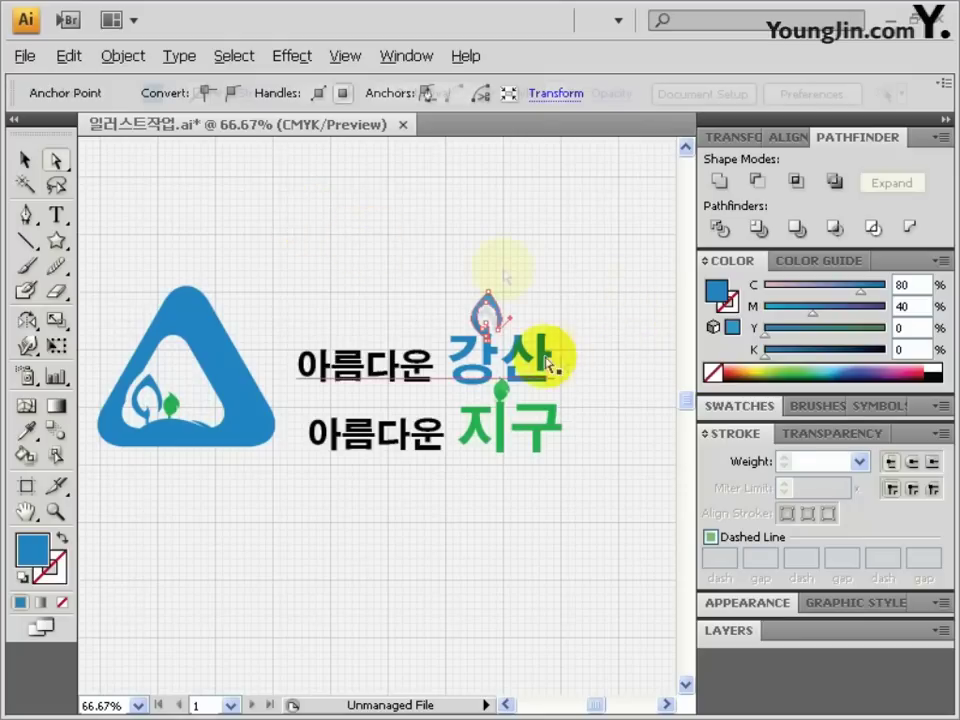
key("v")
left_click_drag(594, 466, 420, 430)
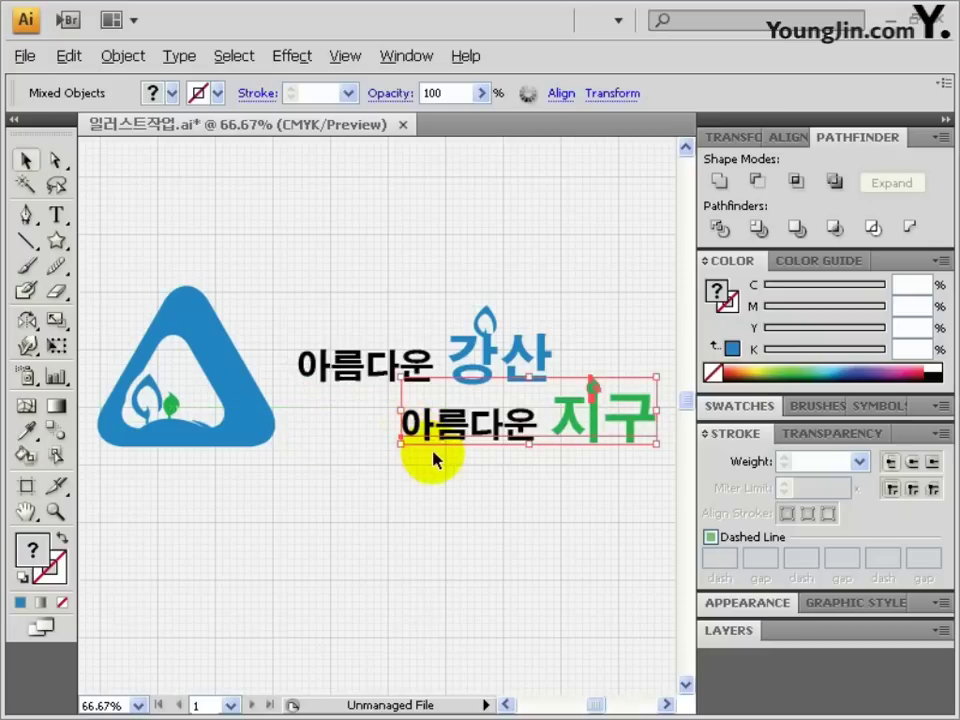
left_click(478, 494)
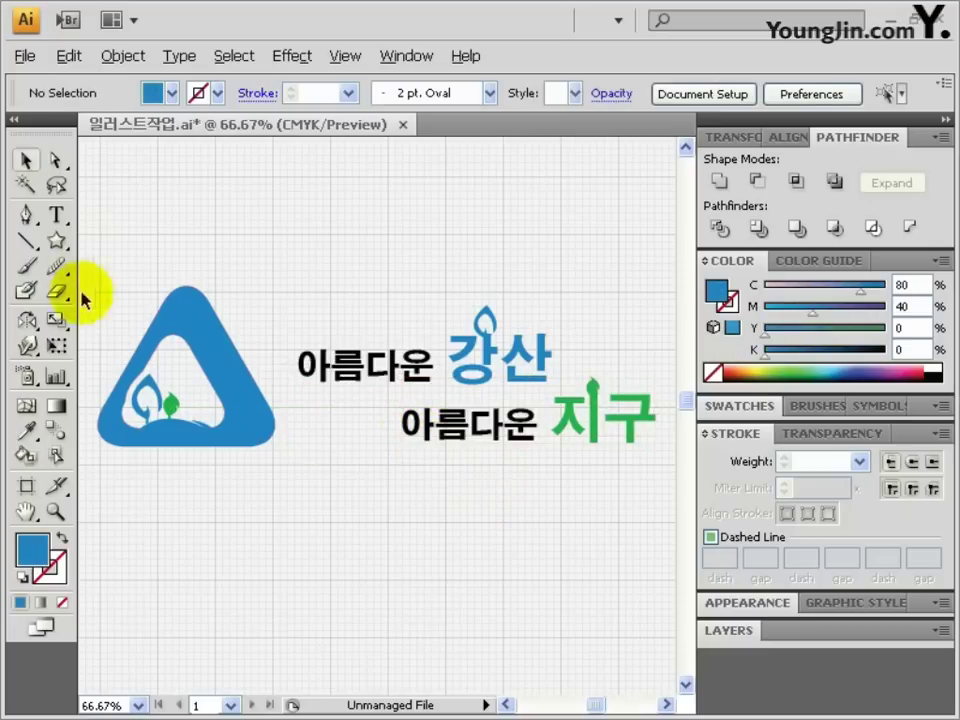
Shear both slogan lines together with their leaves by 15° along the horizontal axis
left_click(56, 161)
left_click_drag(278, 298, 668, 470)
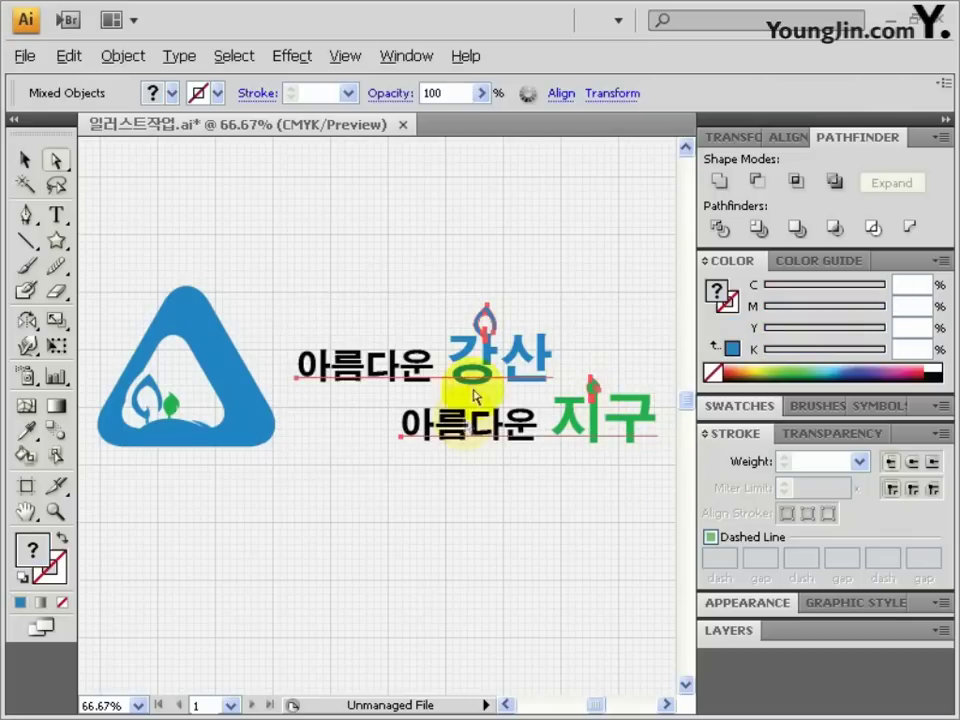
right_click(490, 384)
mouse_move(524, 510)
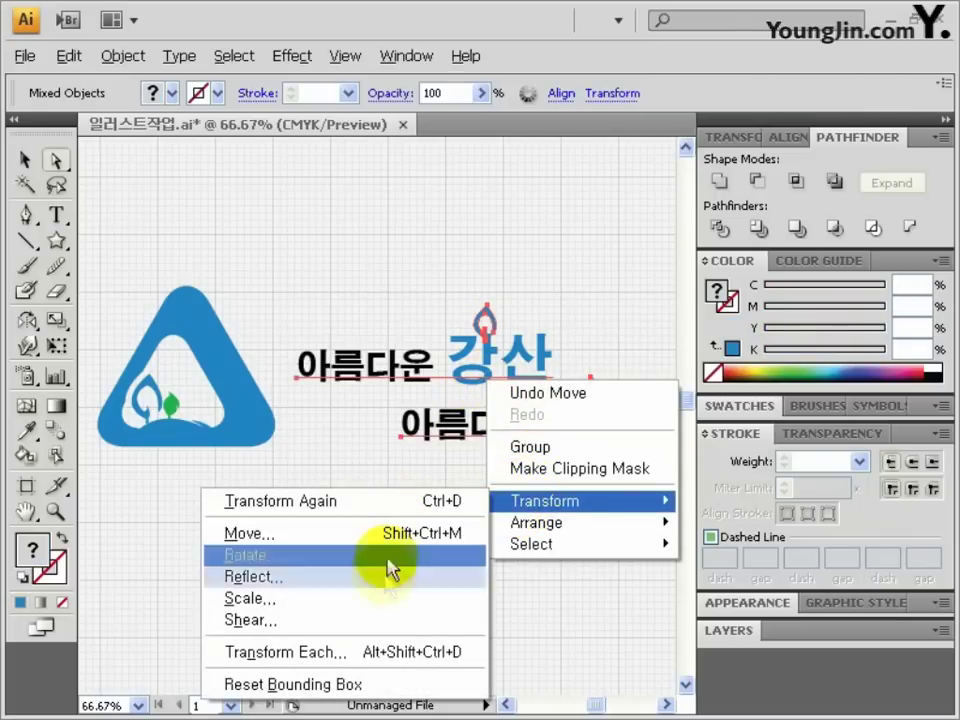
left_click(372, 617)
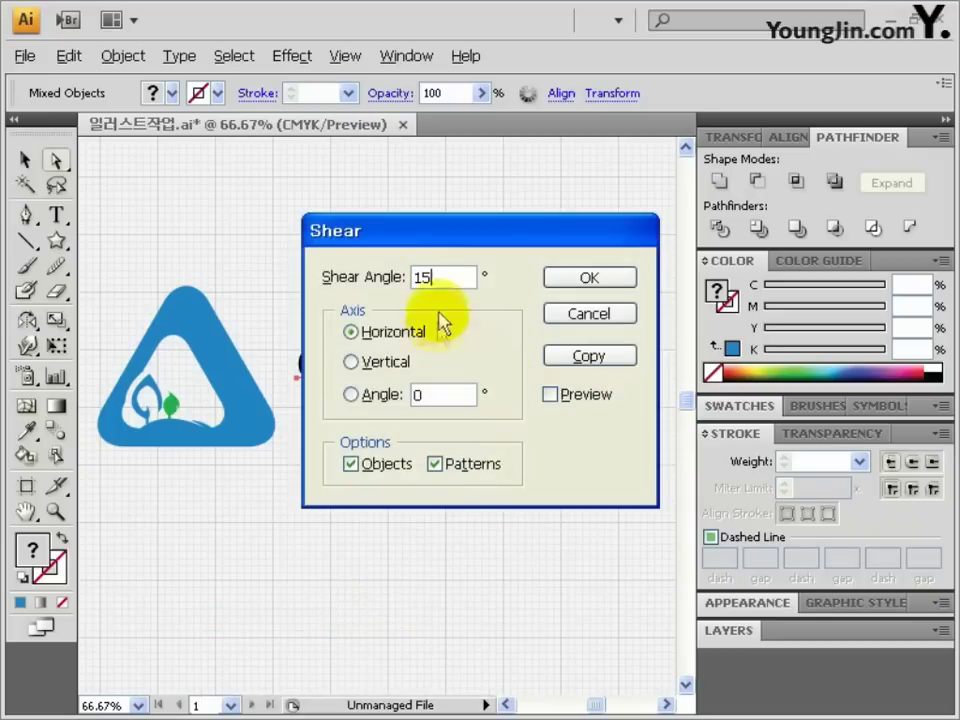
left_click(605, 315)
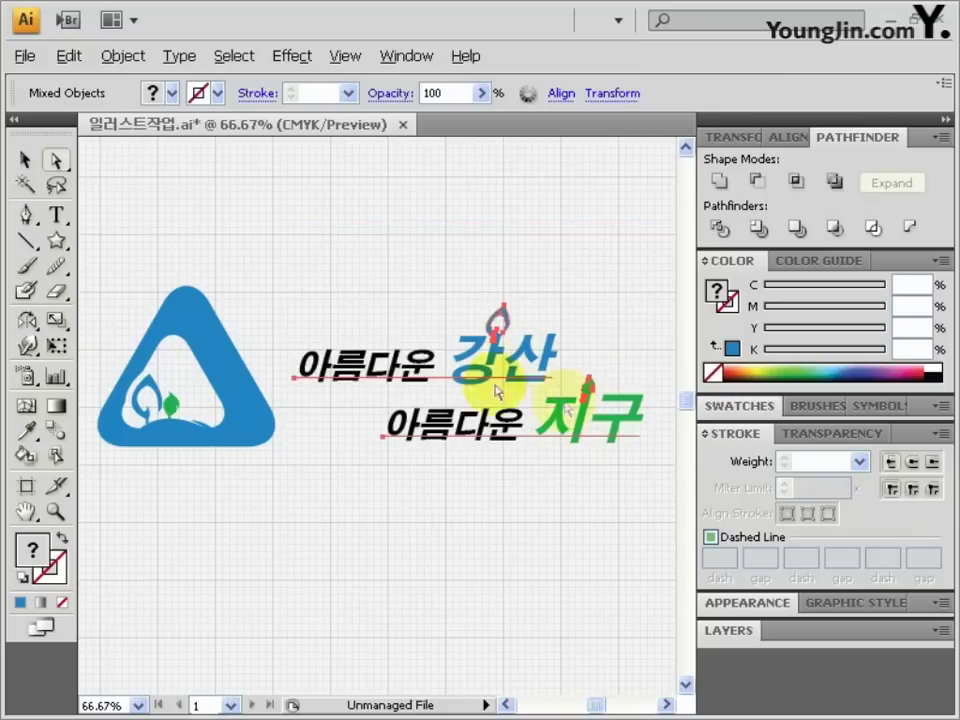
Convert the slogan text to outlines and scale both lines with their leaves down slightly beside the triangle emblem
left_click(178, 56)
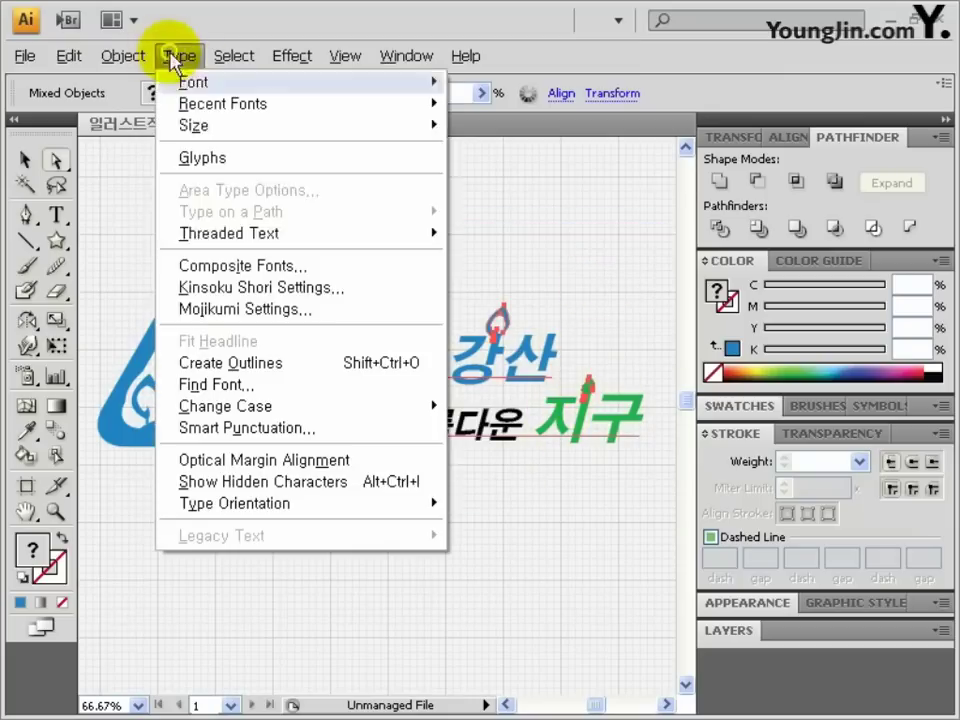
left_click(257, 365)
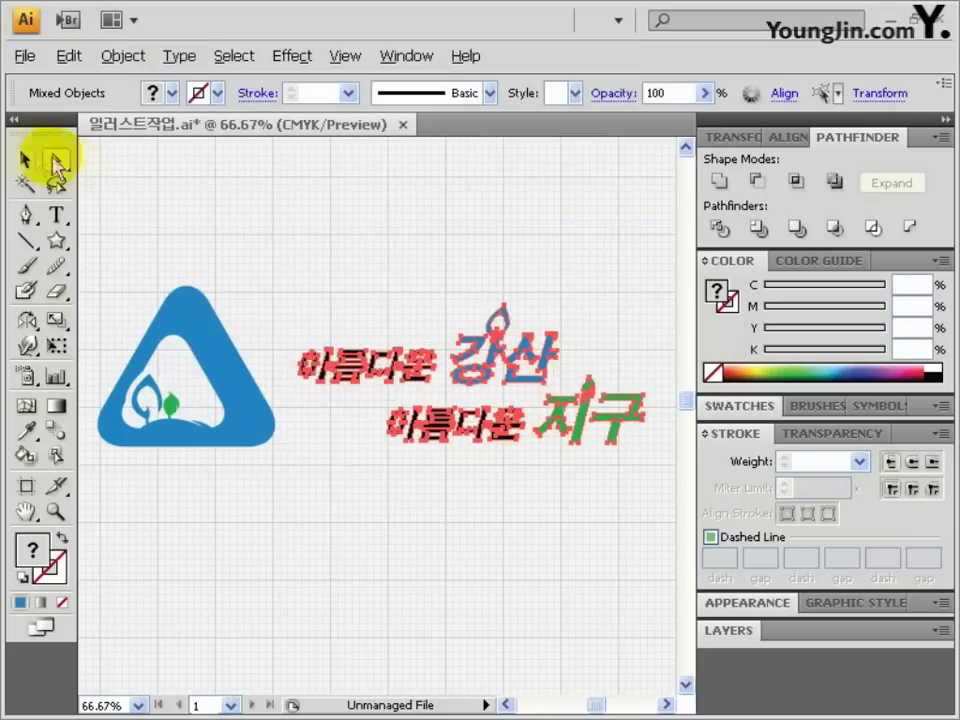
left_click(25, 160)
left_click_drag(643, 306, 615, 317)
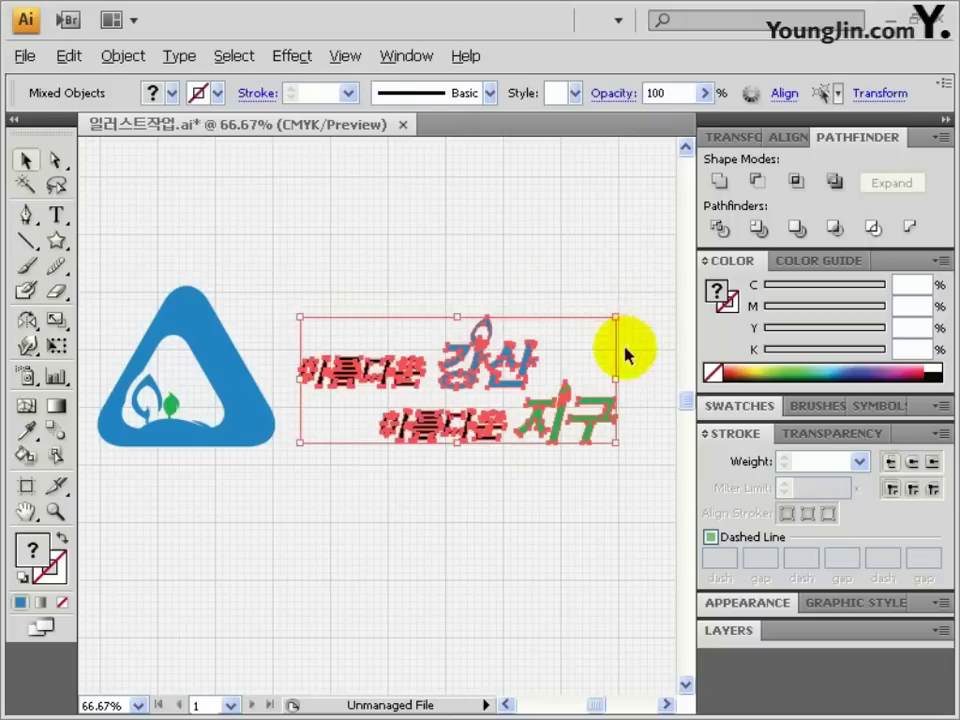
left_click(626, 352)
left_click_drag(375, 369, 392, 386)
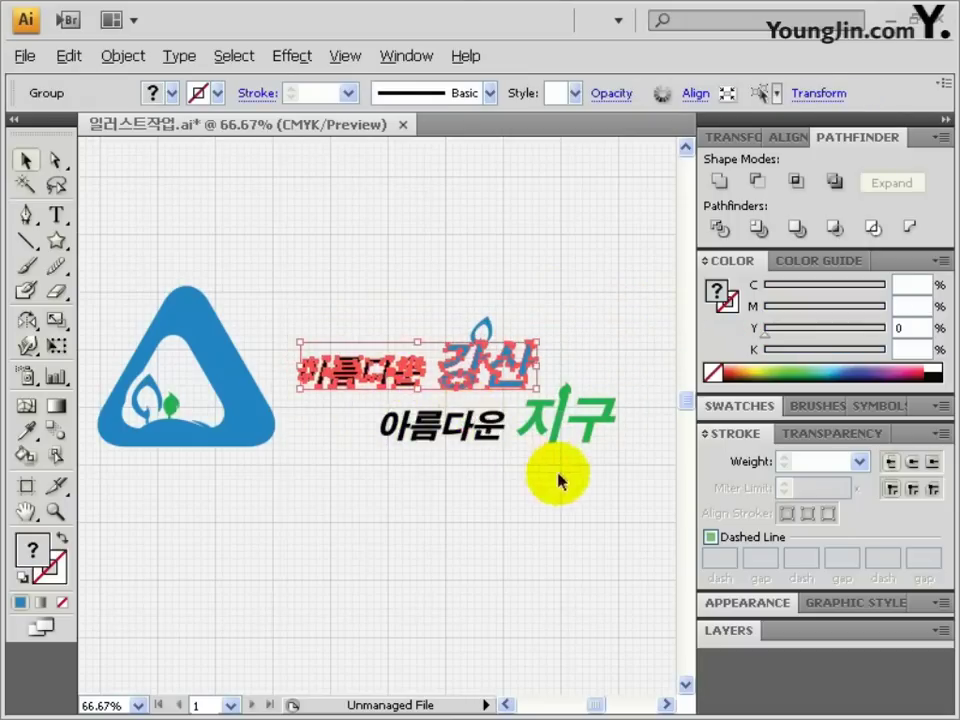
Group the triangle emblem and both slogan lines as one logo
key("ctrl+a")
left_click_drag(626, 504, 422, 396)
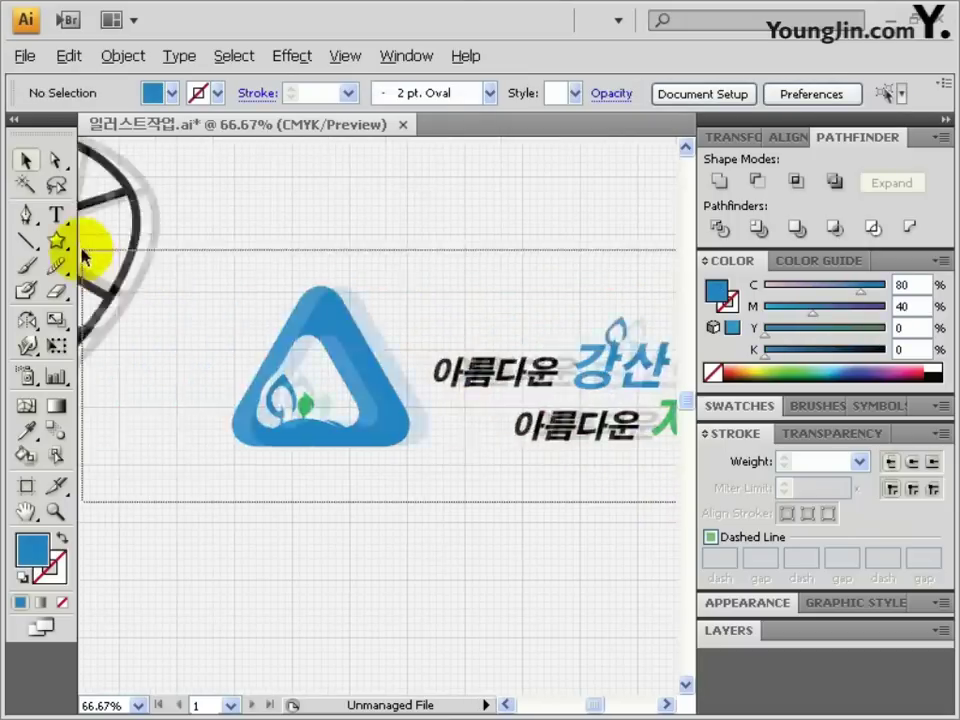
key("ctrl+a")
left_click_drag(514, 270, 317, 278)
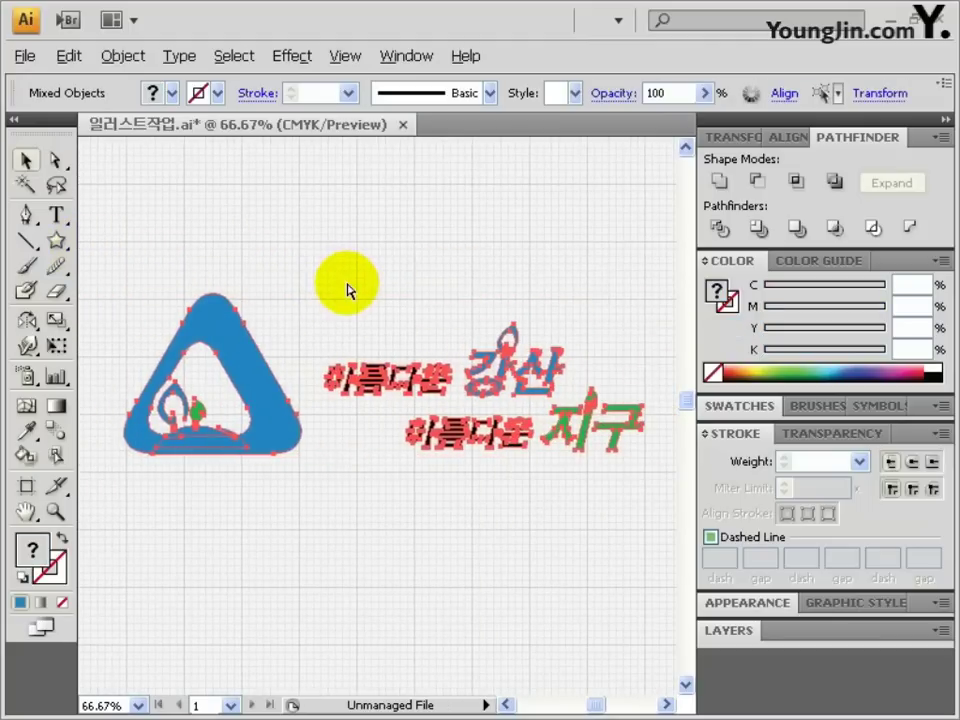
key("ctrl+g")
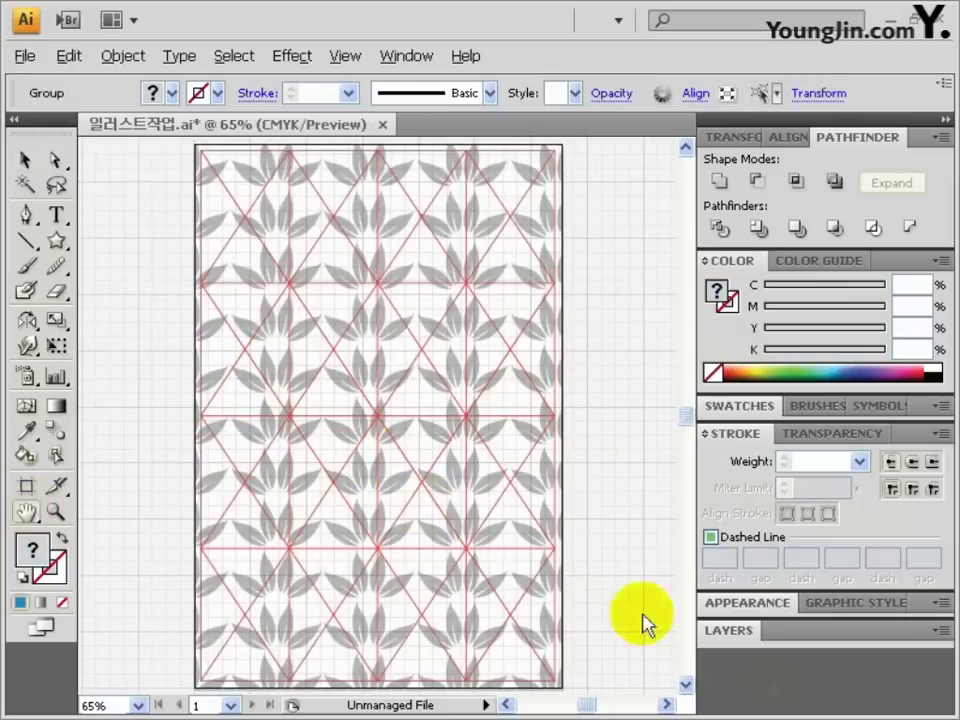
Hide the leaf pattern, arrange the logo, three stained-glass hearts and leaf pairs on the page, and name their layer items, such as "로고" and "하트 잎사귀"
left_click(740, 630)
left_click(764, 537)
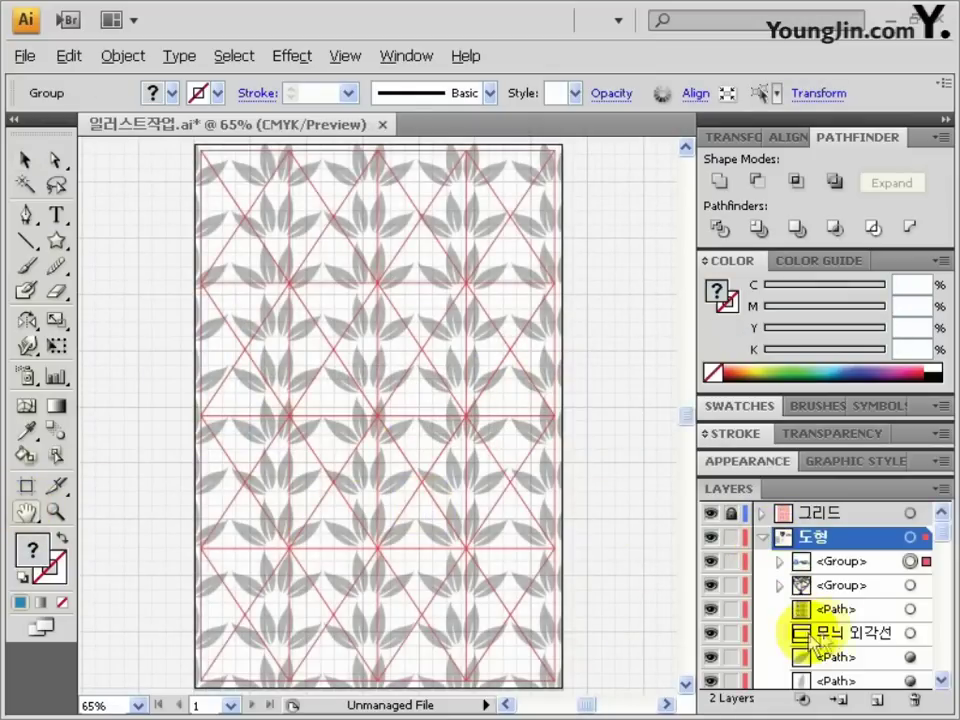
left_click(835, 609)
left_click(710, 609)
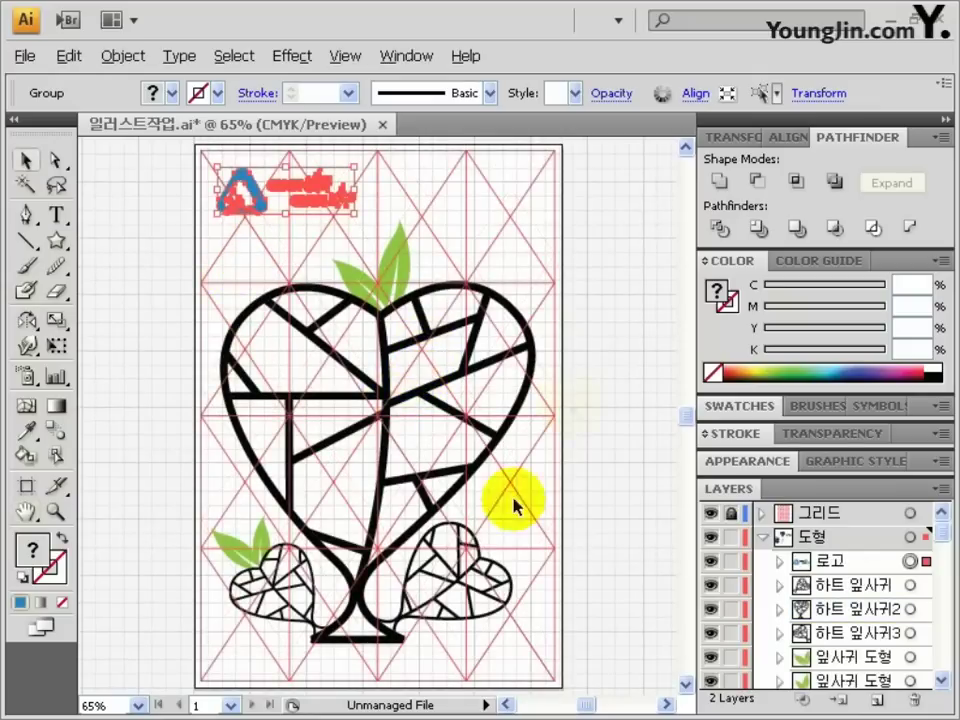
left_click(630, 450)
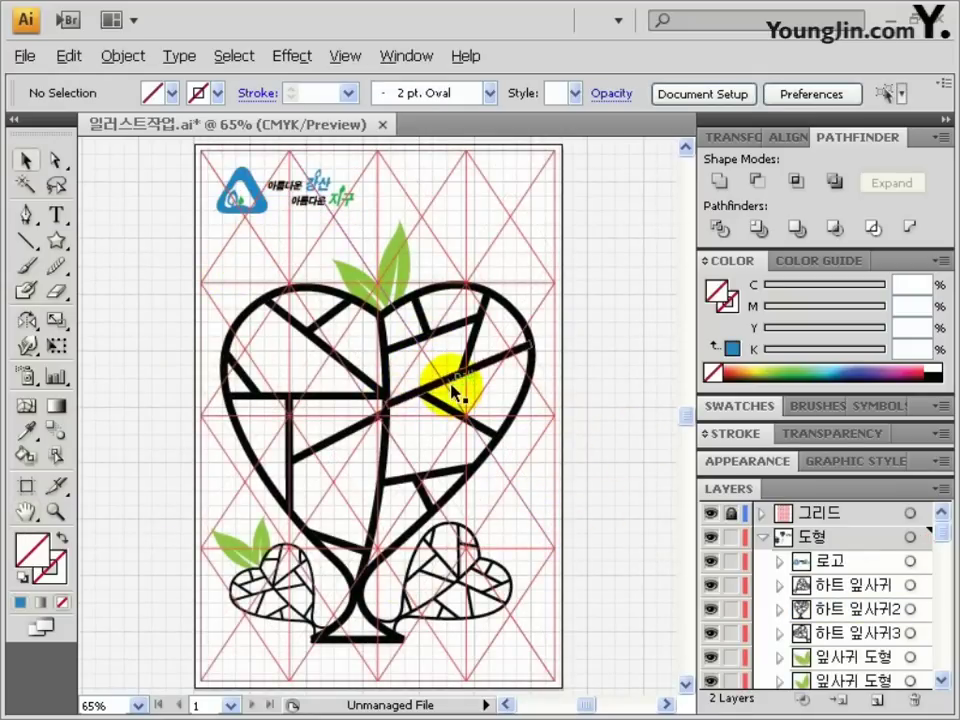
Show the leaf pattern behind the arranged artwork again and save the document
left_click_drag(936, 538, 945, 590)
left_click(710, 657)
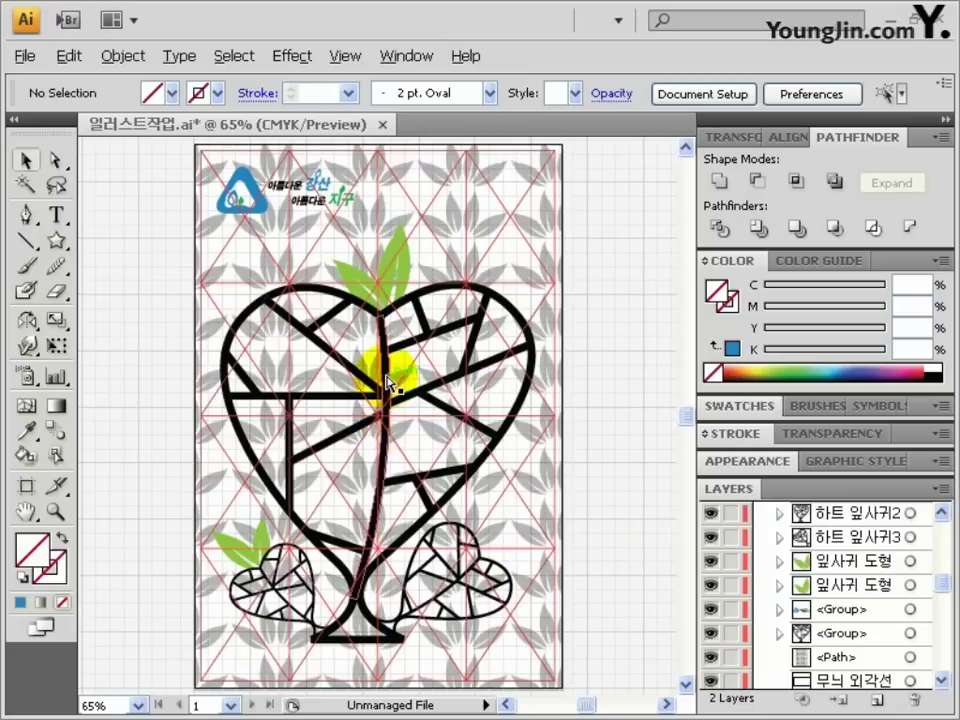
left_click(388, 383)
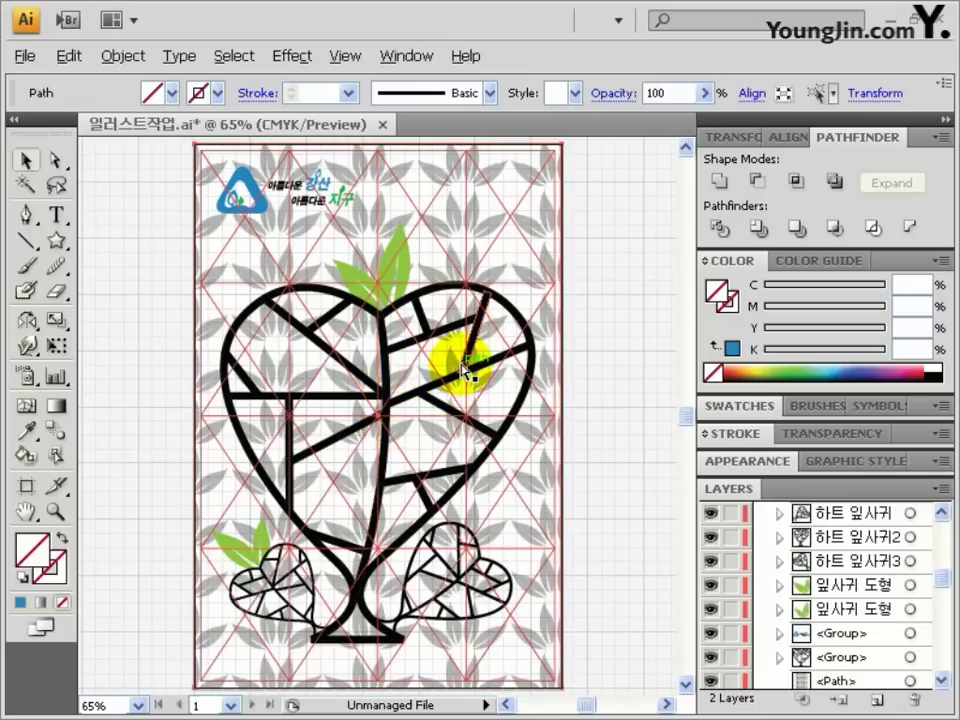
key("ctrl+z")
left_click(585, 345)
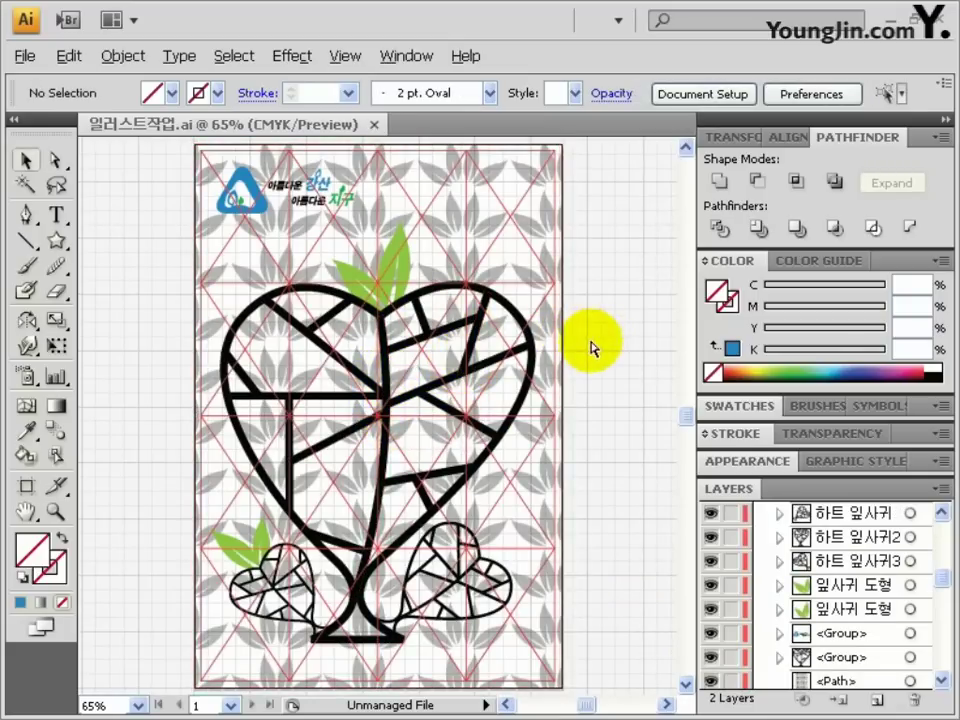